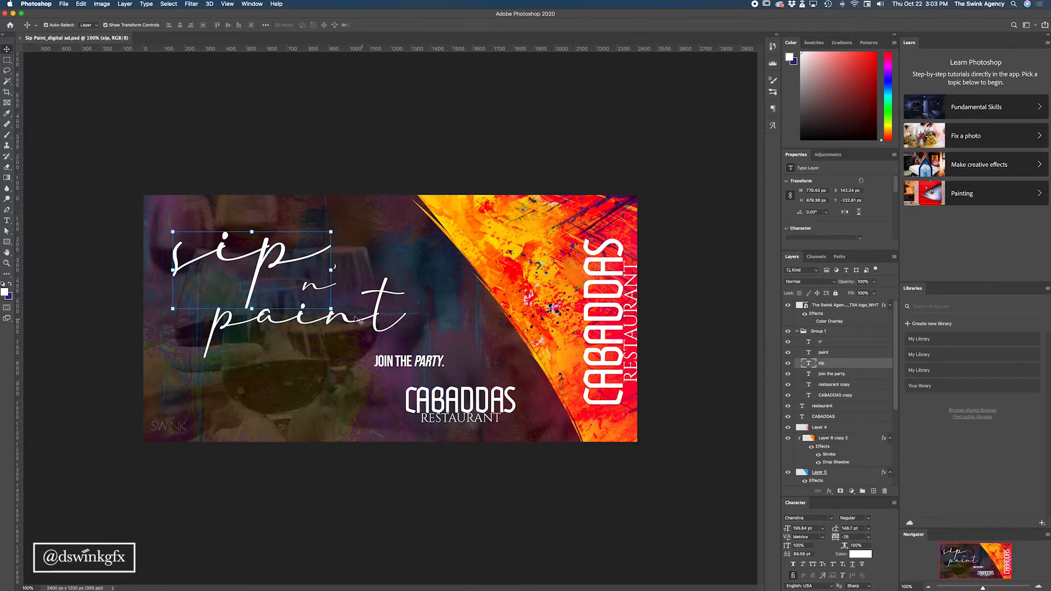
Duplicate the "sip", "n'" and "paint" text layers with a slight offset to the right and group the copies.
shift+click(347, 319)
shift+click(315, 288)
drag(316, 288, 327, 291)
key(super+g)
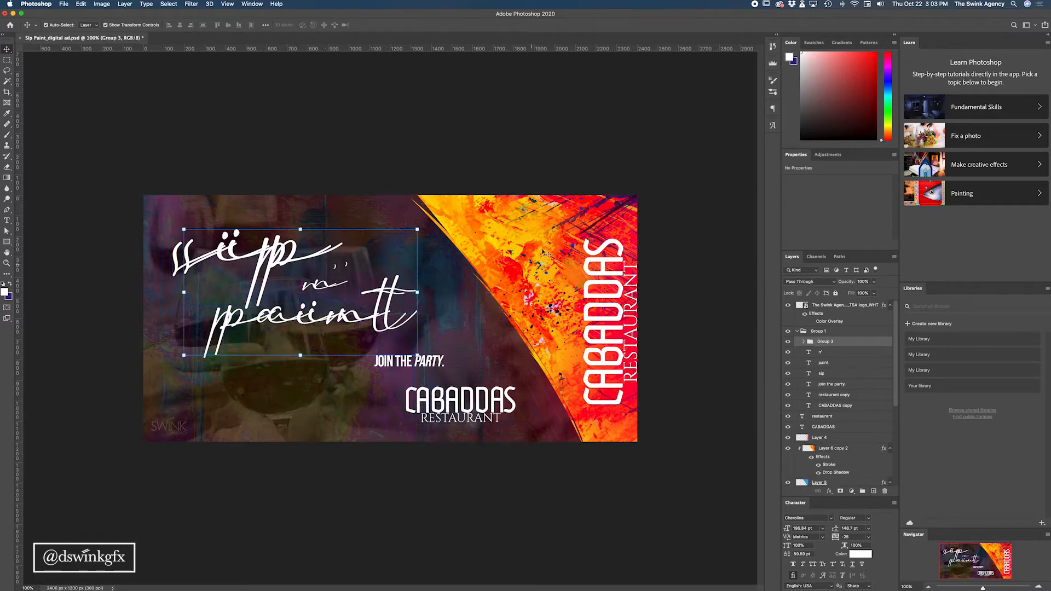
Convert the group of copied text to a smart object and add a Gradient Overlay effect to it.
right_click(859, 345)
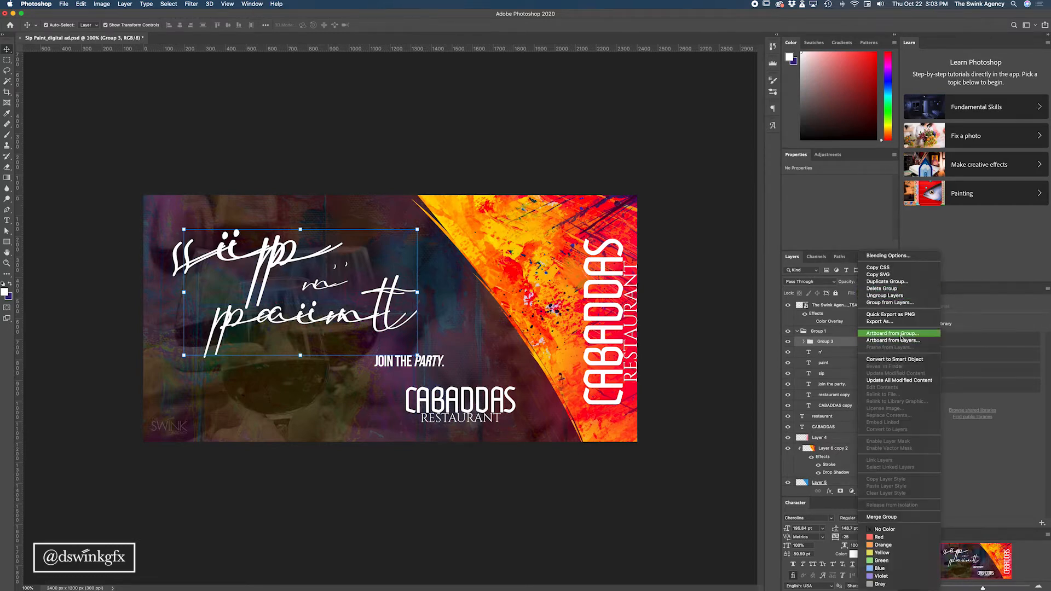
click(899, 361)
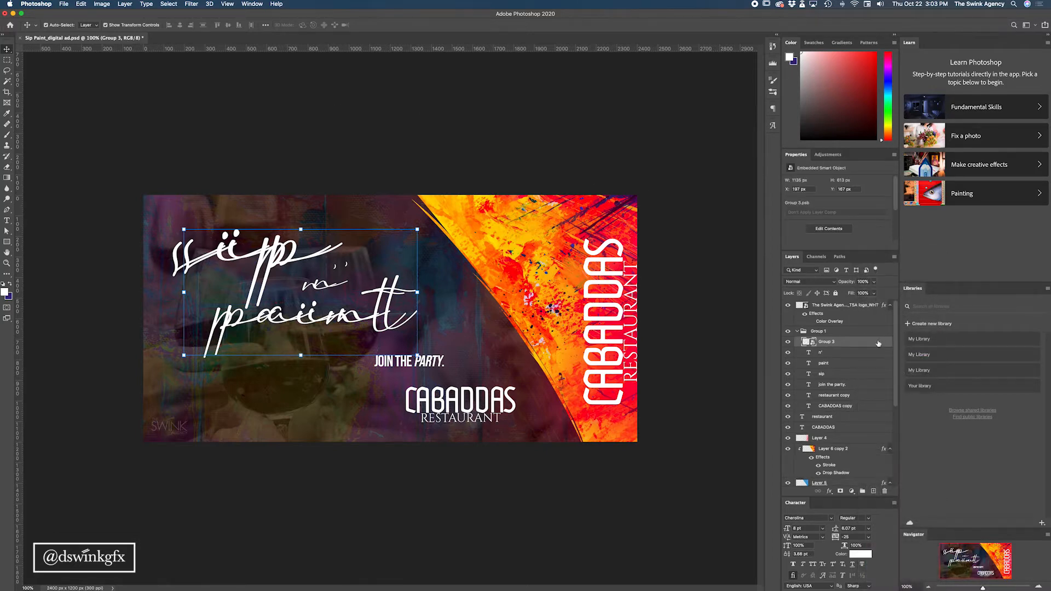
double_click(872, 345)
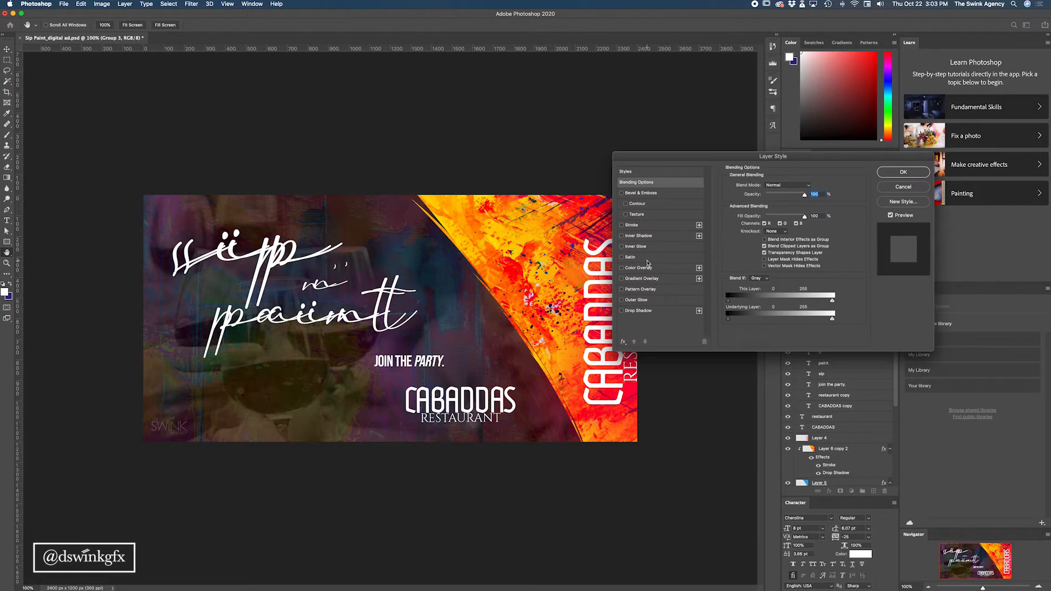
click(643, 279)
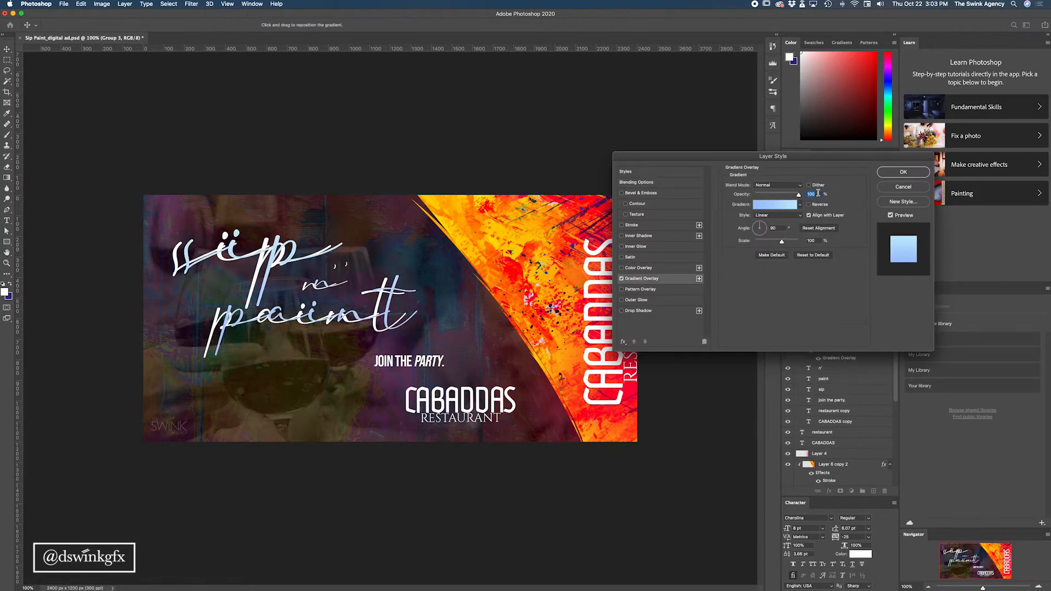
Set the overlay gradient's starting colour stop to yellow #ffcb03, sampled from the paint texture.
click(762, 206)
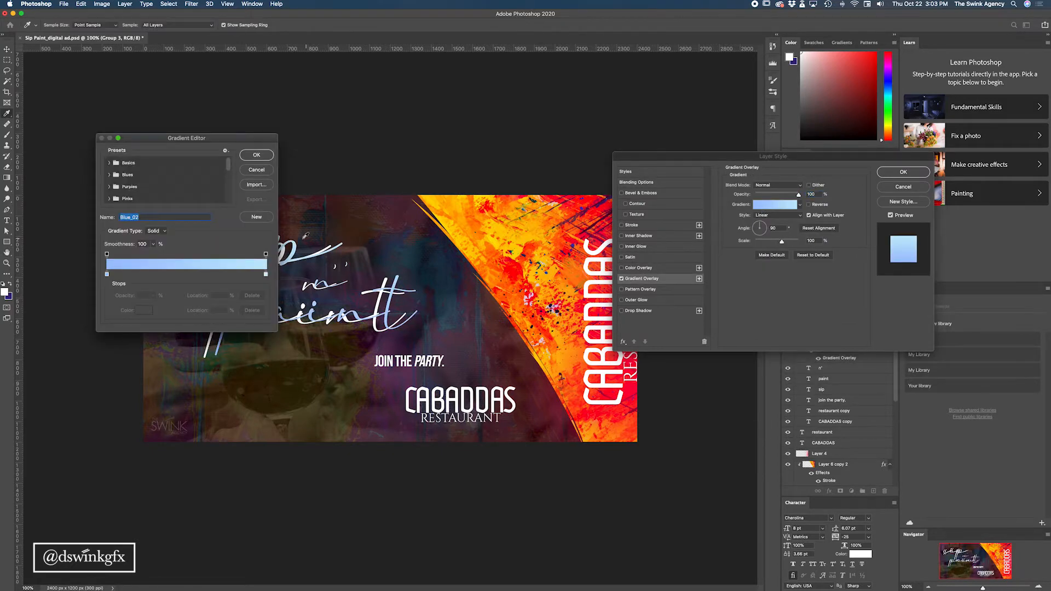
double_click(107, 275)
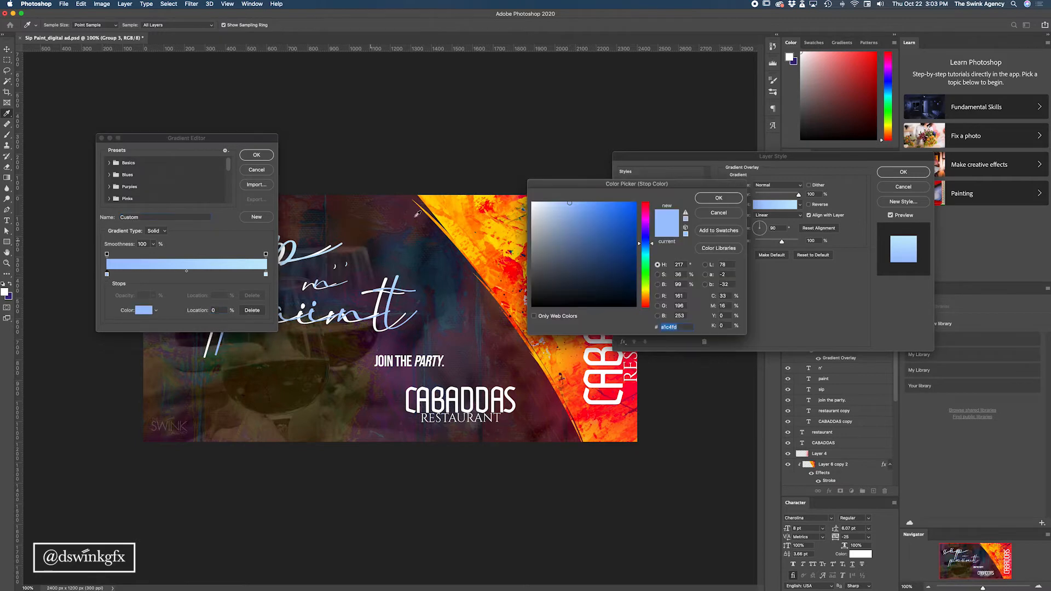
click(475, 218)
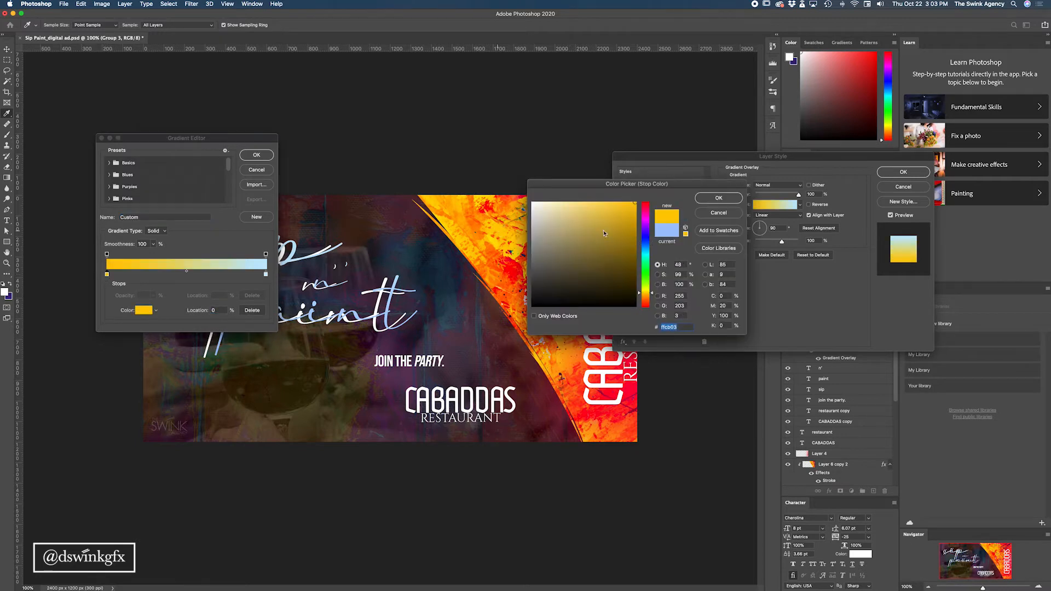
click(718, 198)
Add a colour stop at 17% and give it the red #ff0005 sampled from the paint texture.
click(134, 274)
double_click(134, 274)
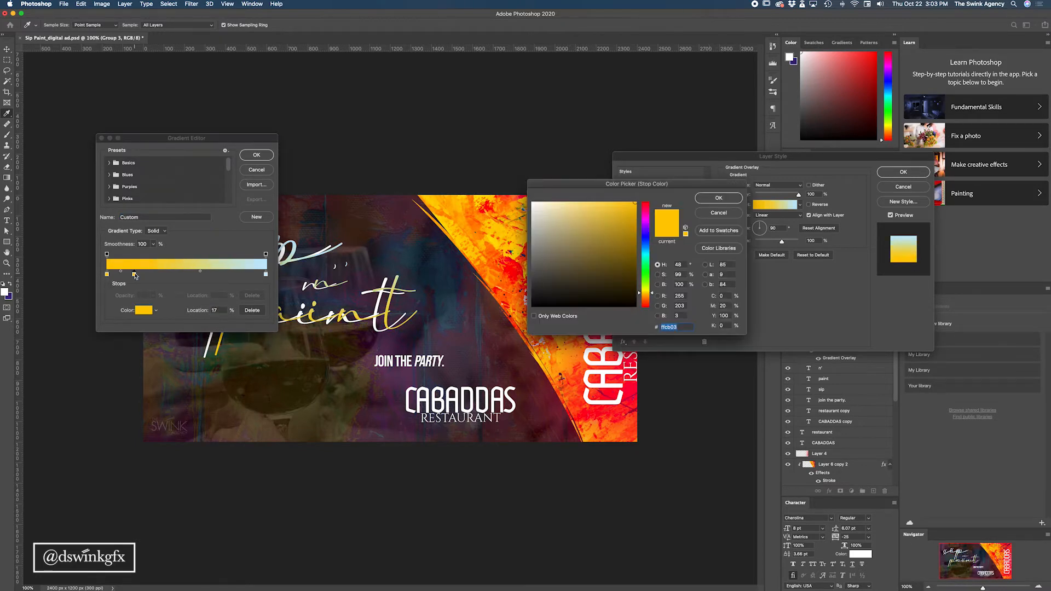
click(516, 270)
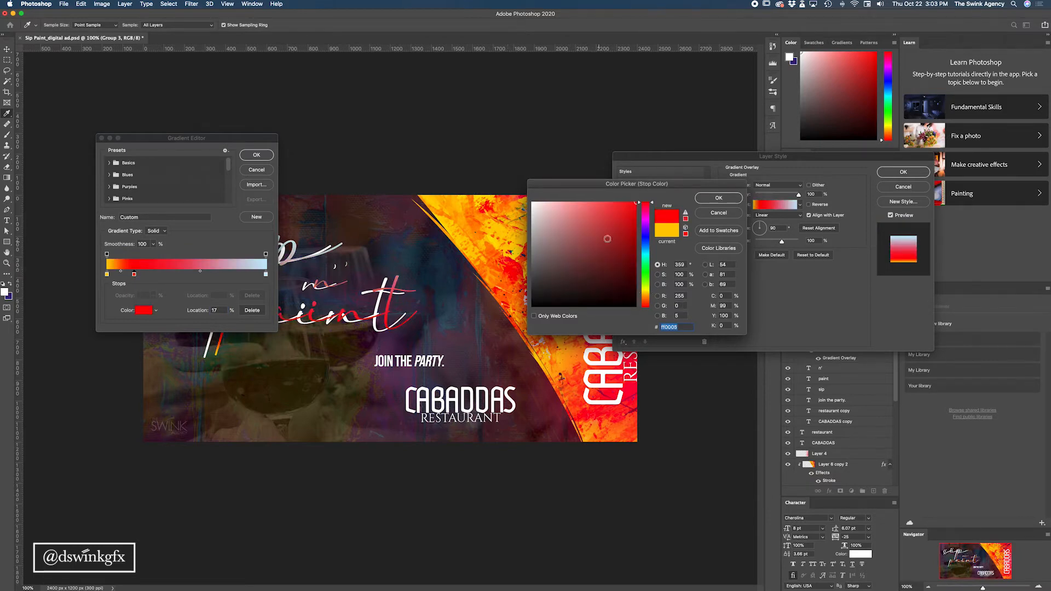
click(719, 198)
Add a colour stop at 37% and give it the yellow #ffd001 sampled from the paint texture.
click(165, 274)
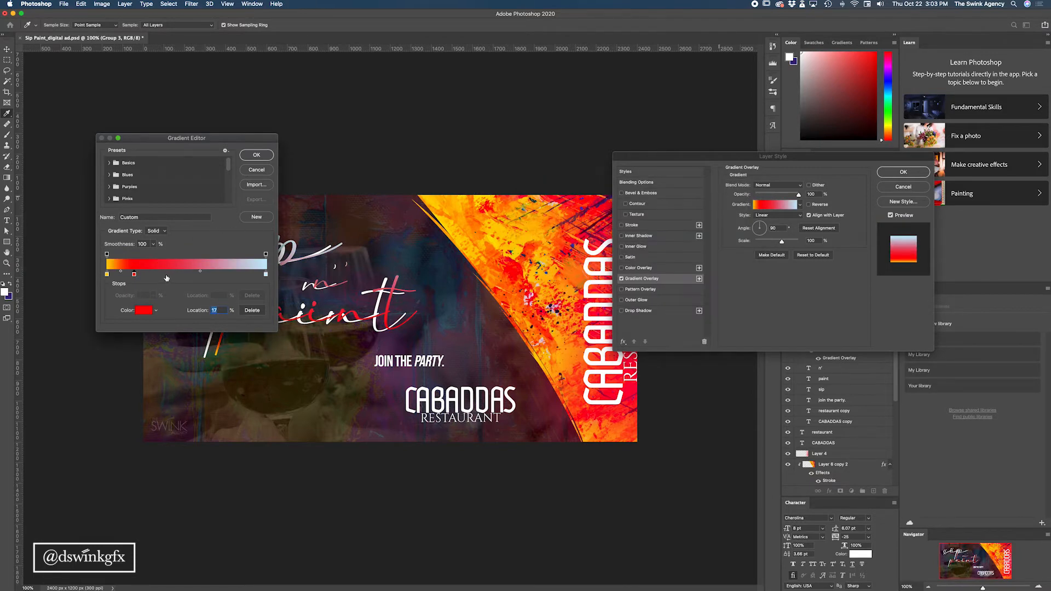
double_click(165, 275)
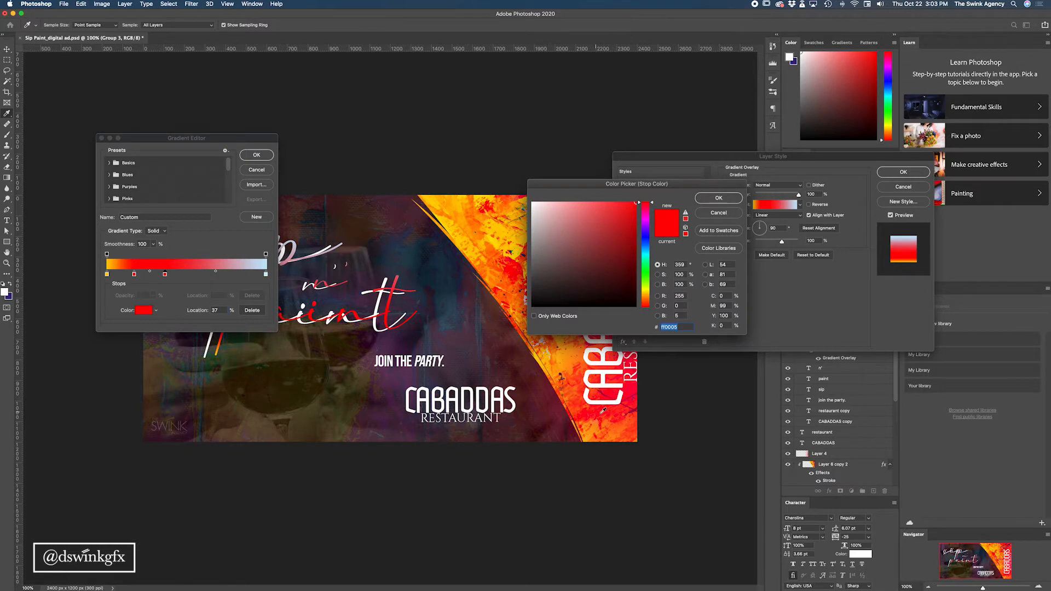
click(429, 201)
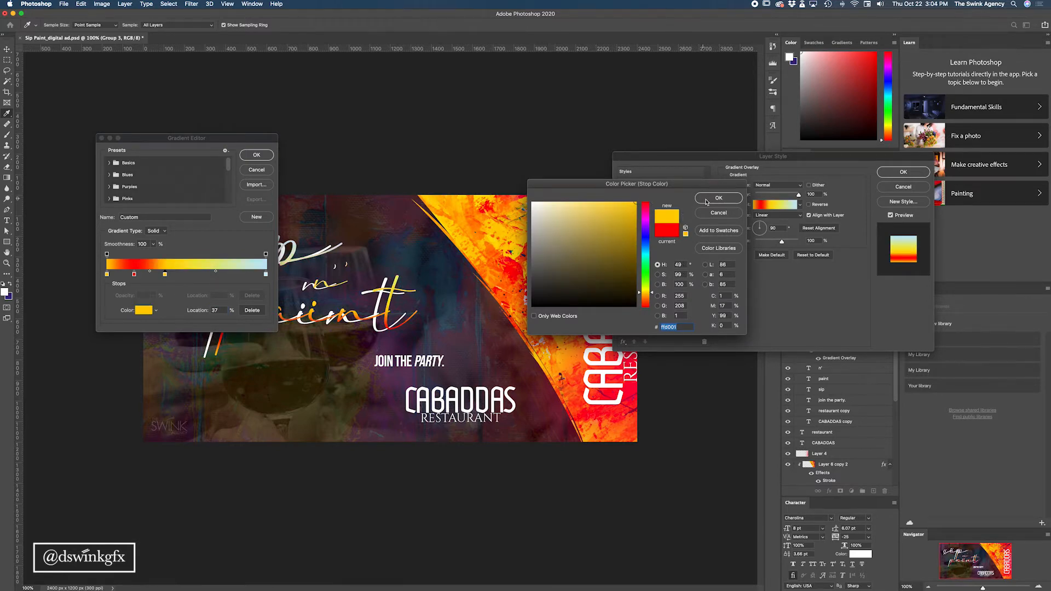
click(712, 198)
Add a colour stop at 55% and give it the dark purple #4b0e56 sampled from the artwork.
double_click(194, 274)
drag(603, 185, 765, 233)
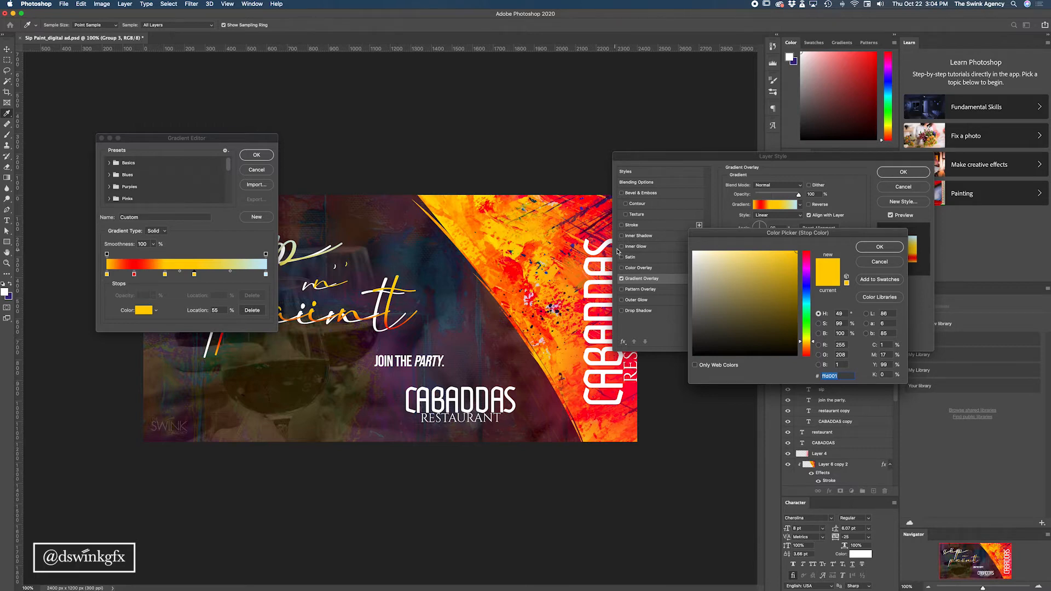
click(605, 200)
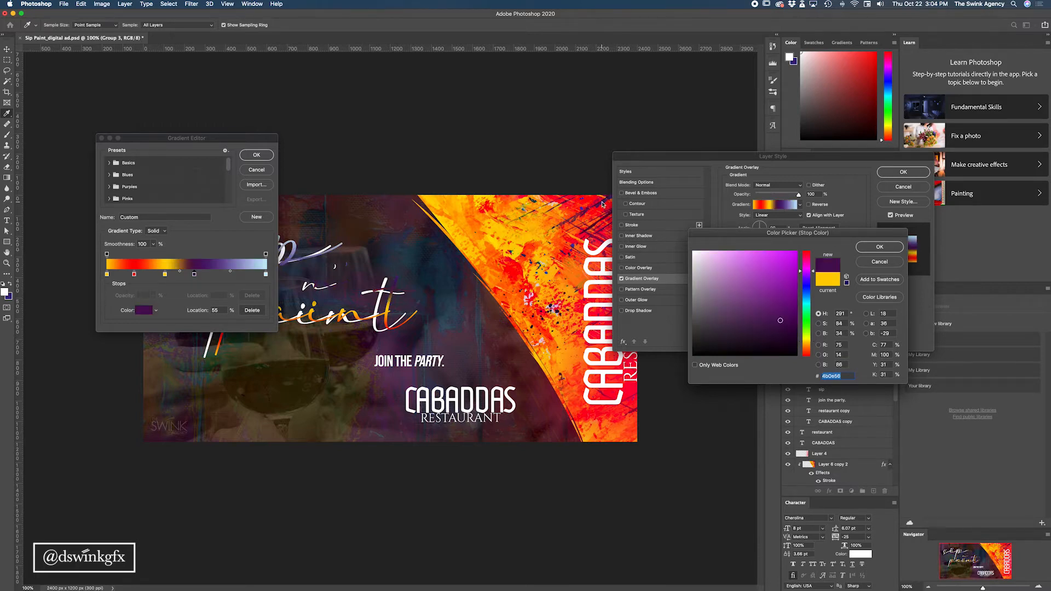
click(878, 248)
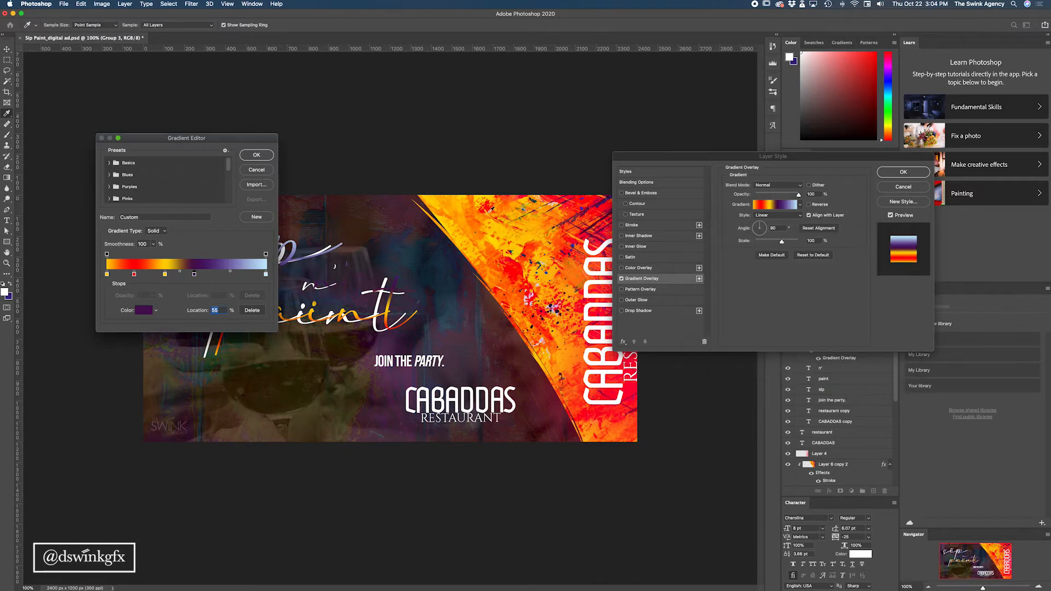
Set the gradient's end stop at 100% to red #fe2536, sampled from the paint texture.
double_click(265, 274)
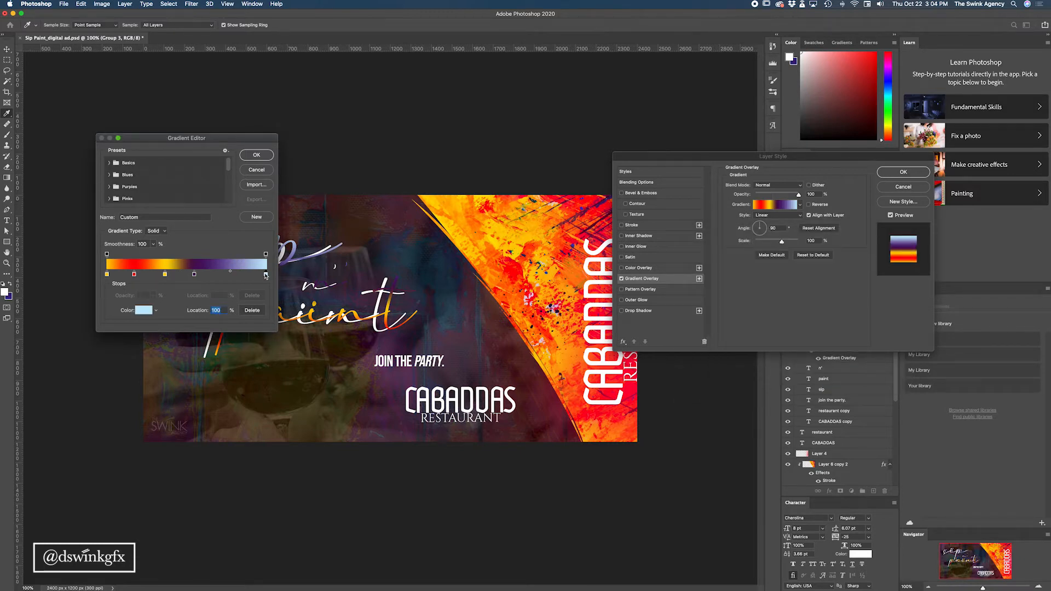
click(499, 229)
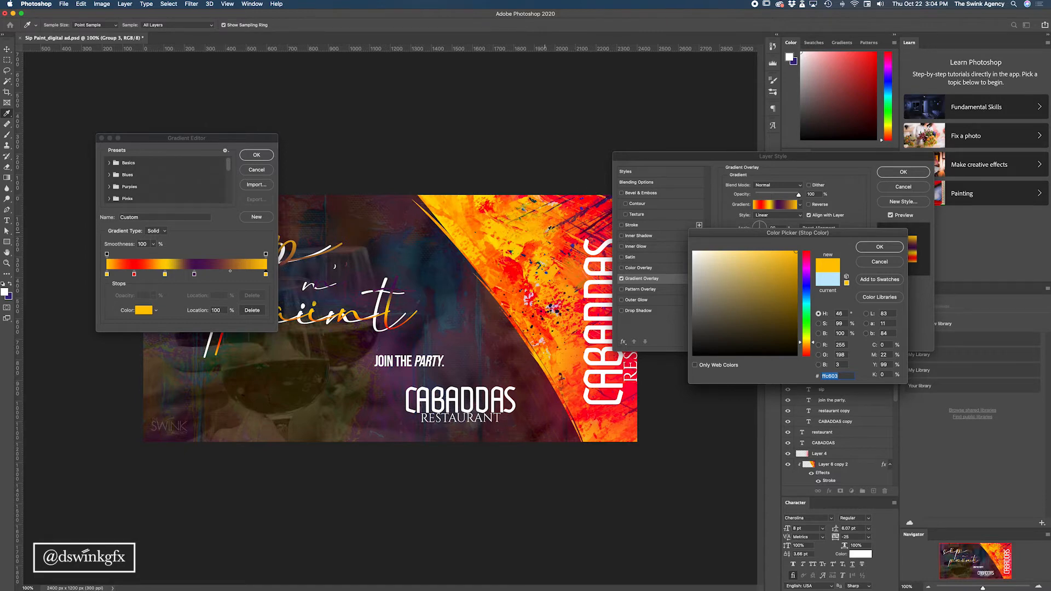
click(562, 205)
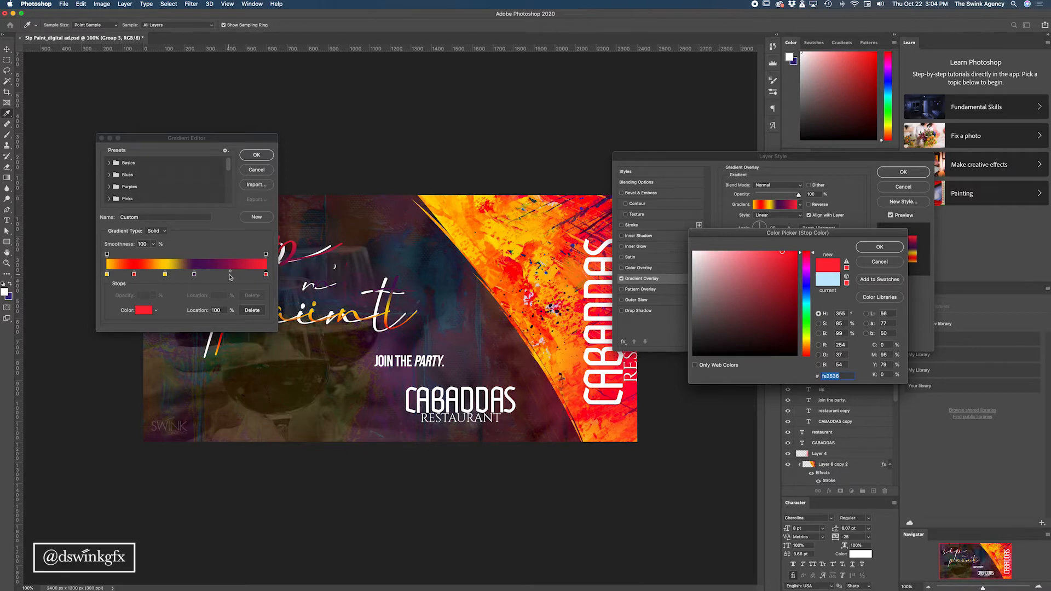
click(878, 247)
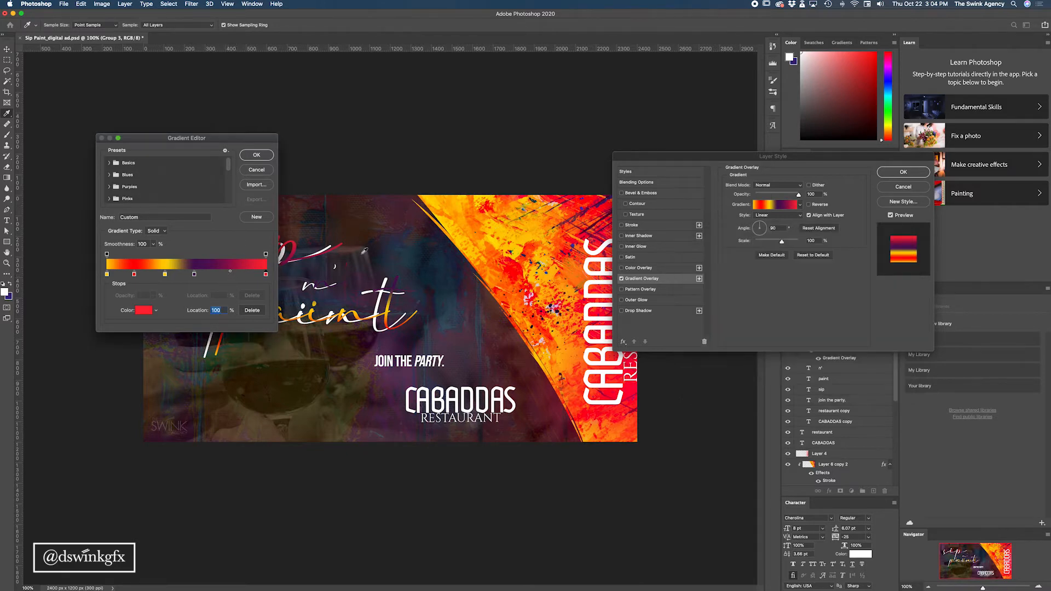
Add a colour stop at 78% and give it the yellow #ffc704 sampled from the paint texture.
double_click(230, 274)
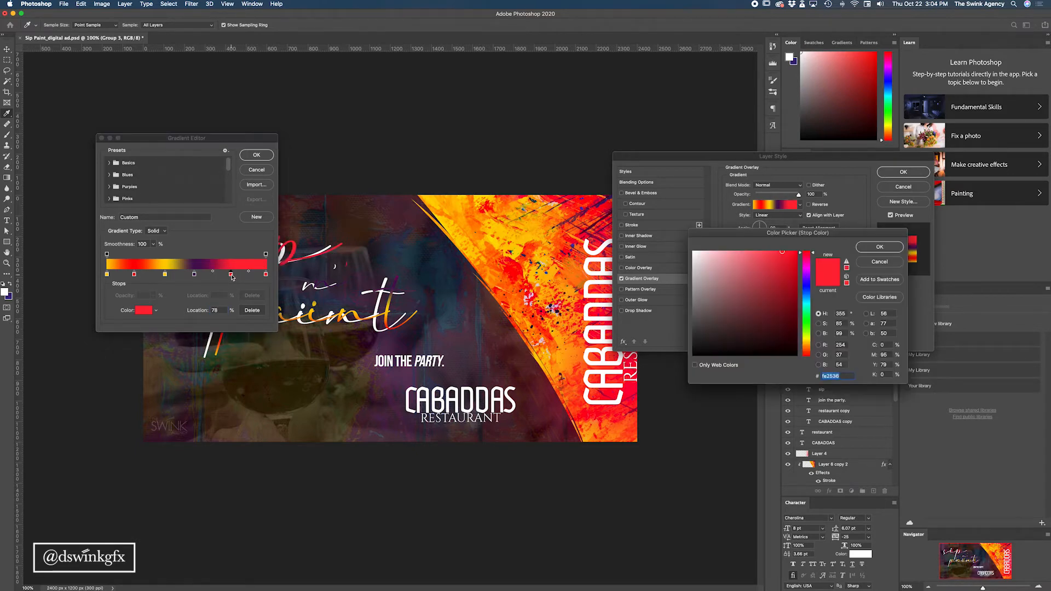
click(519, 245)
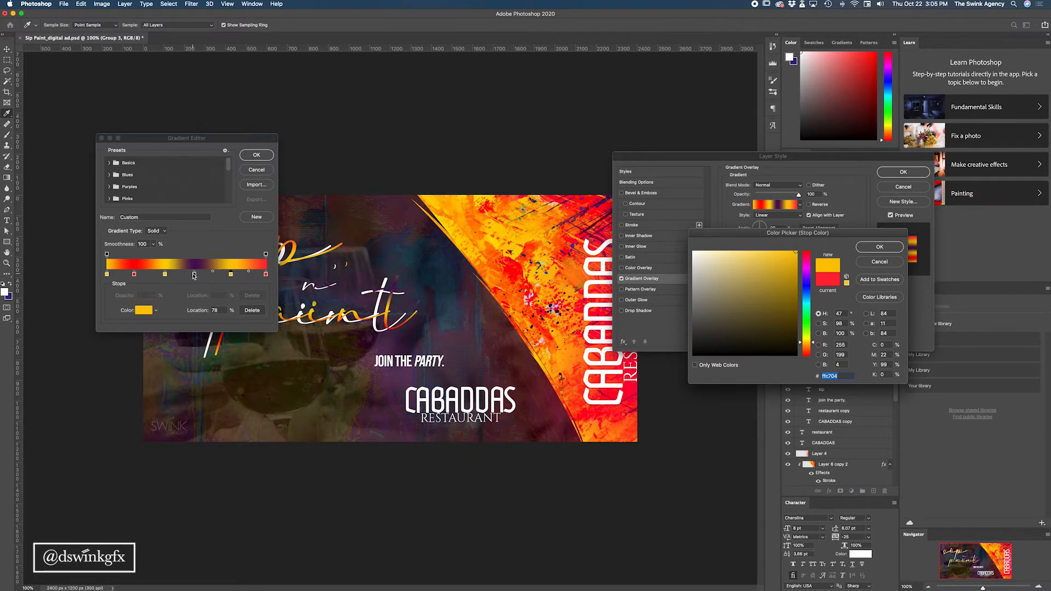
key(alt)
key(Return)
Copy the purple stop to between the first yellow and red stops, and apply the finished gradient overlay.
click(194, 275)
drag(194, 275, 124, 275)
key(super+z)
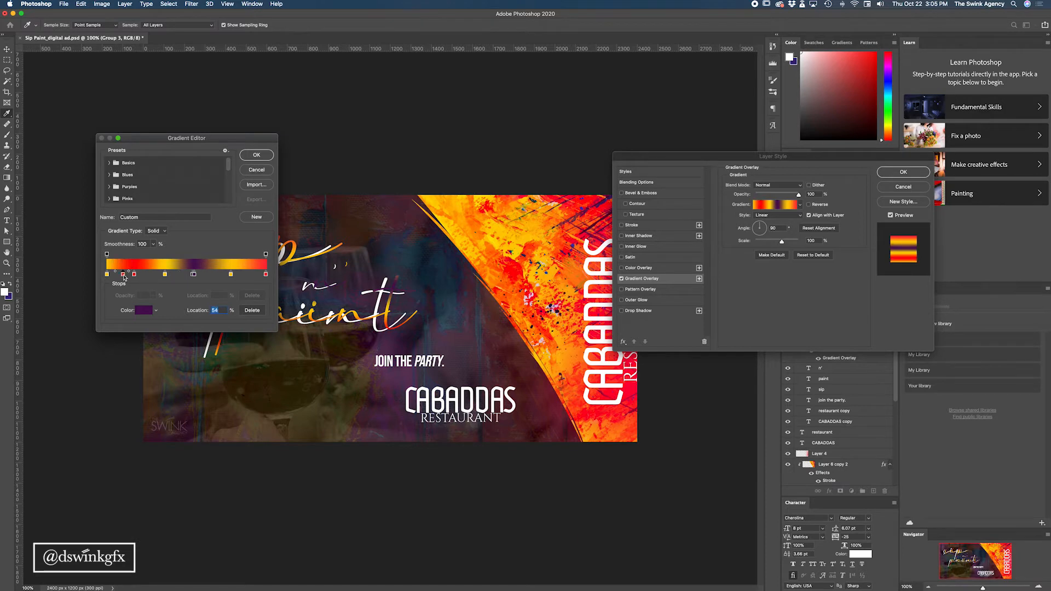
key(super+z)
drag(125, 275, 123, 275)
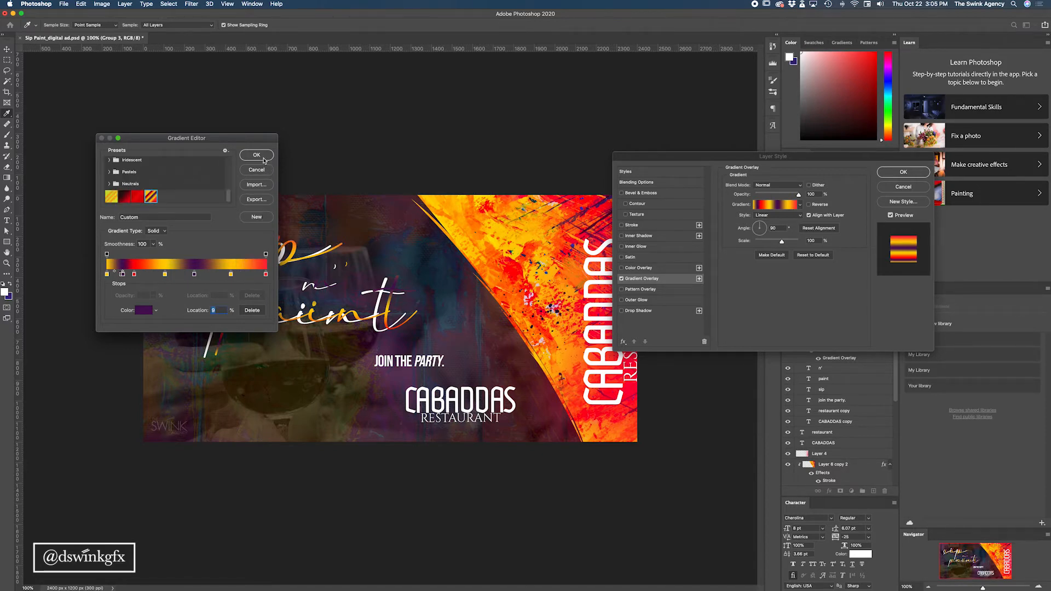
click(256, 155)
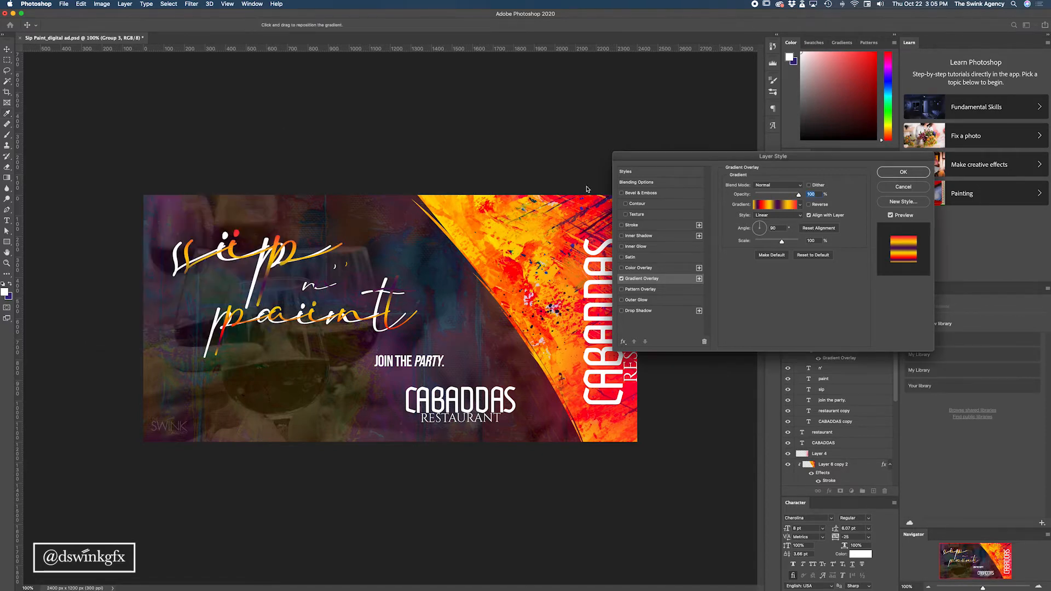
click(902, 172)
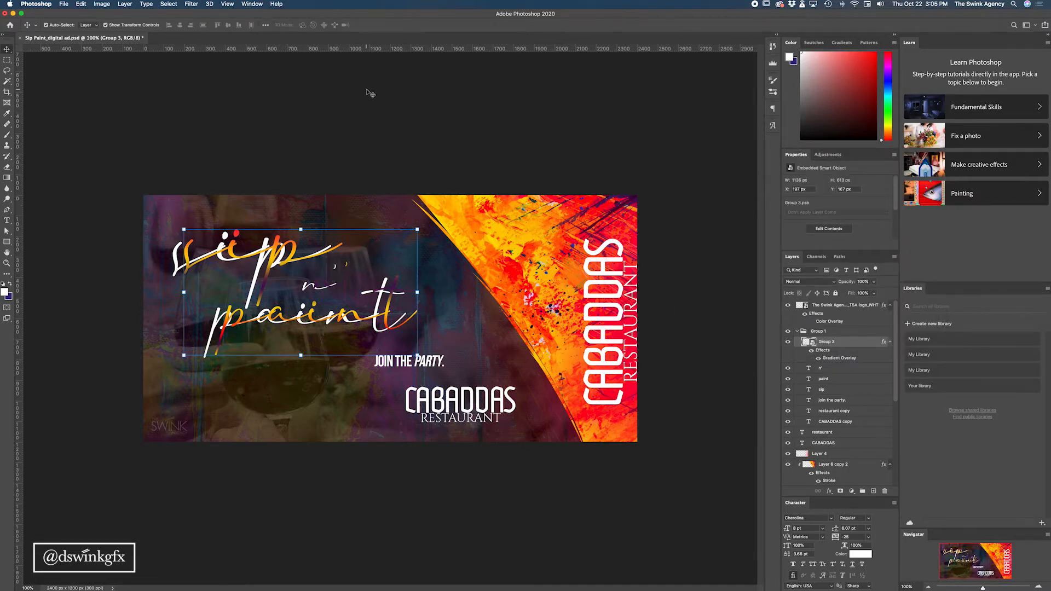
Apply a Motion Blur to the gradient text smart object with a 39° angle and a distance of 42 pixels.
click(103, 6)
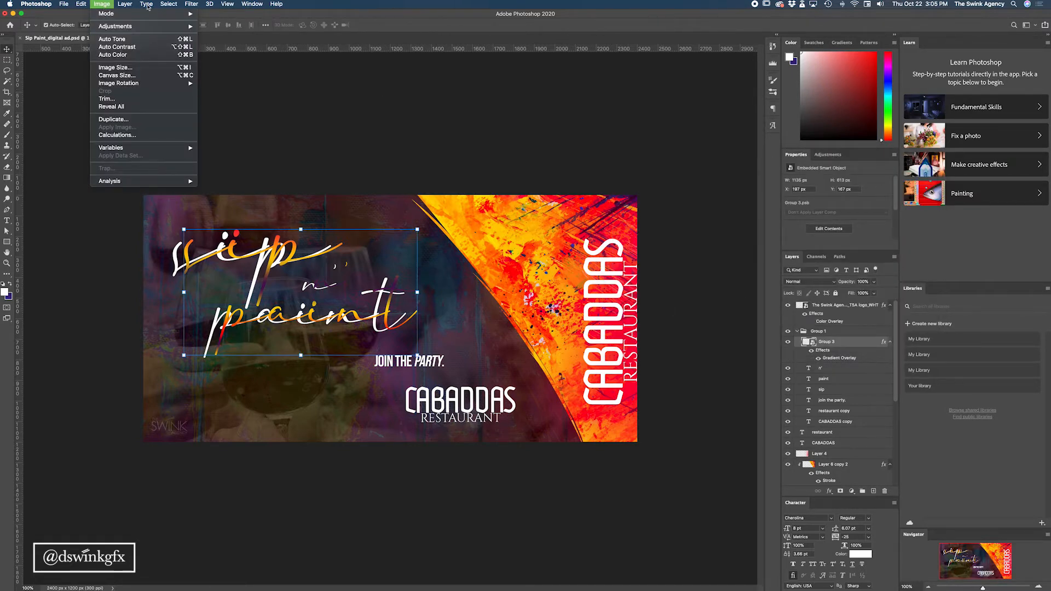
mouse_move(230, 103)
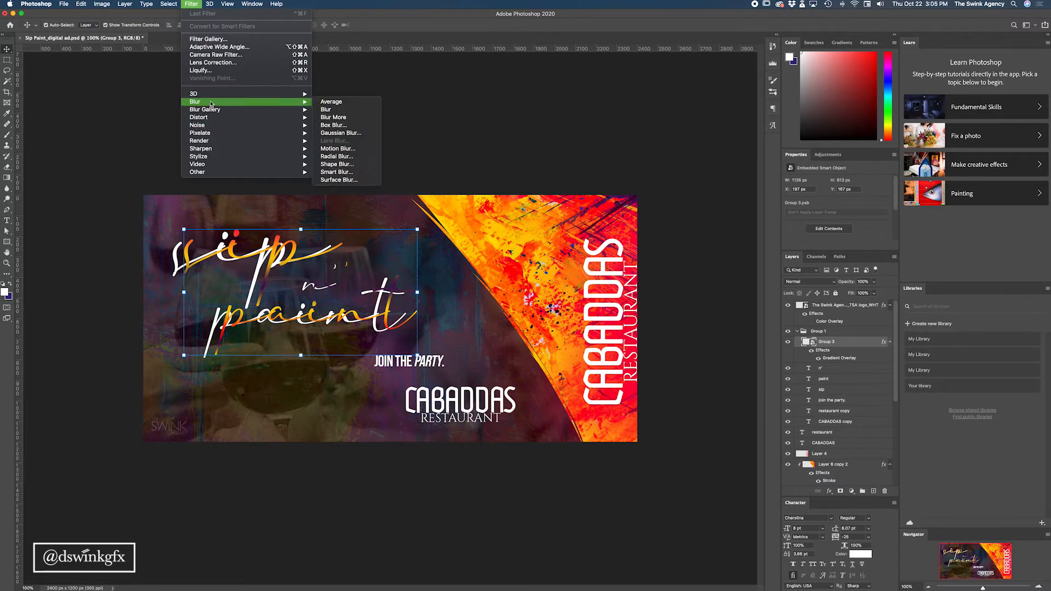
click(344, 150)
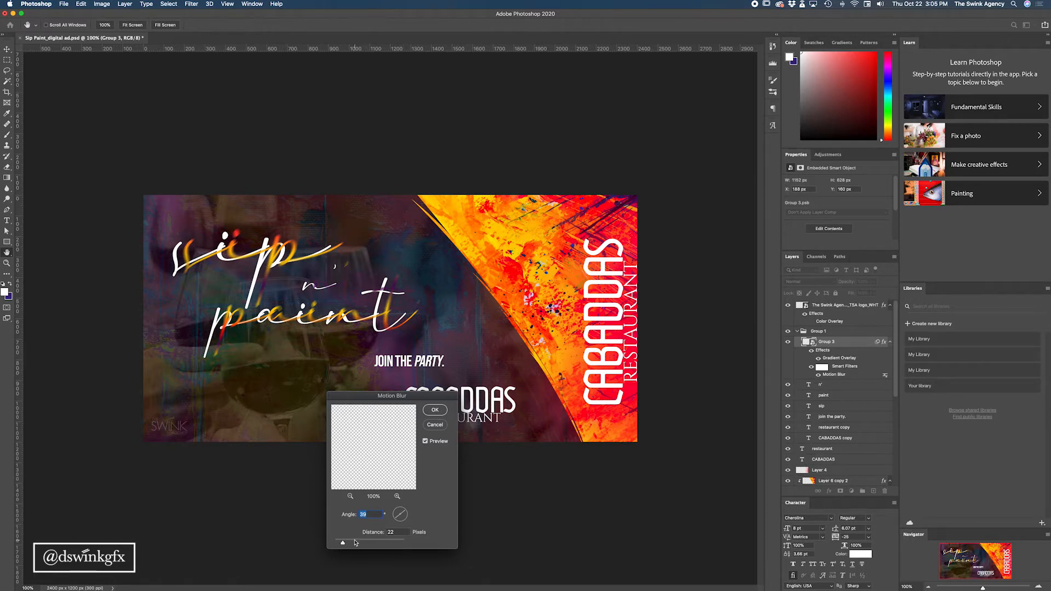
drag(343, 543, 351, 545)
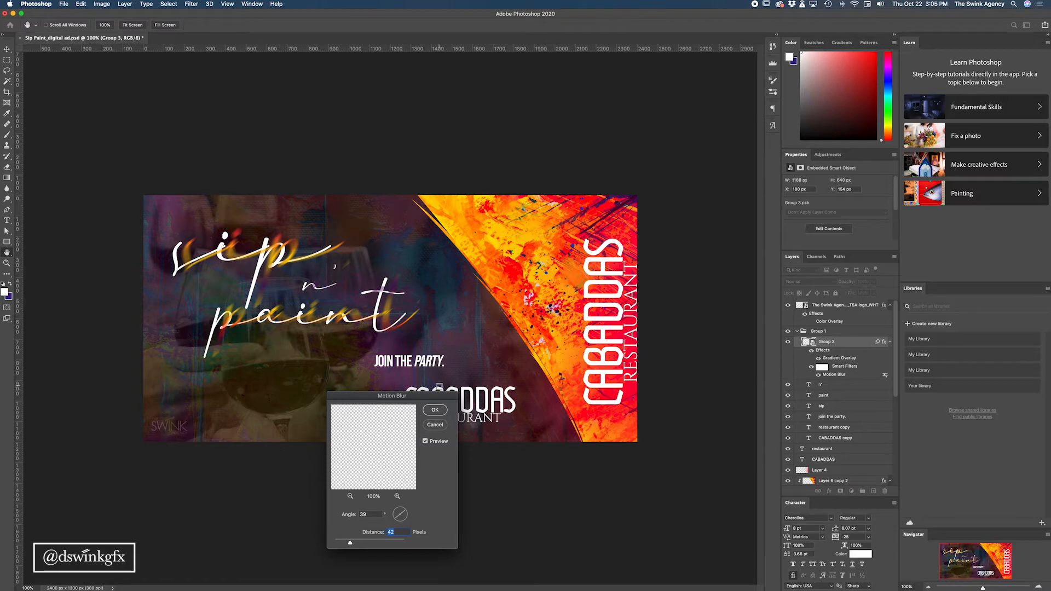
click(434, 410)
Nudge the blurred gradient text 20 px down and 50 px left so it lines up with the white lettering.
key(shift+Down)
key(shift+Down)
key(shift+Left)
key(shift+Left)
key(shift+Left)
key(shift+Left)
key(shift+Left)
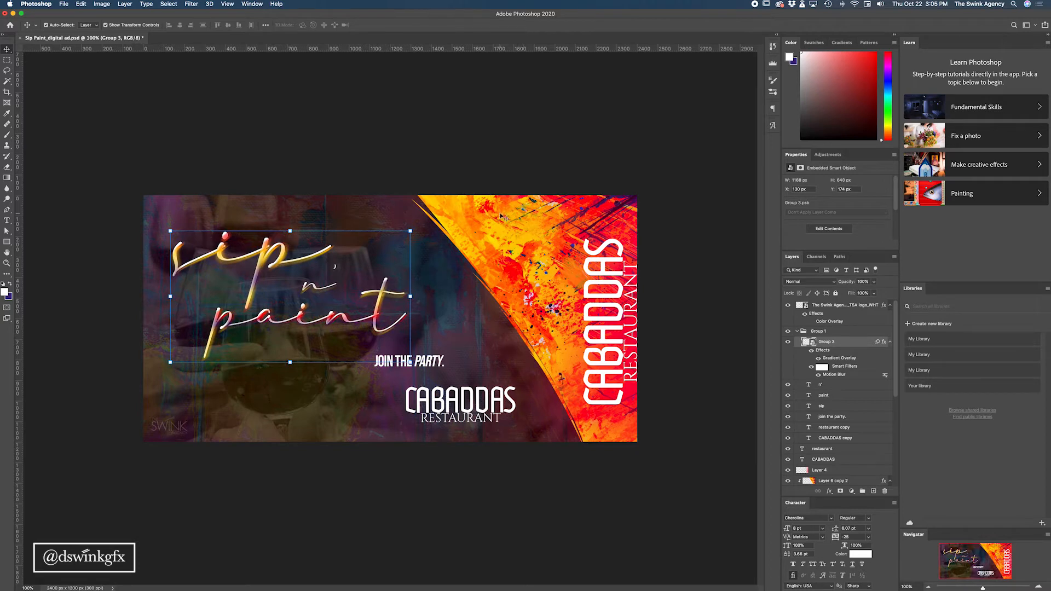
Move the blurred smart object below the white text layers of Group 1 in the layer order and deselect it.
click(138, 109)
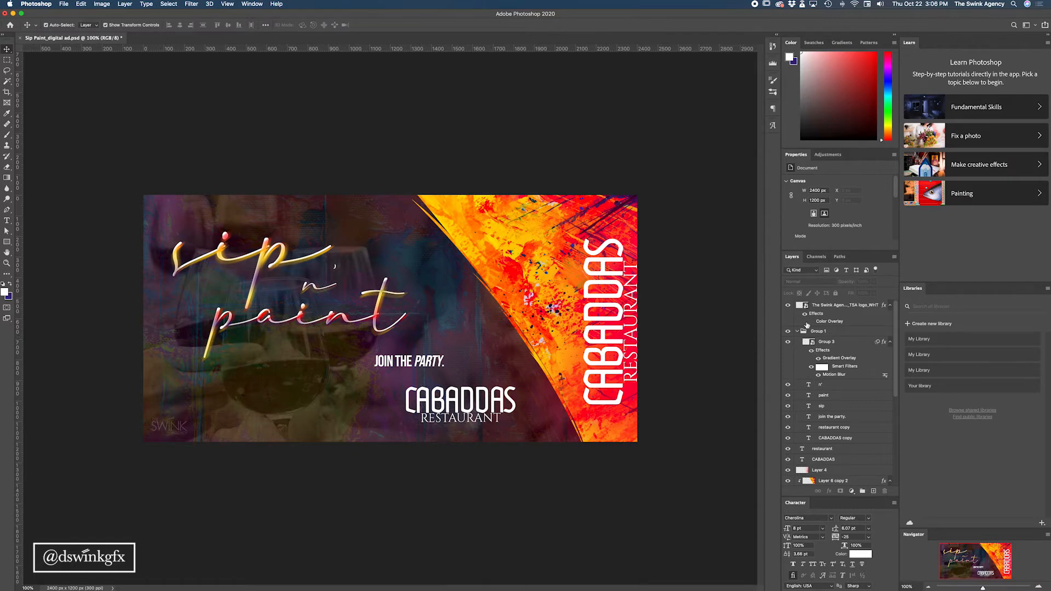
click(805, 344)
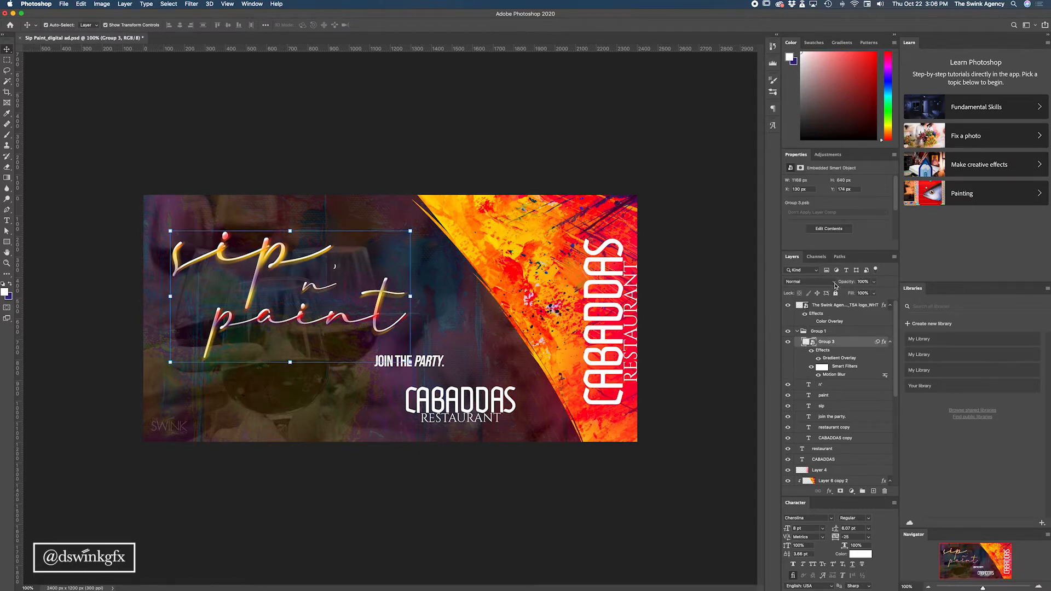
drag(808, 344, 803, 448)
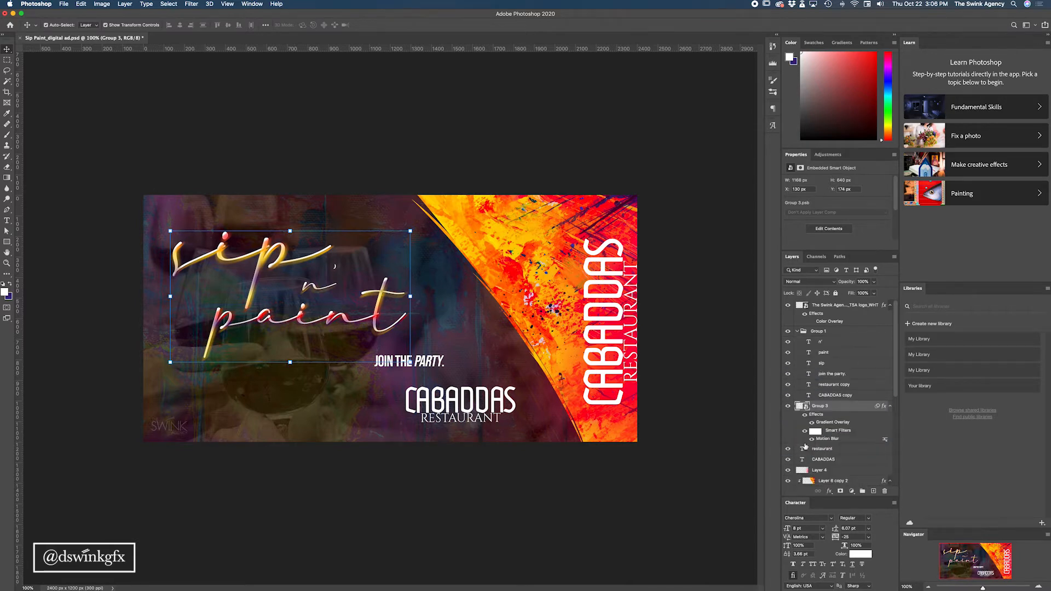
click(428, 107)
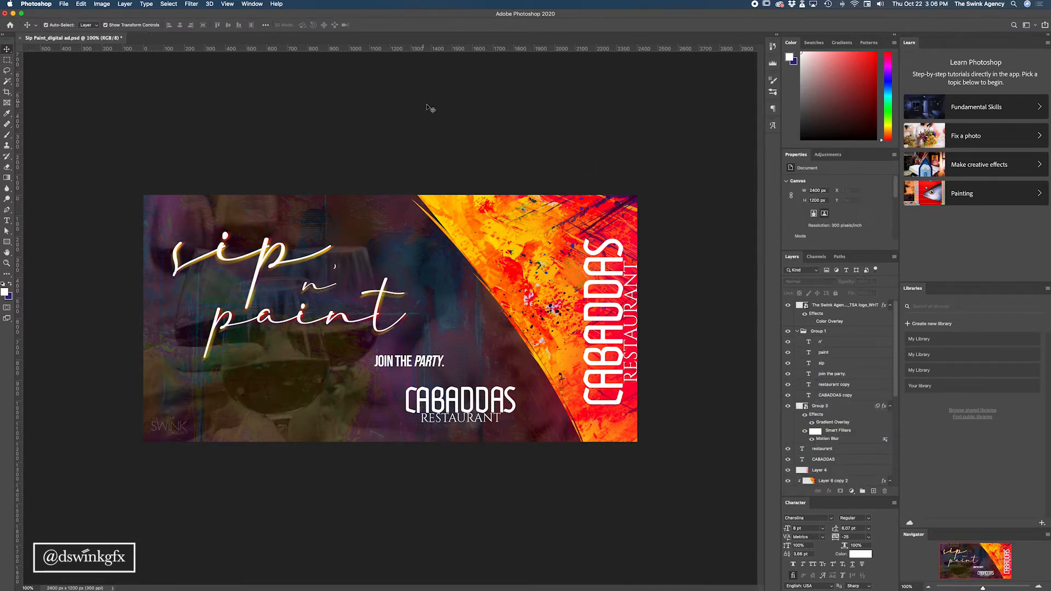
Increase the Motion Blur distance on the gradient text smart object to 108 pixels, keeping the 39° angle.
double_click(828, 438)
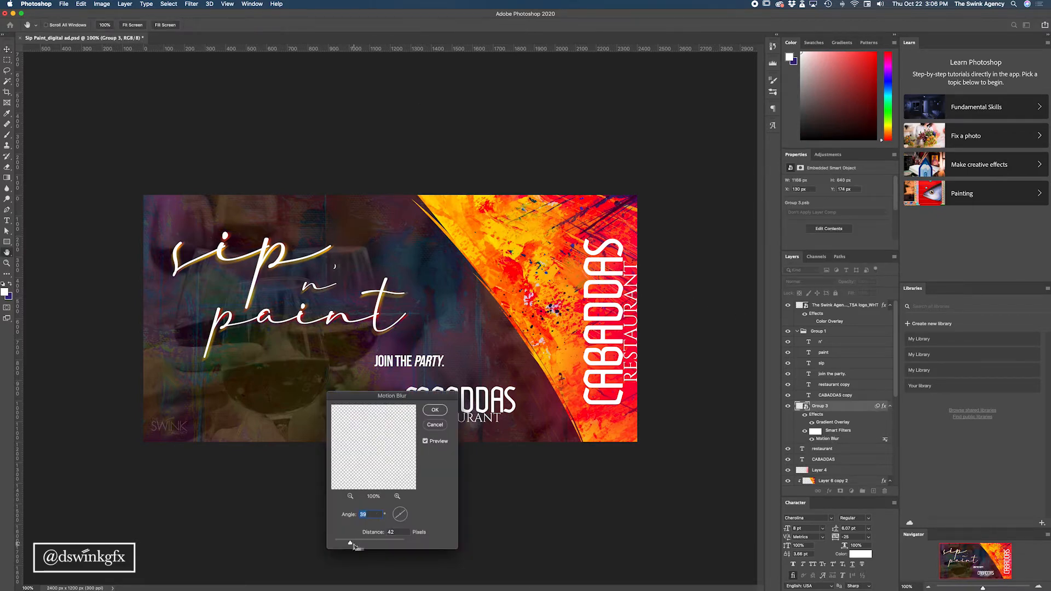
drag(350, 542, 360, 544)
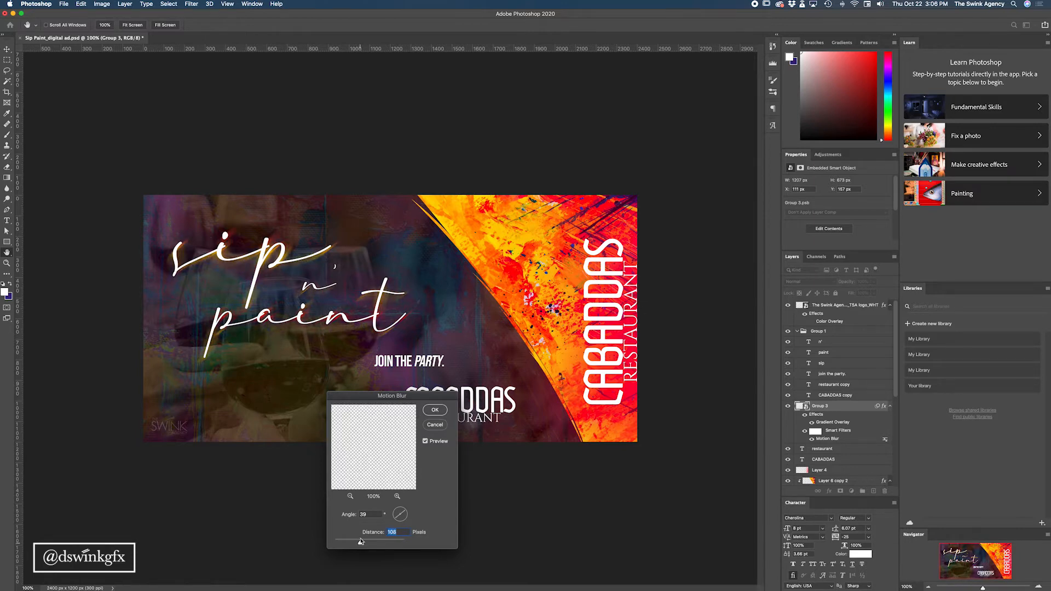
click(435, 410)
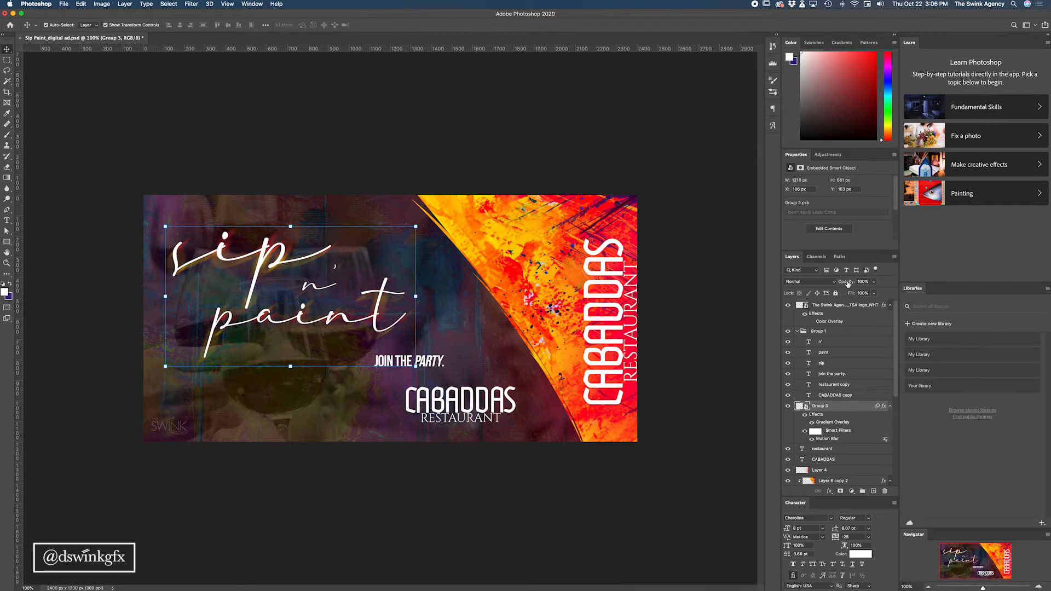
Lower the opacity of the blurred gradient text smart object to about 88% and deselect it.
drag(847, 283, 830, 283)
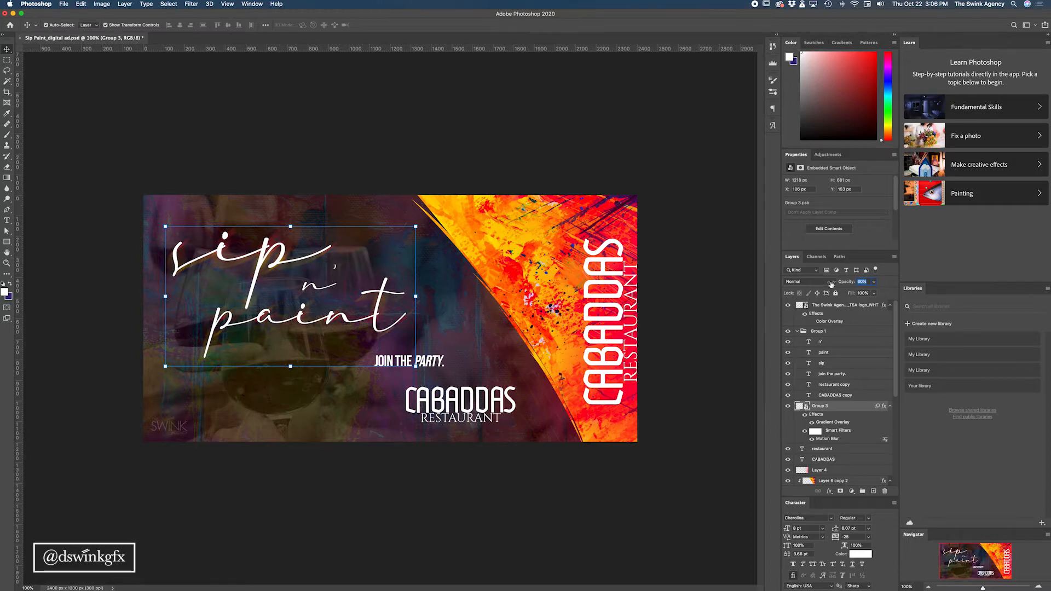
drag(832, 283, 834, 287)
click(115, 116)
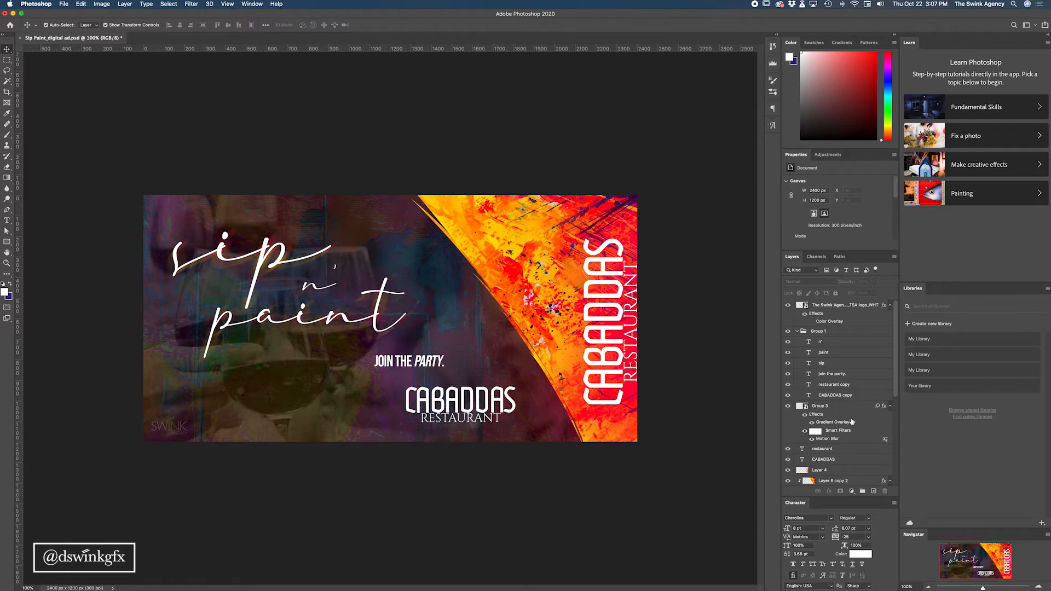
Try a Motion Blur angle of -16° on the gradient text smart object.
double_click(829, 439)
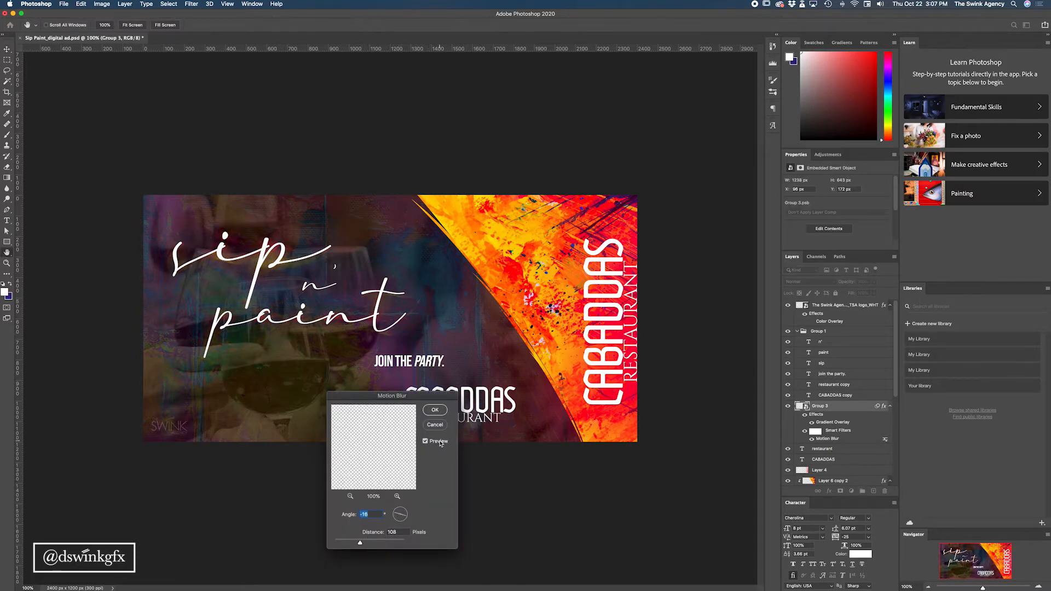
key(Return)
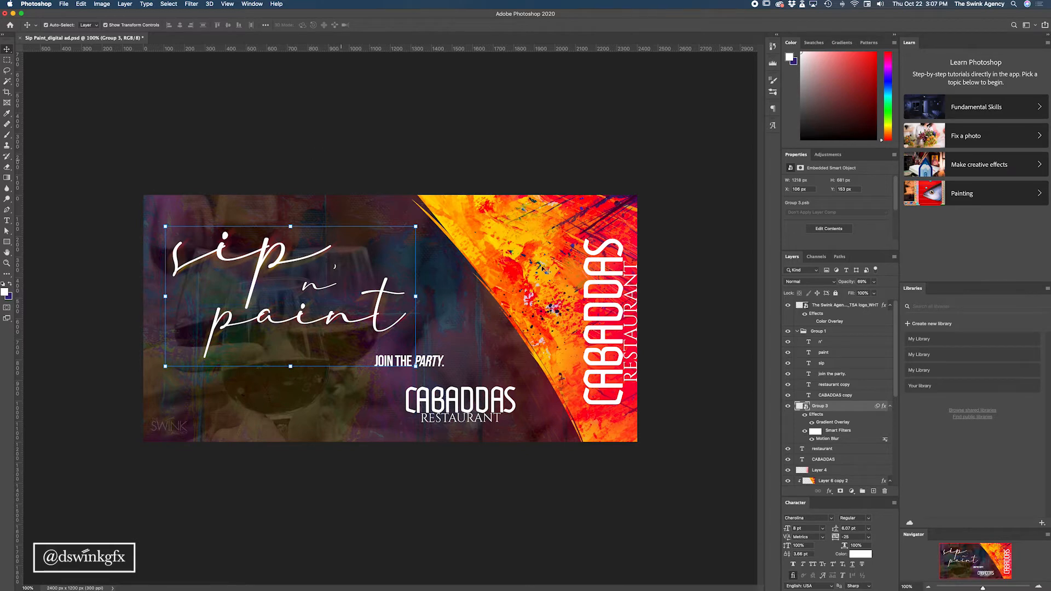
Group the white n', paint and sip text layers together inside Group 1.
click(819, 341)
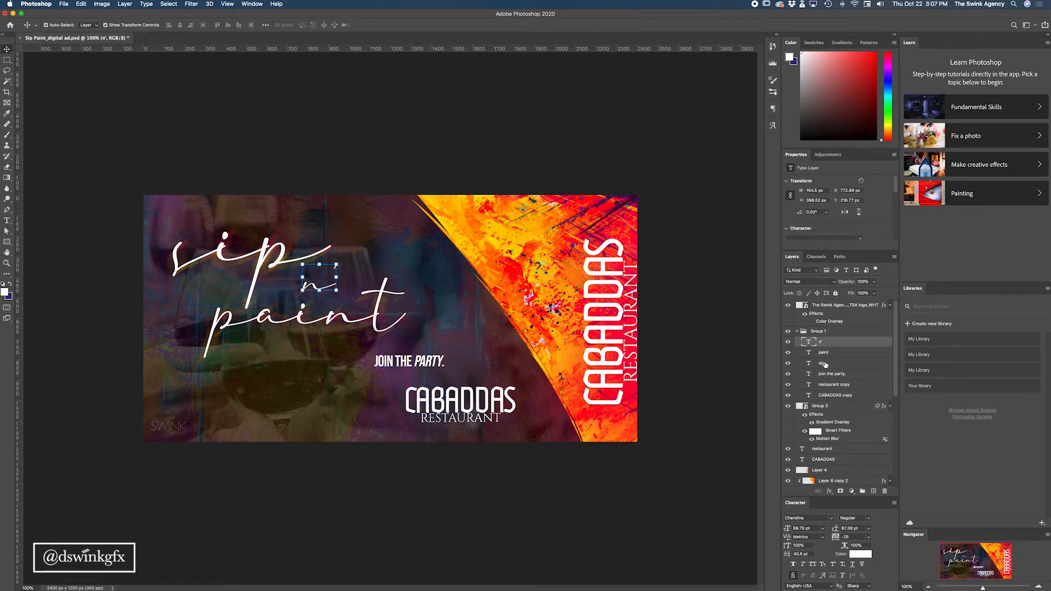
shift+click(824, 364)
key(super+g)
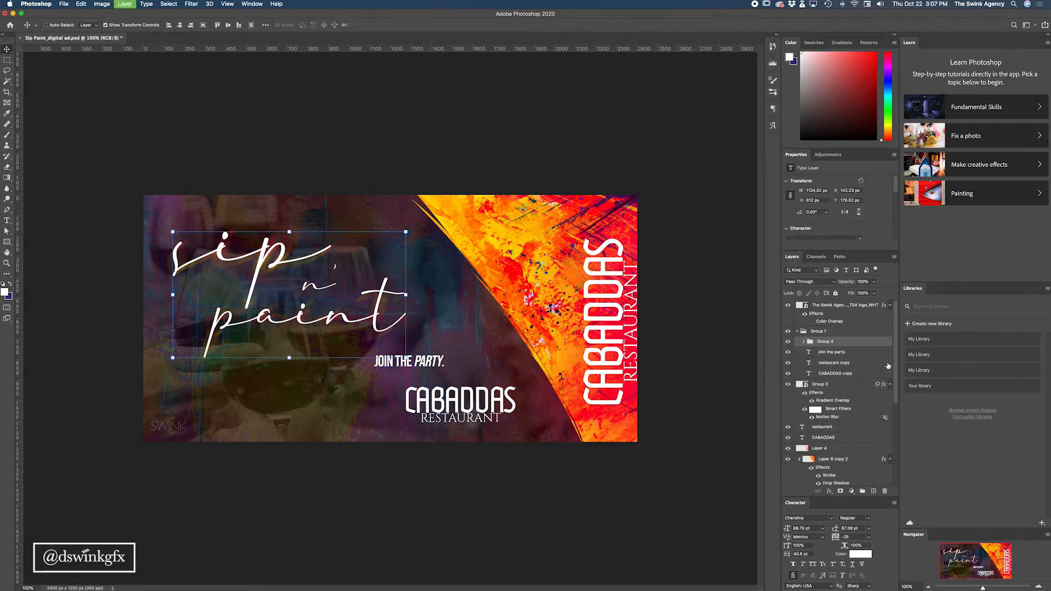
Add a white Outer Glow to the grouped title text with 43% opacity and 32% spread, and deselect it.
double_click(864, 340)
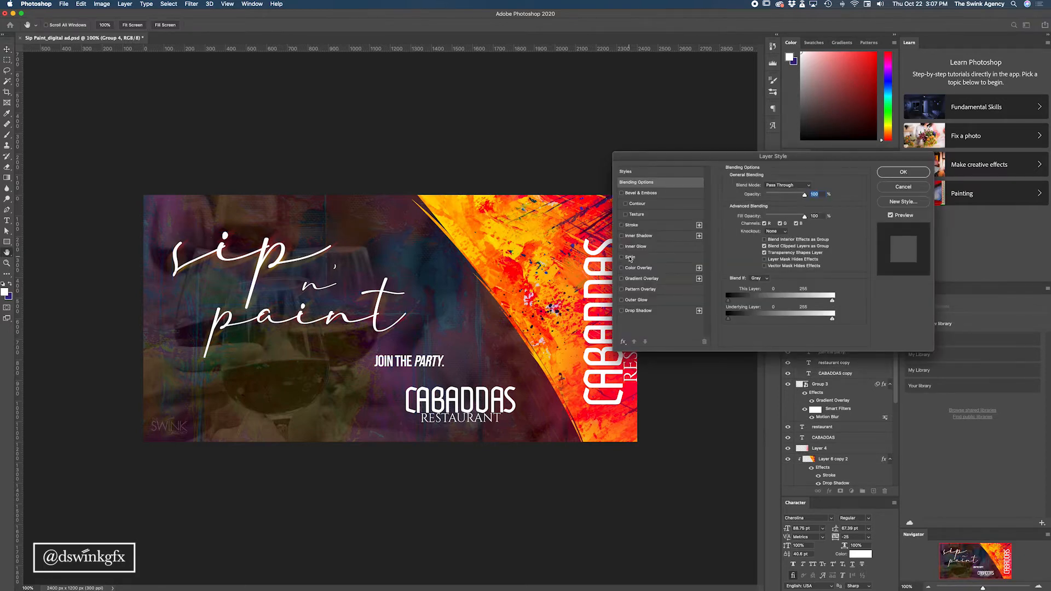
click(633, 300)
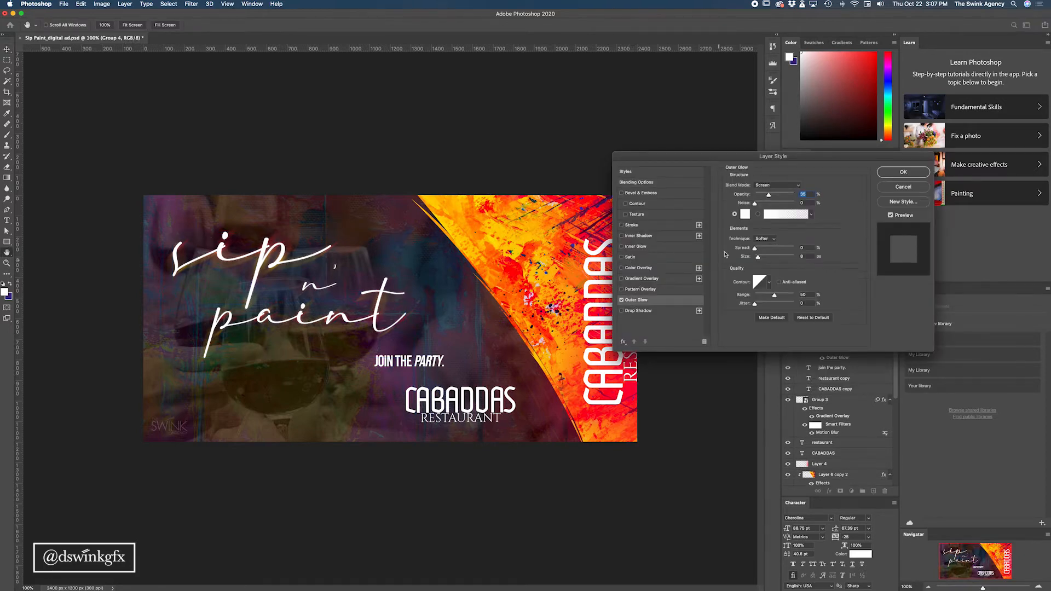
drag(770, 196, 768, 197)
drag(754, 249, 764, 253)
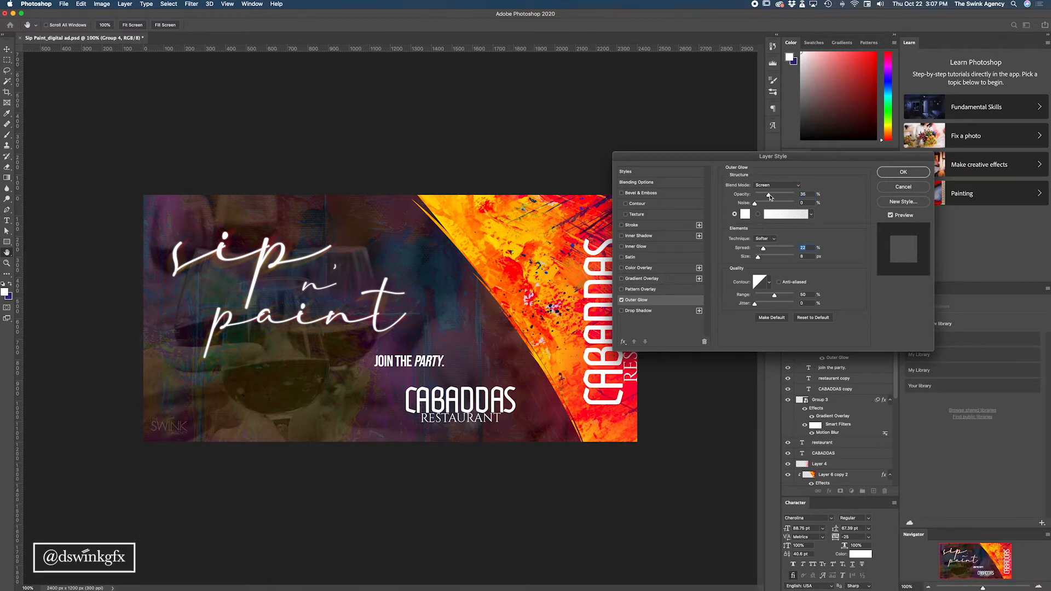
drag(769, 197, 772, 200)
drag(764, 251, 769, 251)
drag(768, 251, 768, 250)
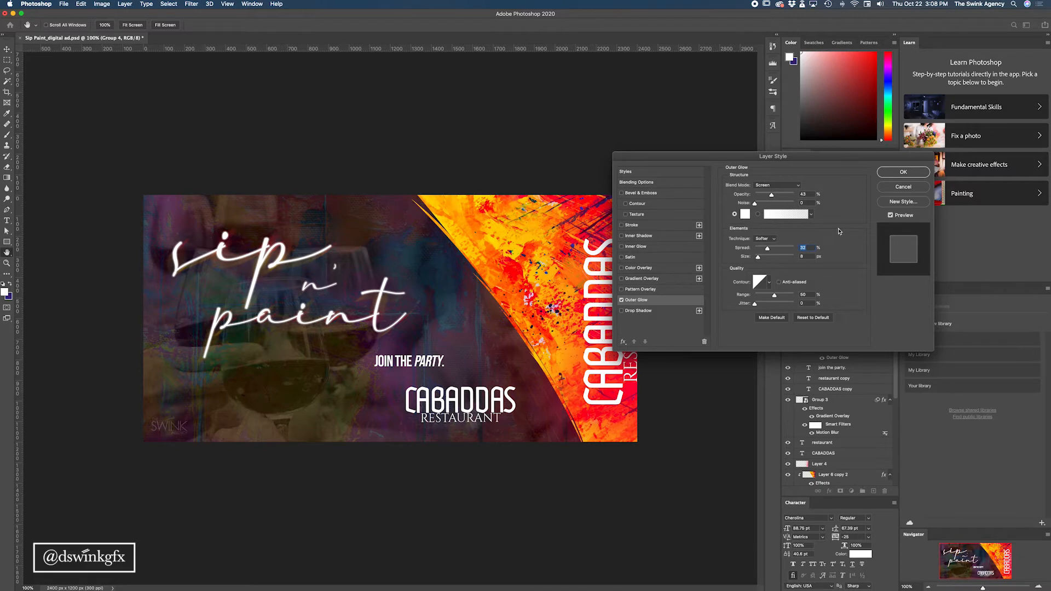
click(890, 173)
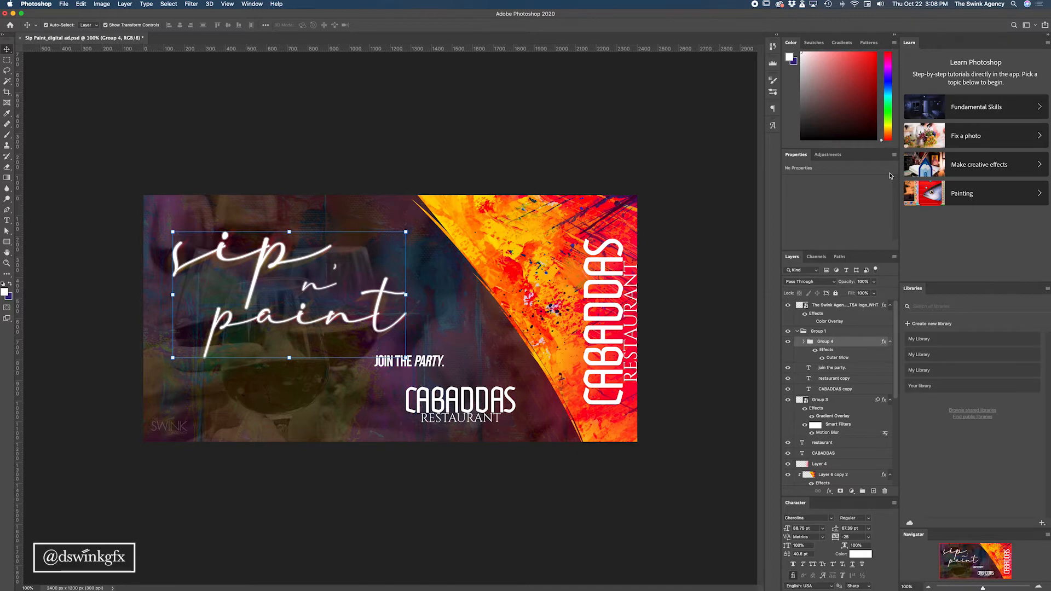
click(669, 316)
Check the glowing title lettering up close and save the document.
key(z)
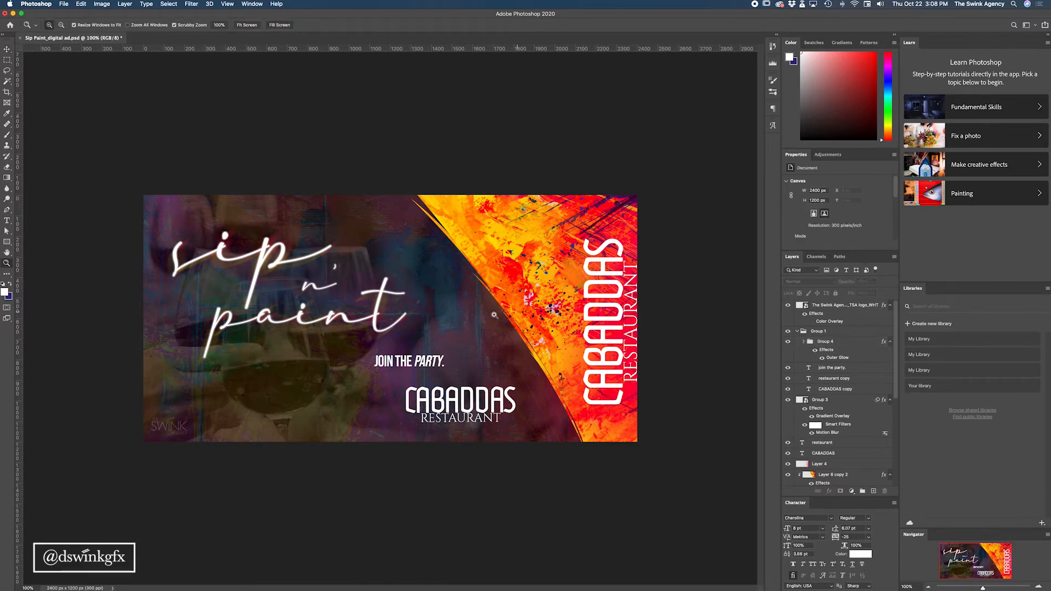
click(438, 326)
scroll(421, 351, left, 5)
click(421, 351)
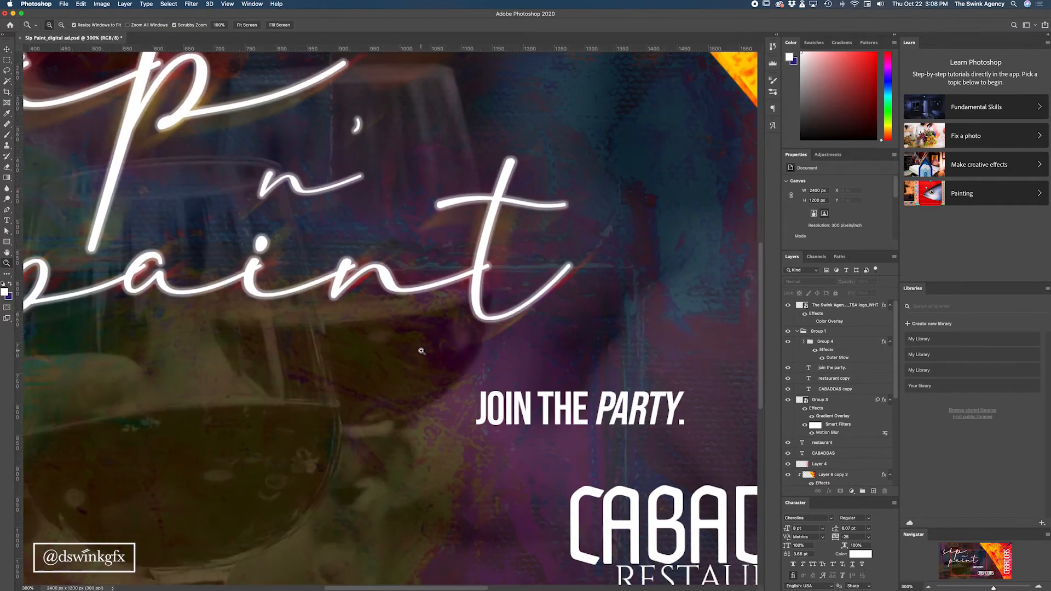
click(421, 350)
alt+click(421, 351)
alt+click(421, 351)
alt+click(421, 351)
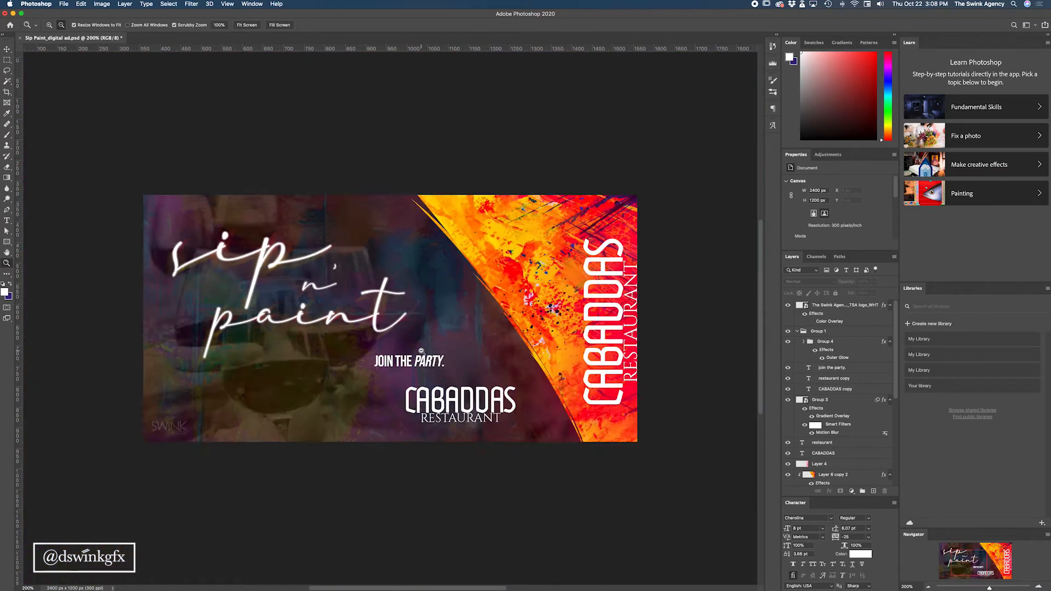
alt+click(421, 351)
key(super+s)
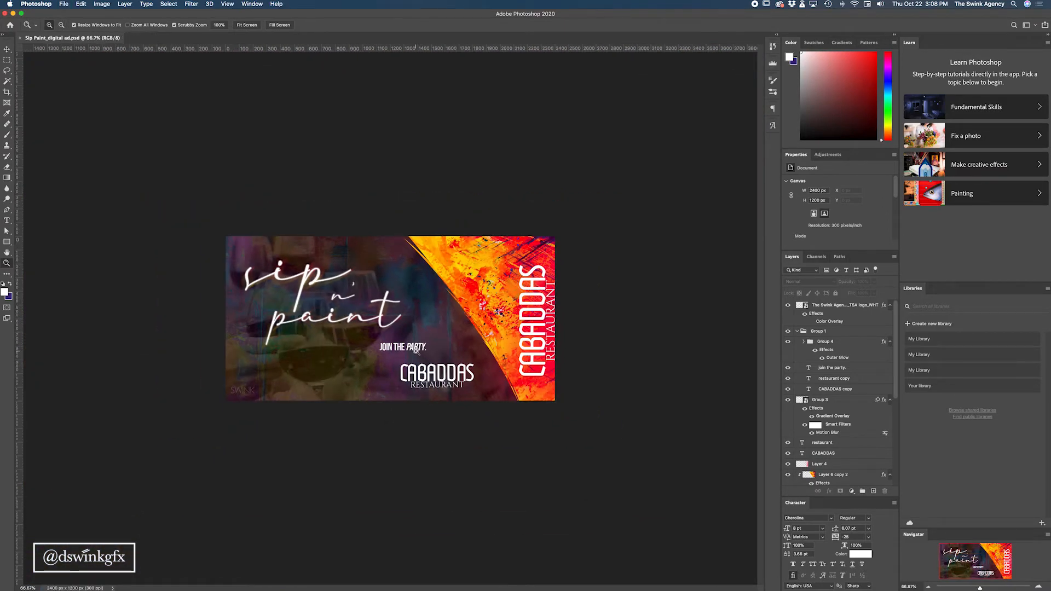
Duplicate the "JOIN THE PARTY." tagline and place the copy to its right, overlapping the word PARTY.
click(421, 350)
click(424, 358)
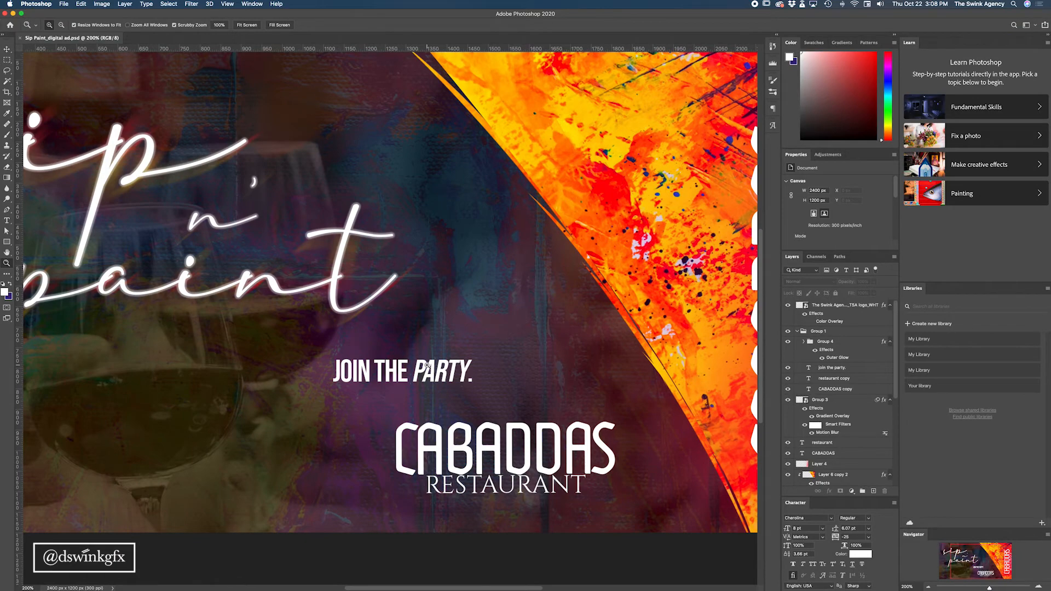
alt+click(365, 314)
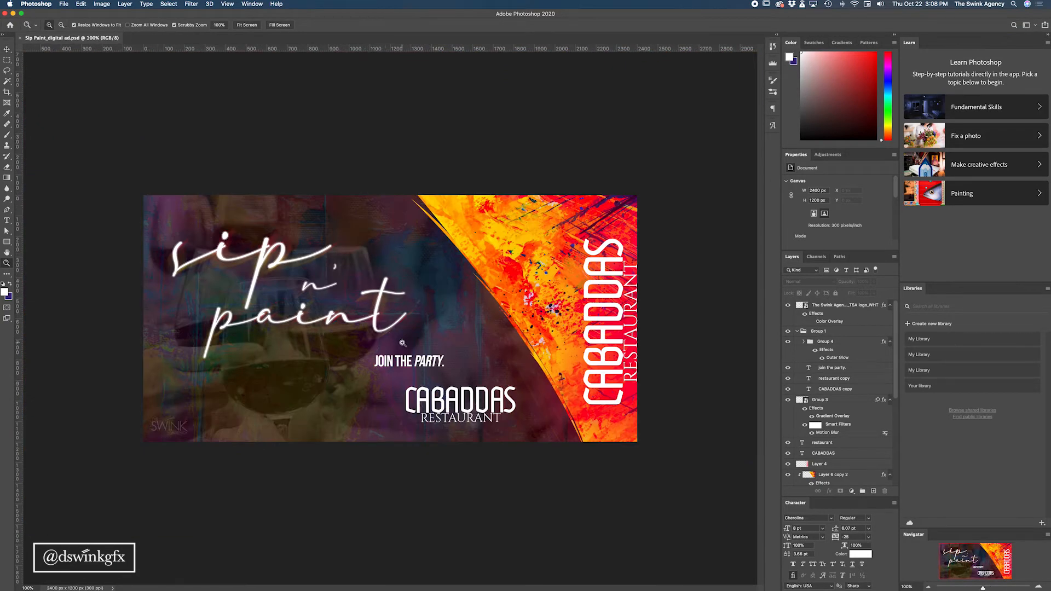
click(420, 355)
click(433, 355)
key(v)
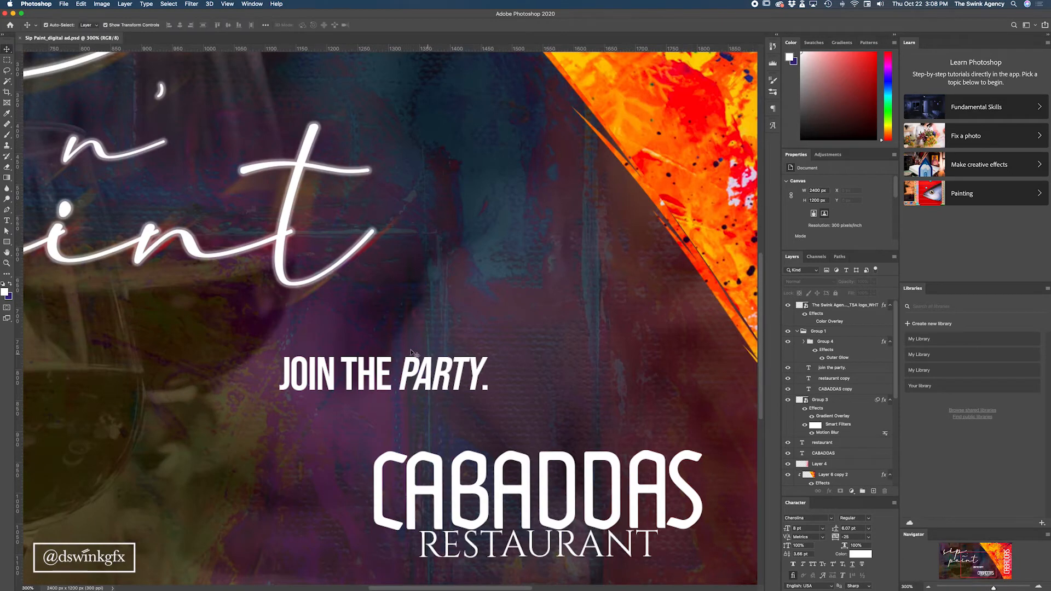
click(412, 362)
alt+drag(412, 361, 382, 367)
Trim the duplicated tagline's text to just "PARTY", removing "JOIN THE" and the period.
double_click(572, 376)
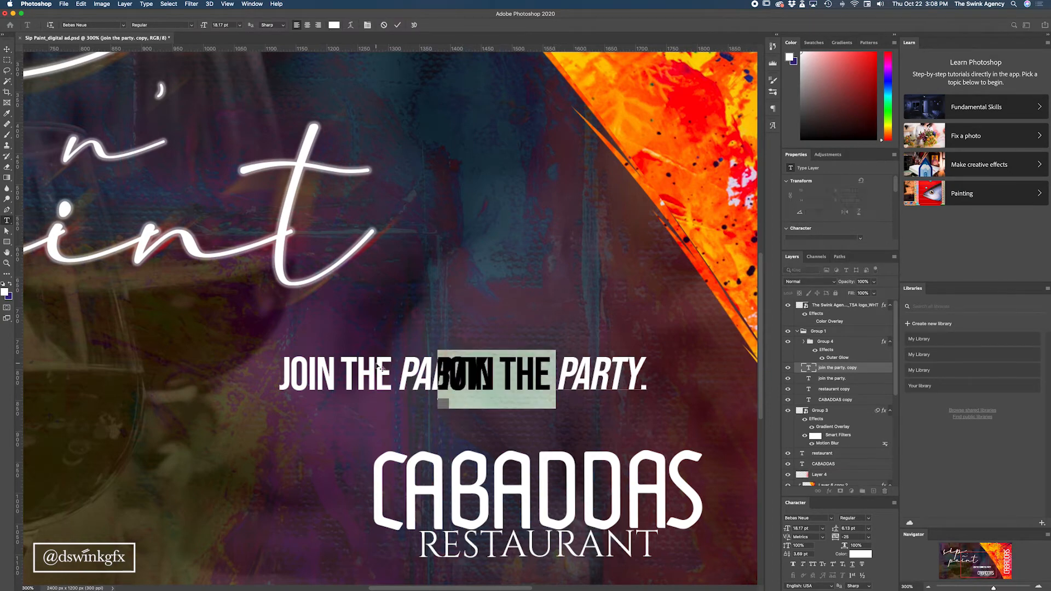
key(BackSpace)
drag(517, 386, 563, 389)
key(BackSpace)
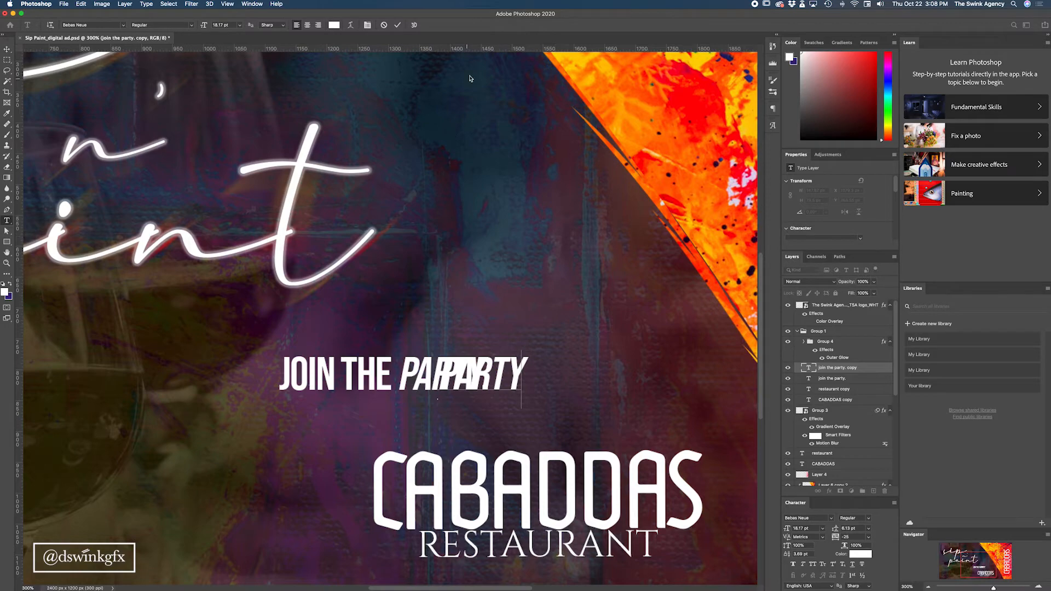
click(397, 25)
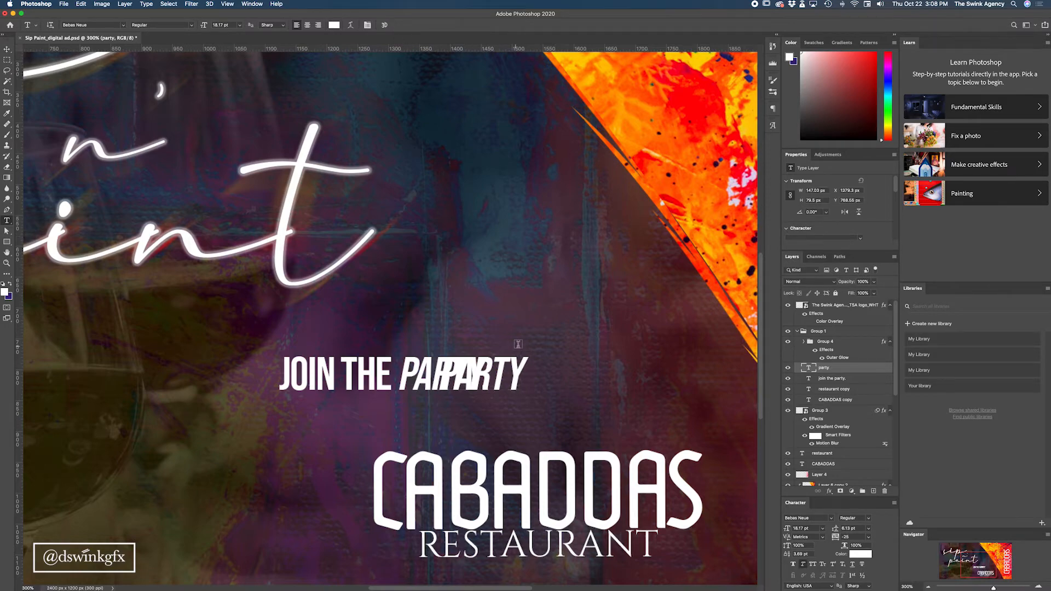
Convert the duplicated party text layer to a smart object.
key(v)
key(z)
alt+click(554, 374)
alt+click(554, 373)
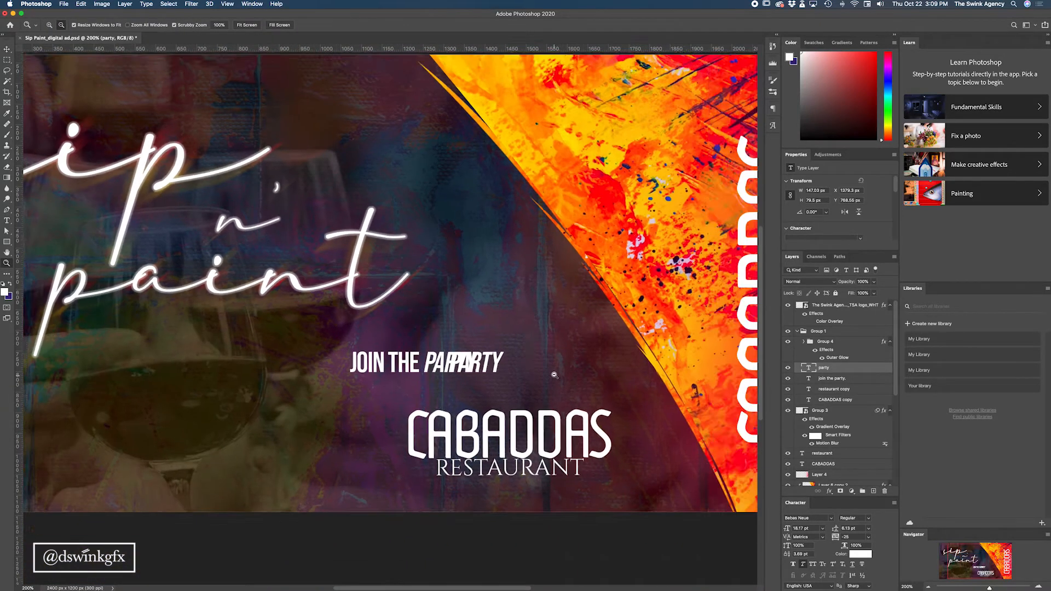
right_click(863, 369)
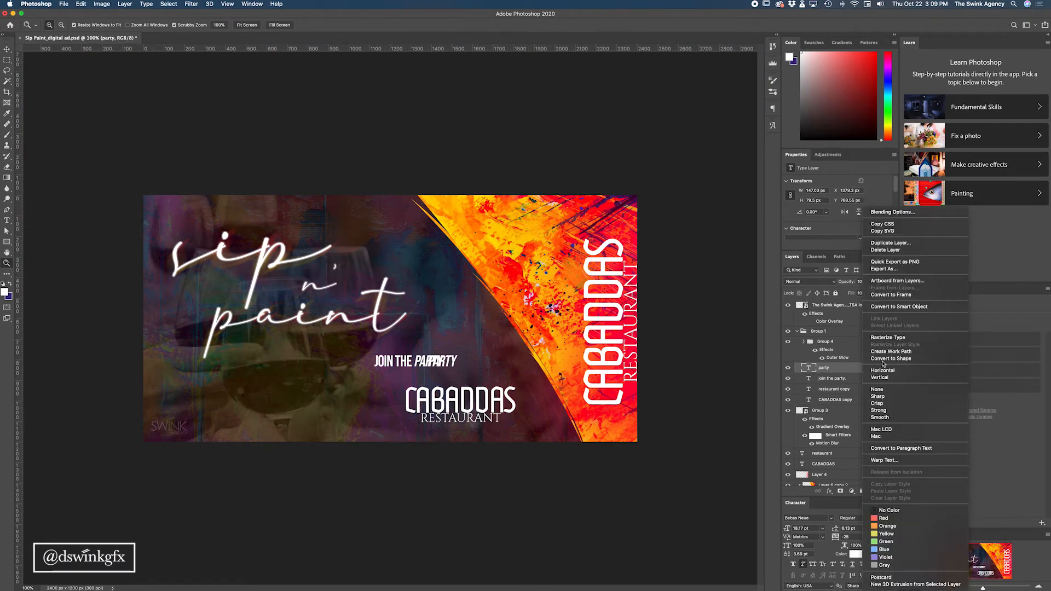
click(892, 308)
Copy the Motion Blur smart filter from the gradient title smart object to the party smart object and expand its filter list.
key(alt)
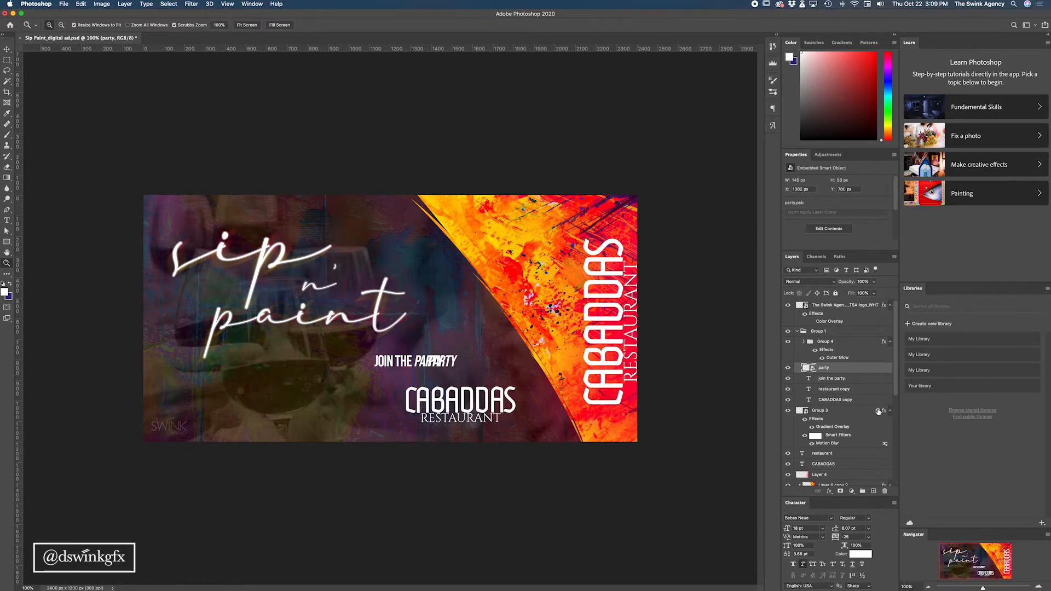
drag(878, 411, 882, 370)
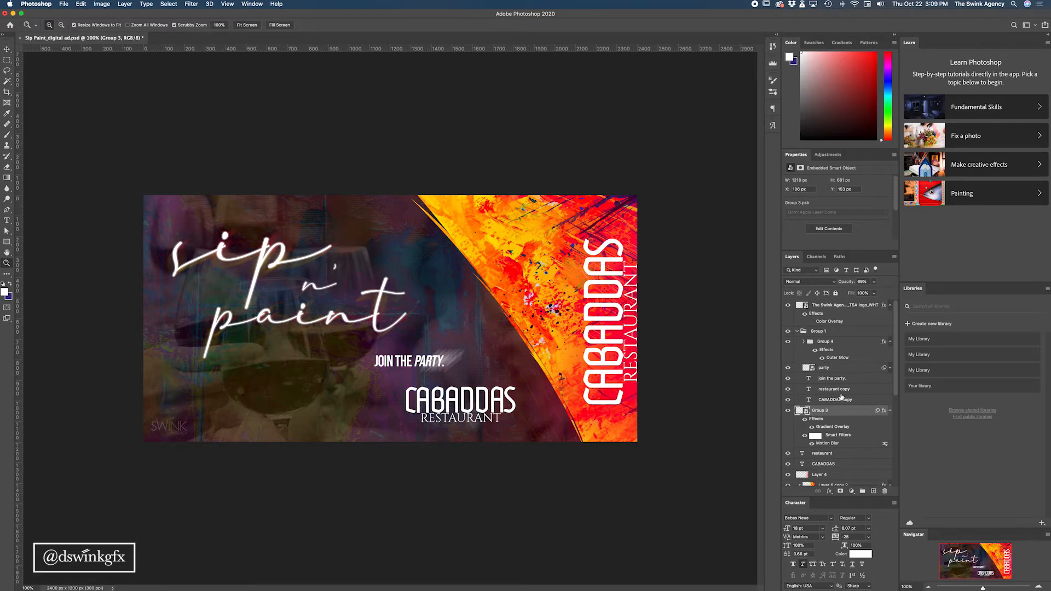
click(884, 370)
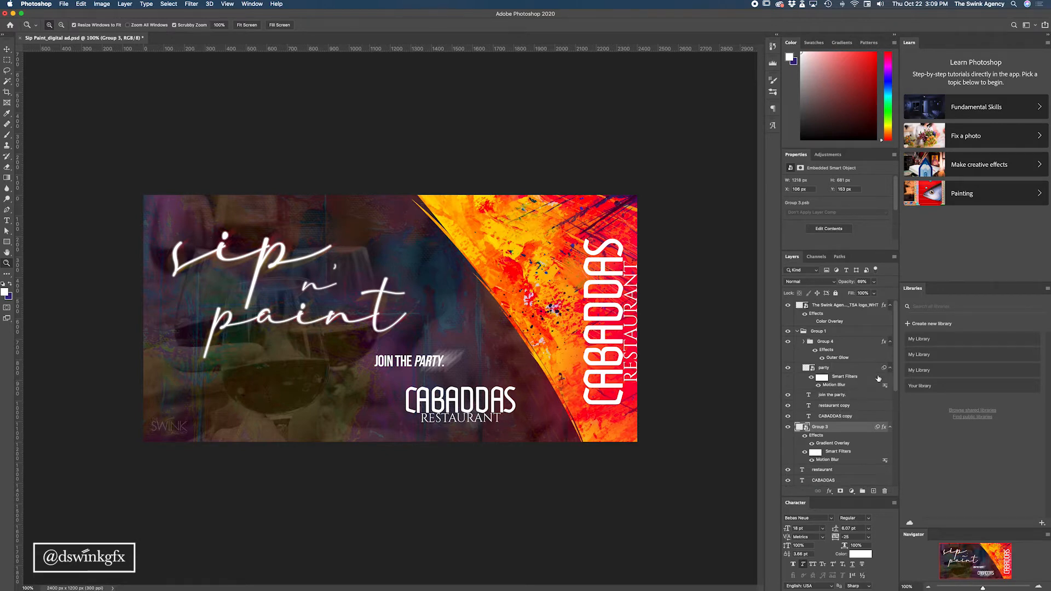
Reduce the Motion Blur distance on the party smart object to under 32 pixels, keeping the 39° angle.
double_click(834, 386)
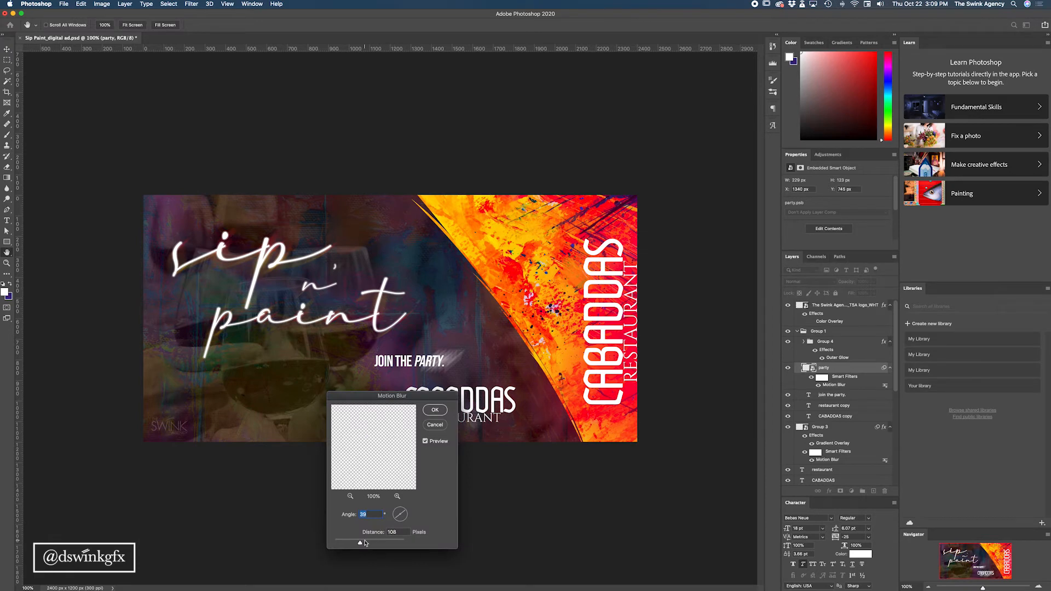
drag(360, 543, 346, 544)
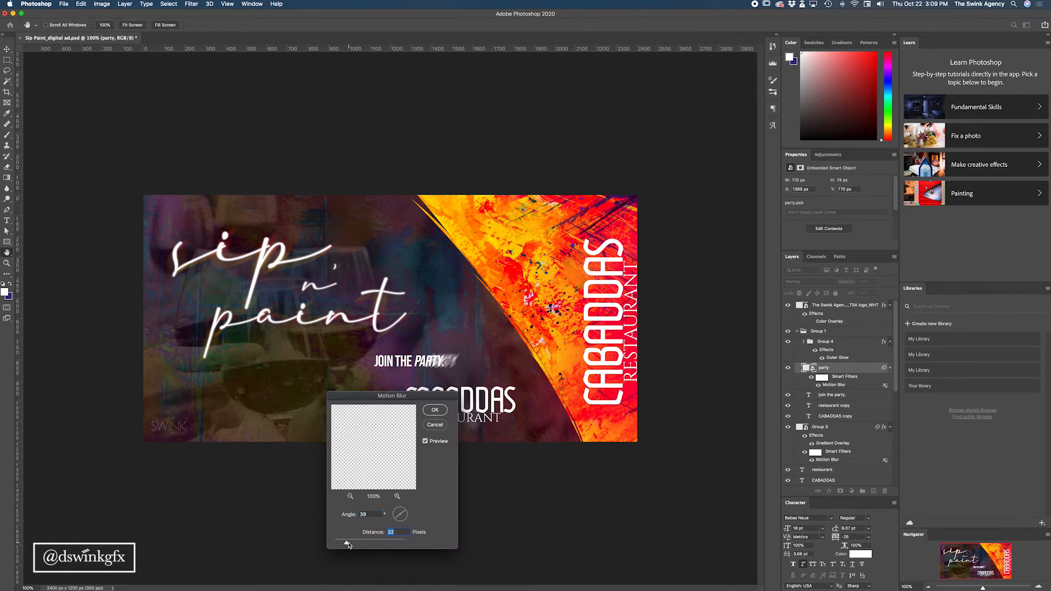
drag(346, 544, 340, 545)
click(434, 410)
Open the contents of the gradient title smart object, examine the text layers in its group, and close it.
double_click(801, 428)
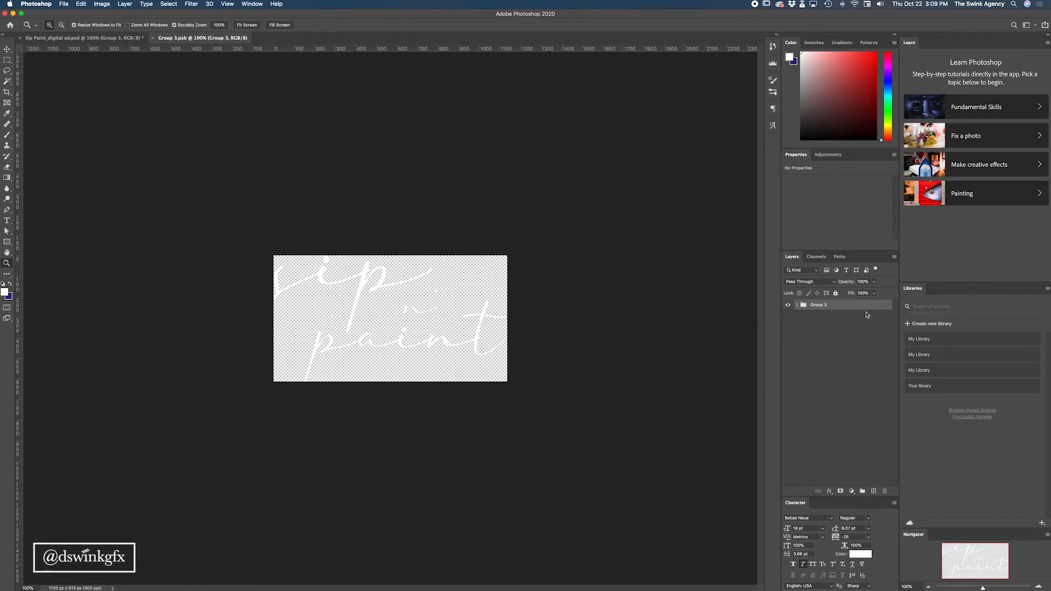
click(797, 305)
click(829, 318)
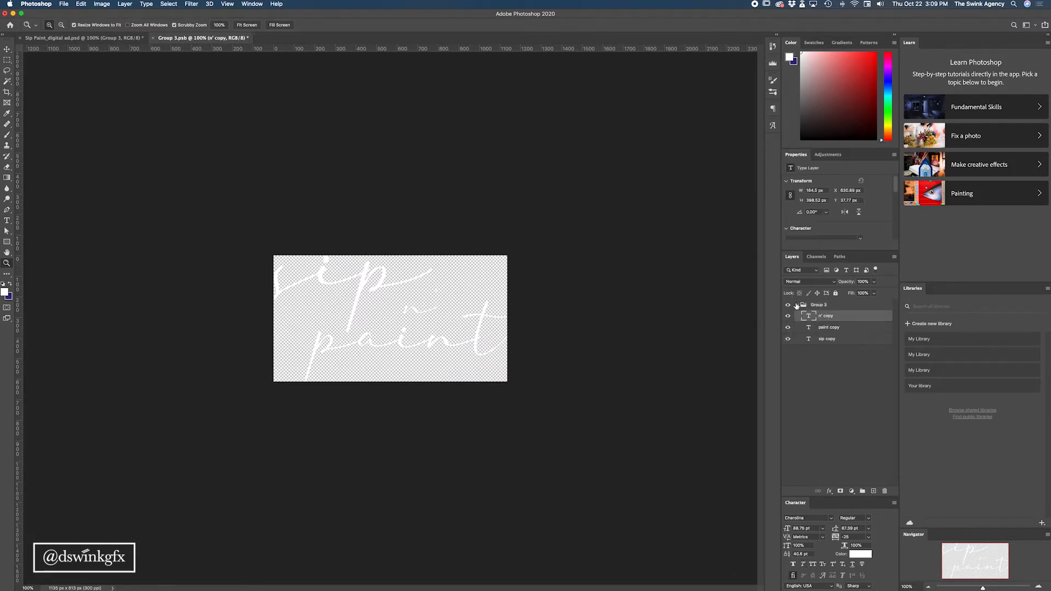
click(797, 305)
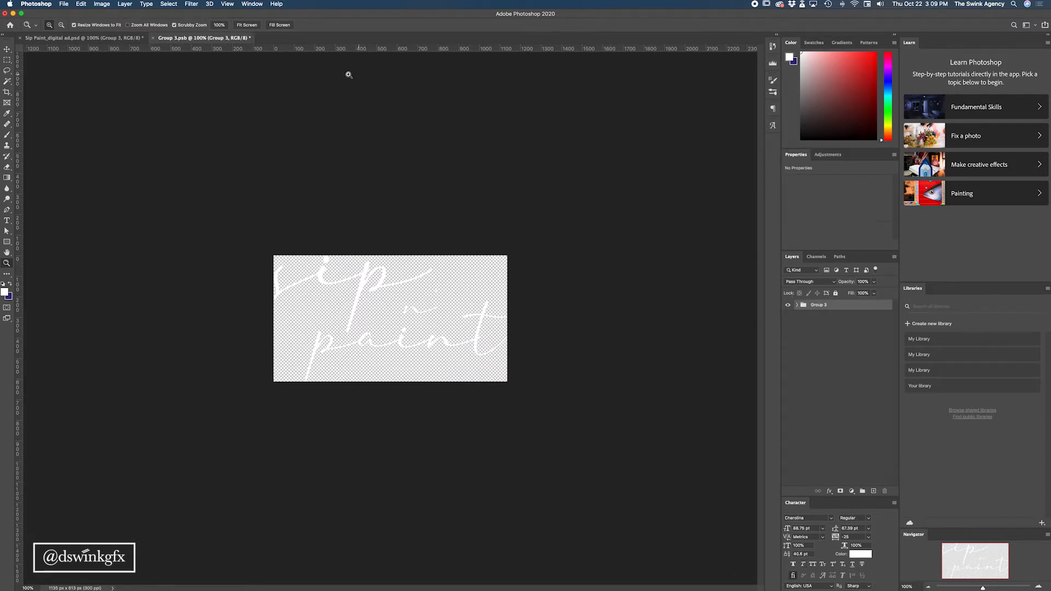
click(153, 38)
click(513, 192)
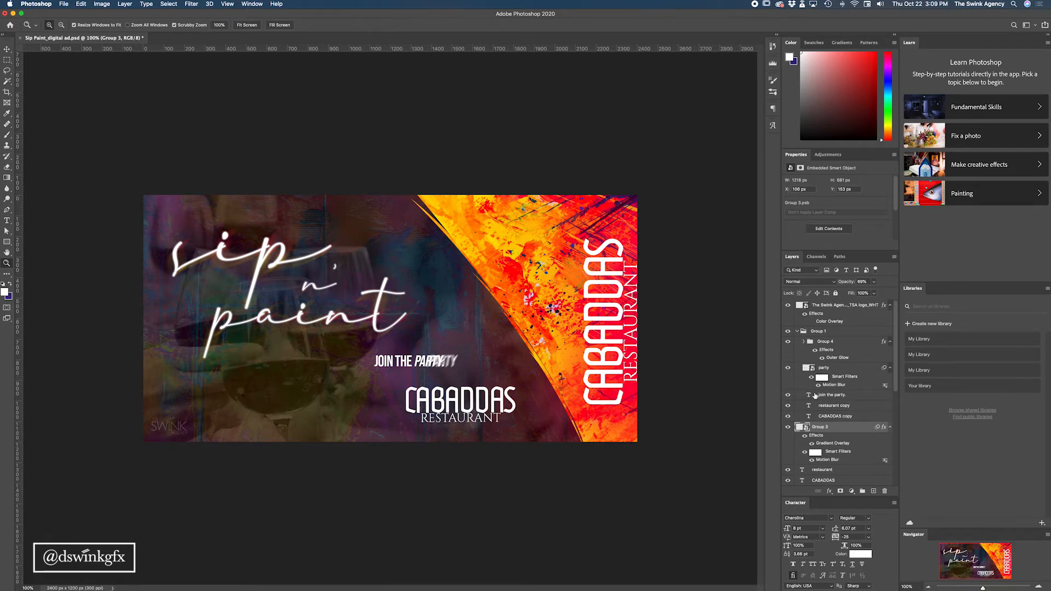
Check the party and gradient title smart objects by toggling their visibility, and rename the gradient title smart object as sip-n-paint.
click(787, 369)
click(787, 369)
click(788, 426)
click(788, 427)
text(sip-n-paint)
key(Return)
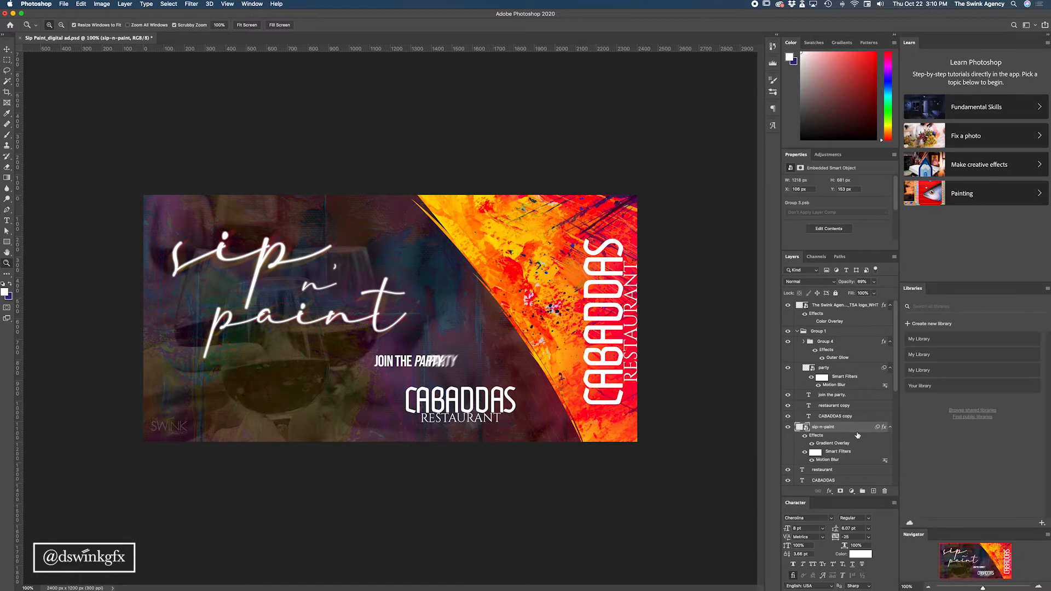
Copy the Gradient Overlay effect from the sip-n-paint smart object to the party smart object and select the party layer.
key(alt)
drag(883, 428, 883, 368)
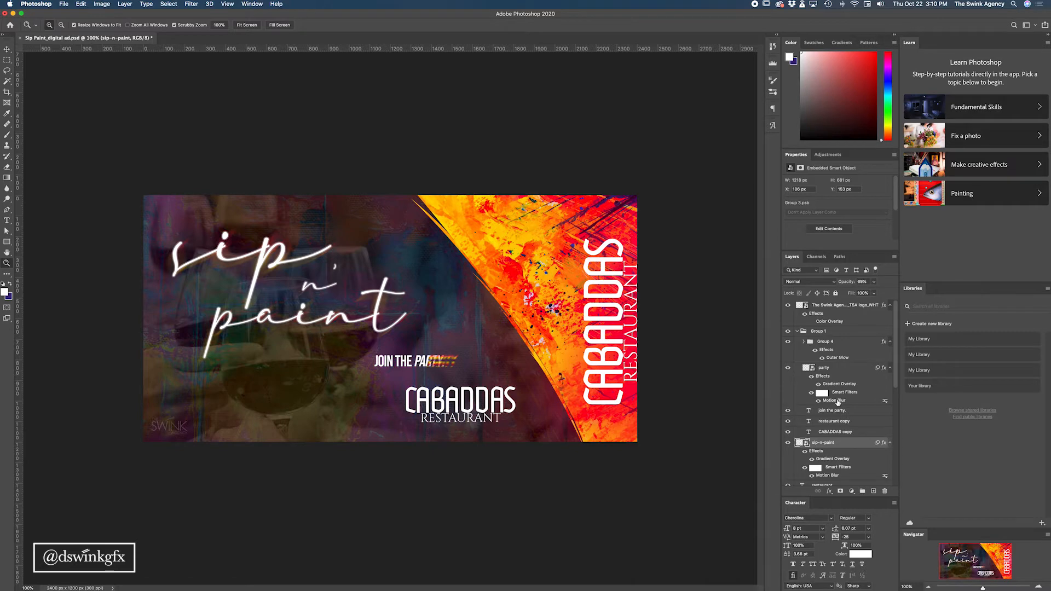
click(879, 373)
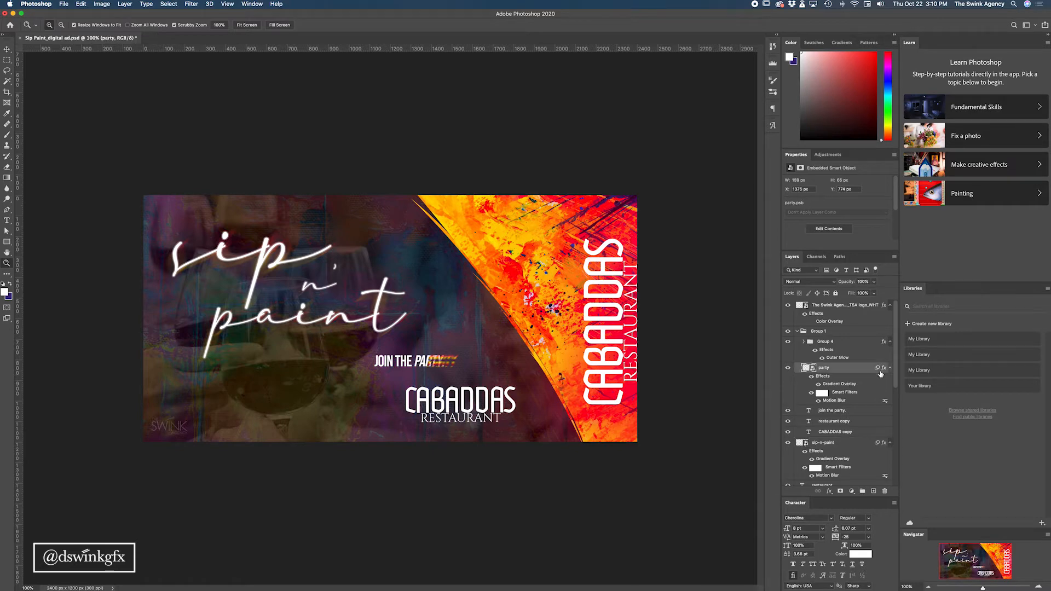
Set the party layer's Gradient Overlay scale to 150% and reposition the gradient so red and yellow cover the word.
double_click(847, 384)
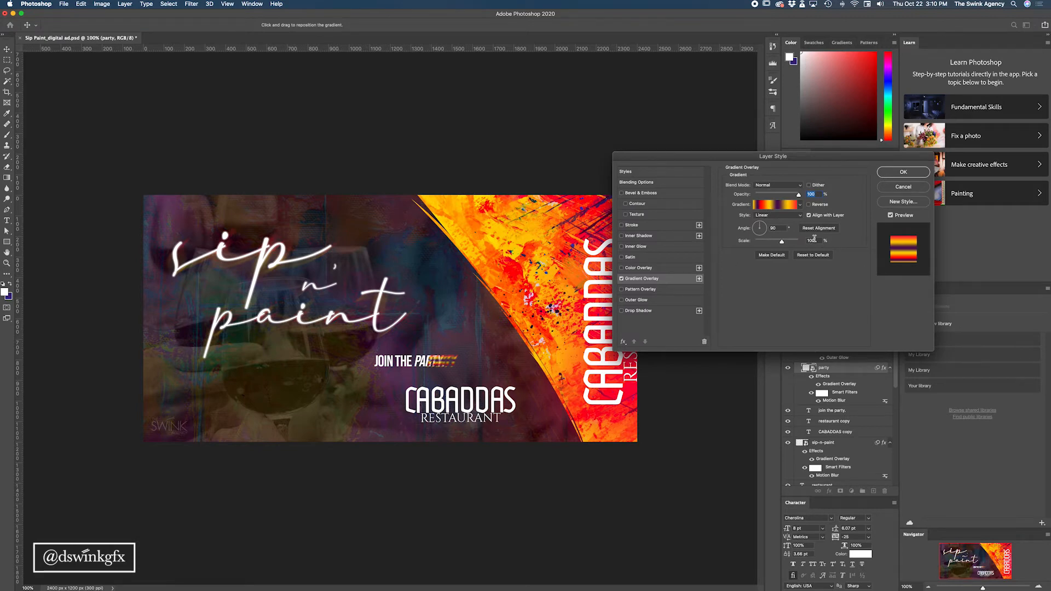
drag(781, 244, 780, 269)
drag(452, 377, 707, 240)
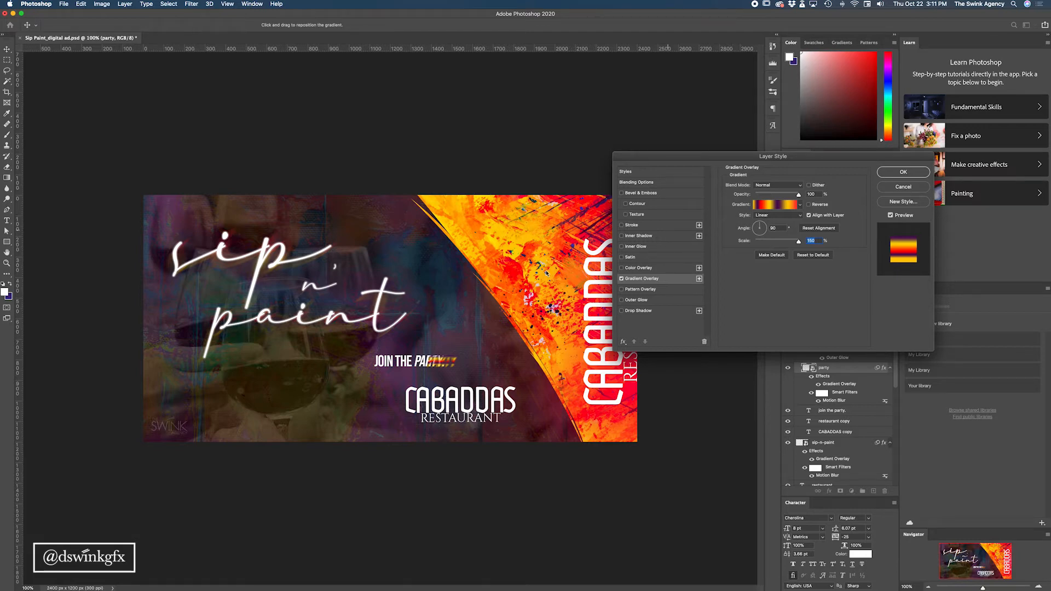
drag(441, 371, 443, 365)
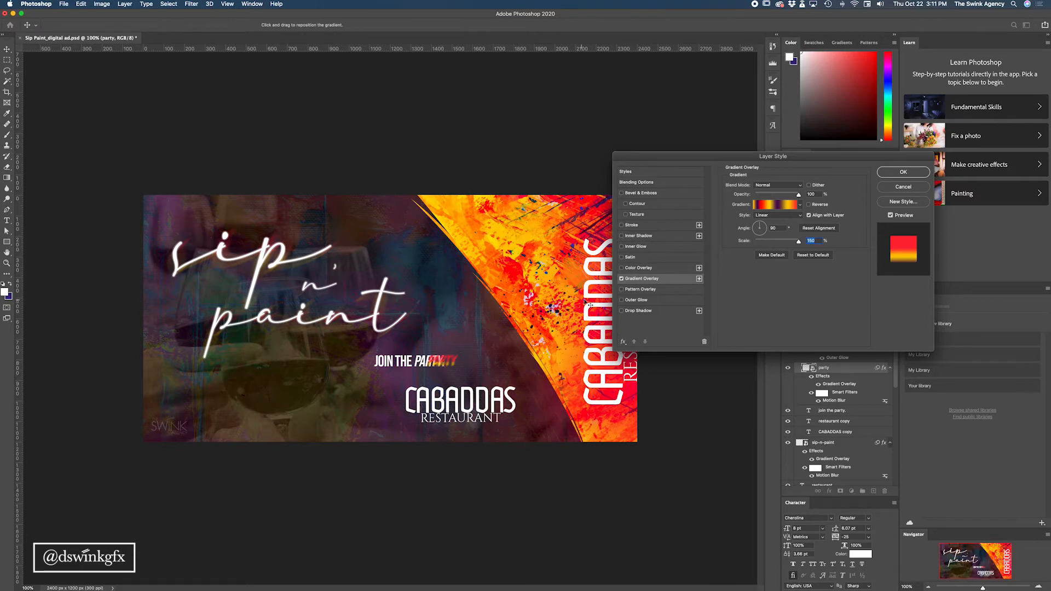
click(887, 177)
key(z)
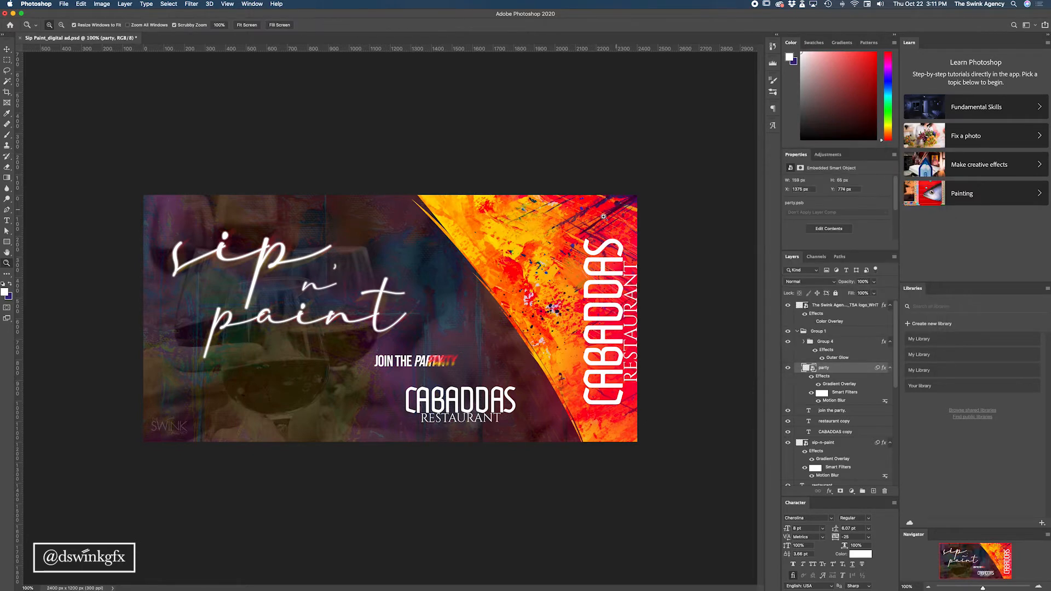
Place the party smart object beneath the tagline text layer and nudge it left to X 1315 px behind the word "PARTY".
drag(805, 371, 805, 416)
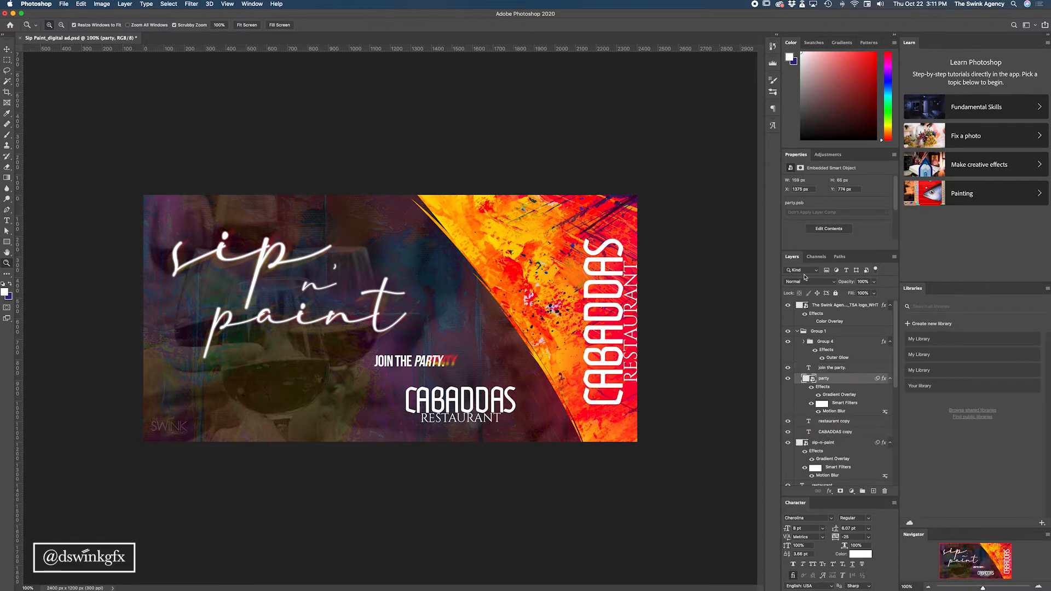
key(v)
key(shift+Left)
key(shift+Left)
key(shift+Left)
key(shift+Left)
key(shift+Left)
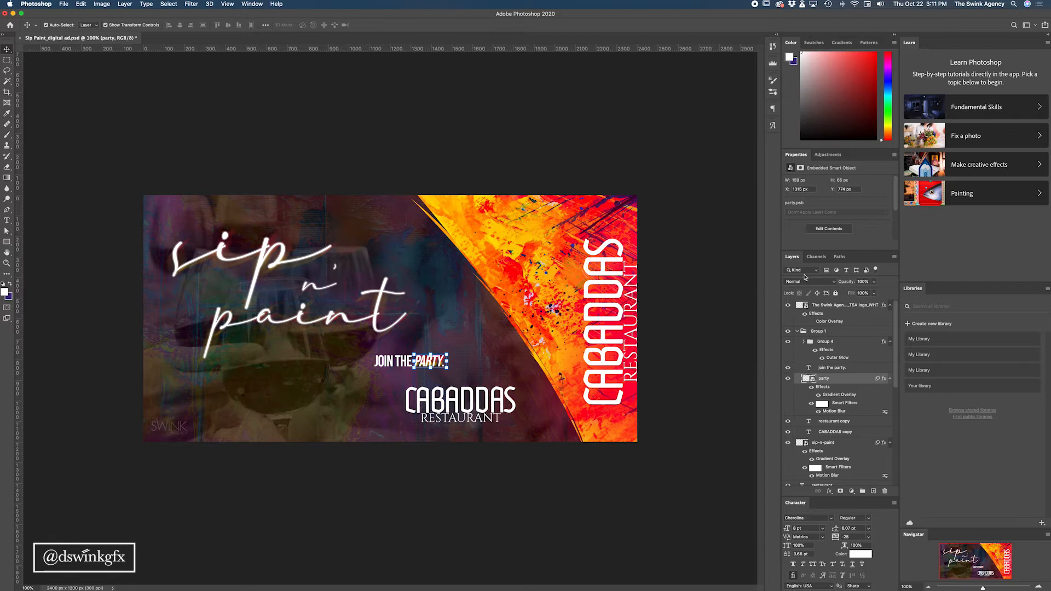
click(517, 142)
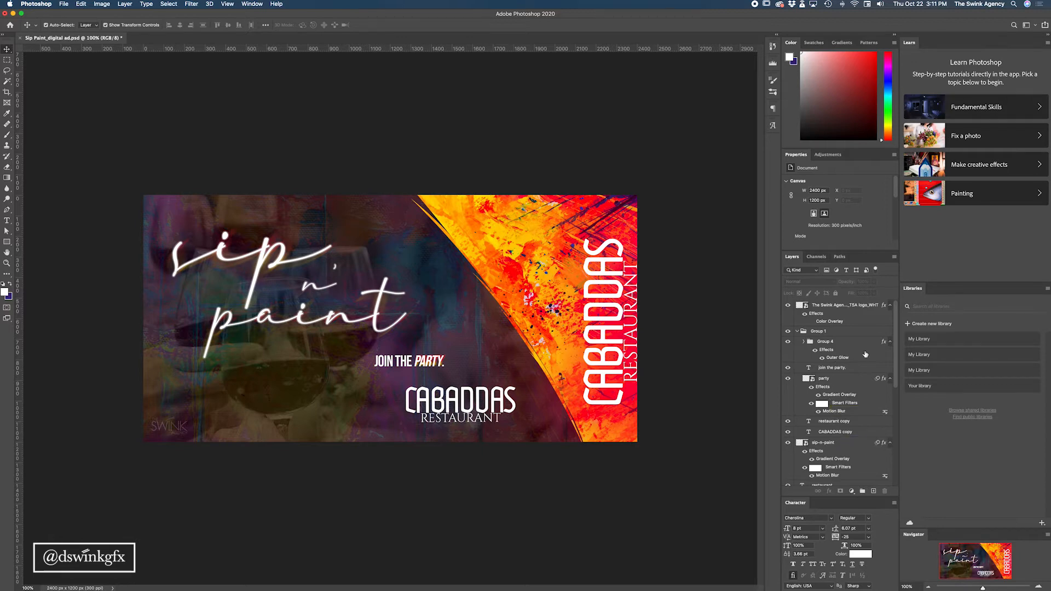
Rename the white title group, Group 4, as "sip paint WHT" and save the document.
click(787, 342)
click(788, 343)
double_click(824, 342)
text(sip paint WHT)
key(Return)
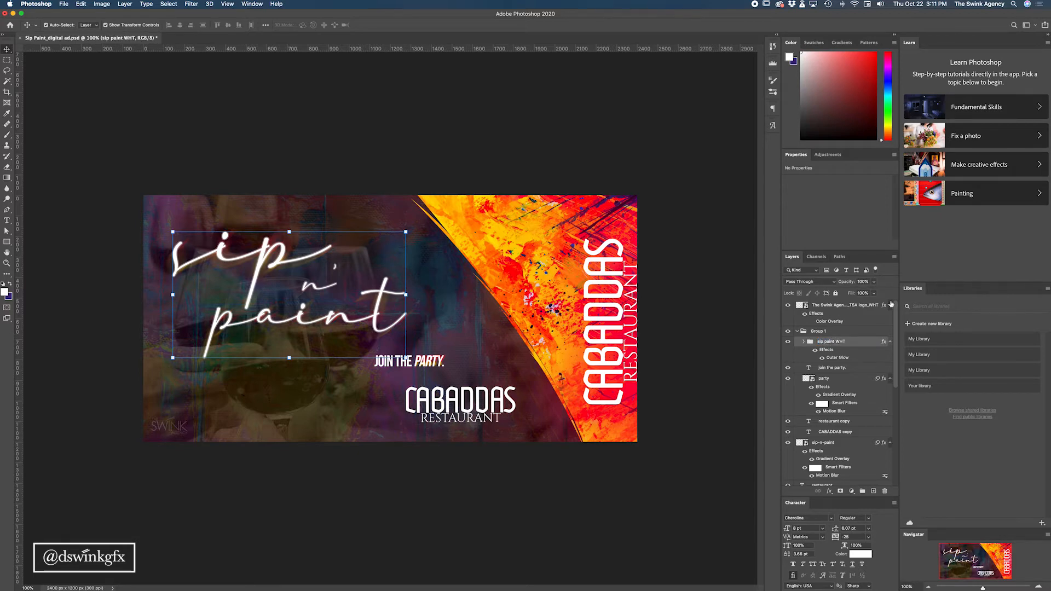
key(super+s)
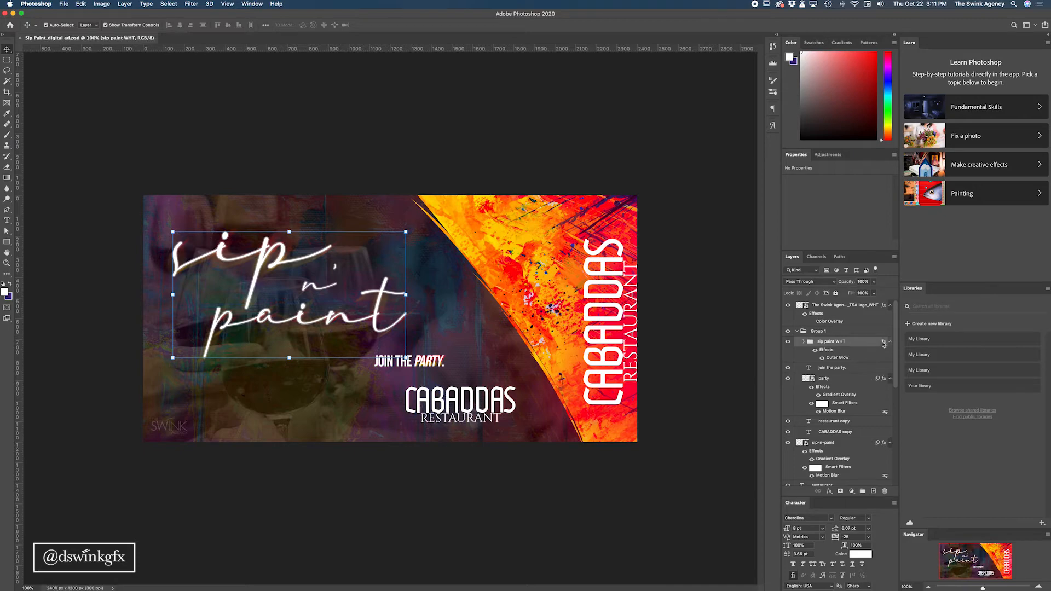
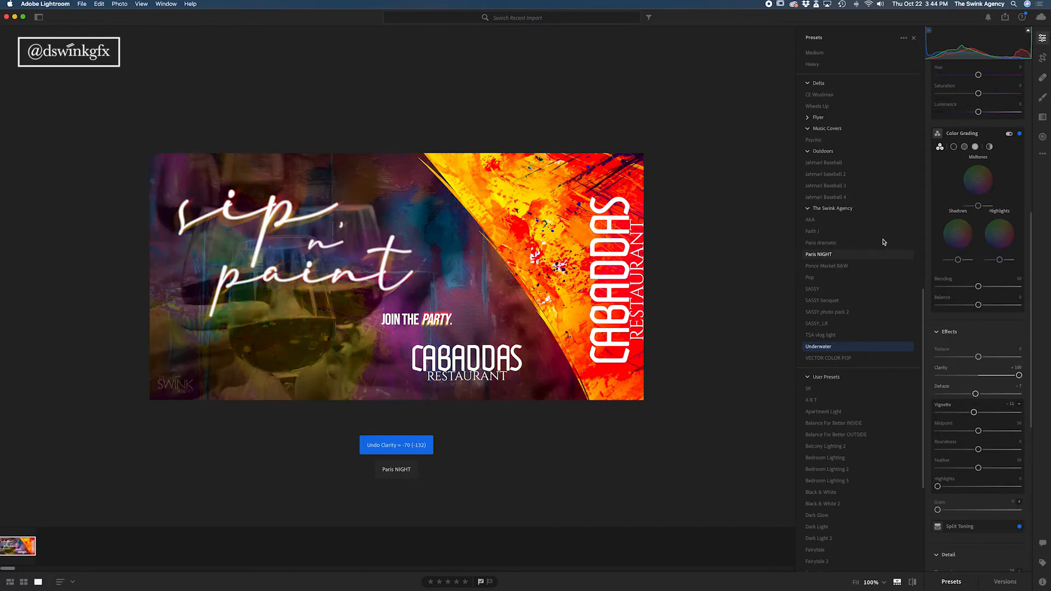
In Lightroom, try the TSA vlog light preset on the ad image, and apply the Underwater preset.
scroll(838, 243, up, 5)
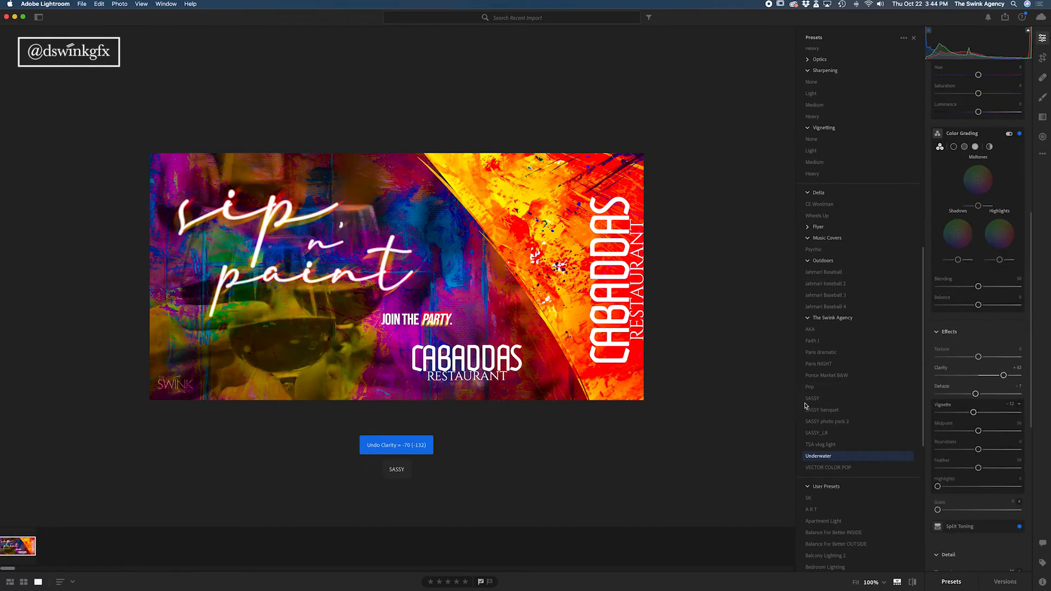
click(821, 446)
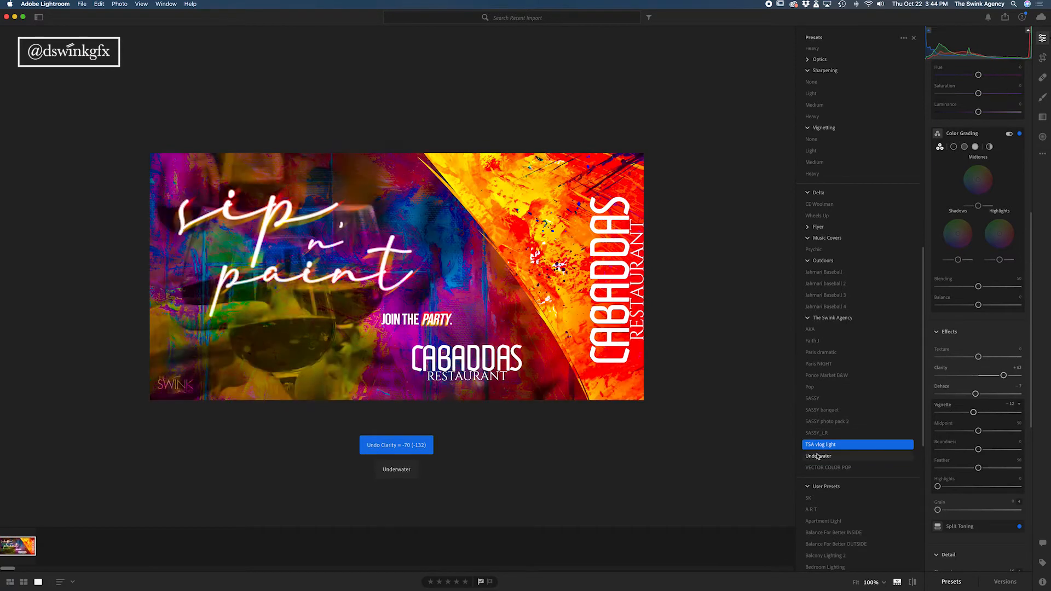
click(816, 456)
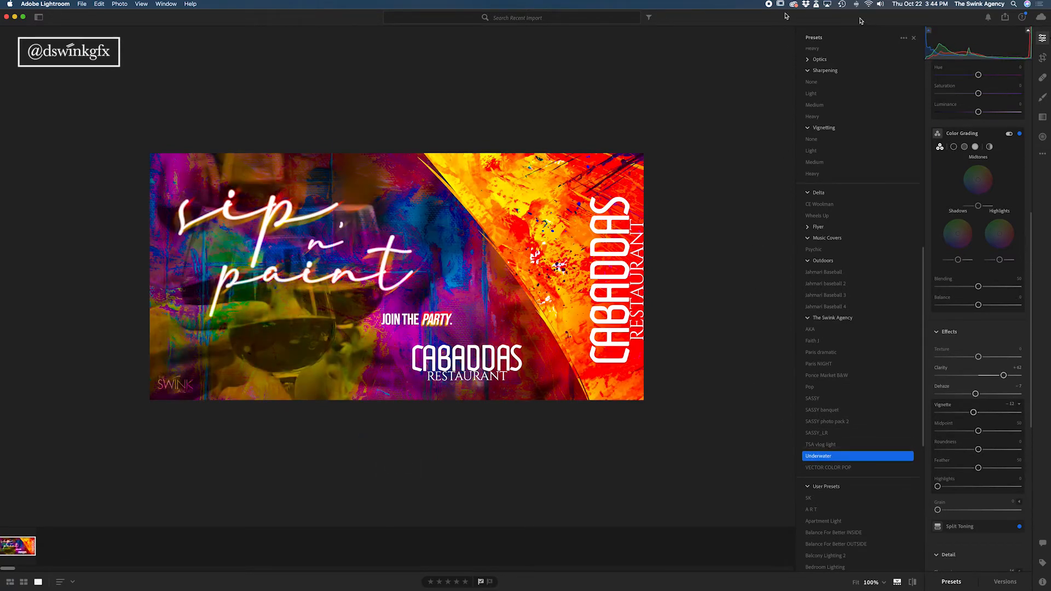
Export the ad image with the Underwater preset to the Desktop folder.
click(1005, 18)
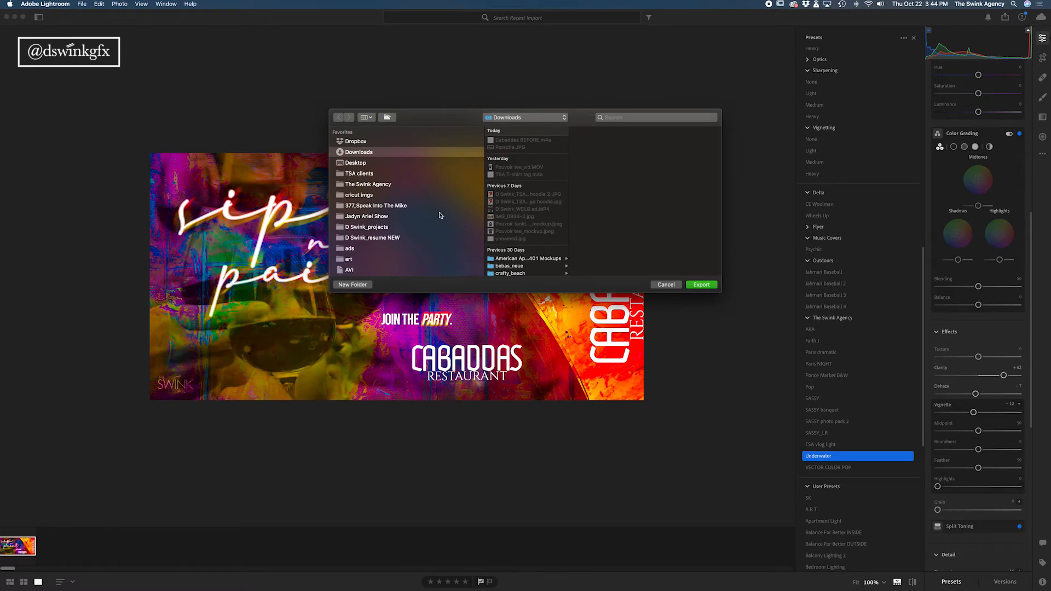
click(355, 163)
click(700, 285)
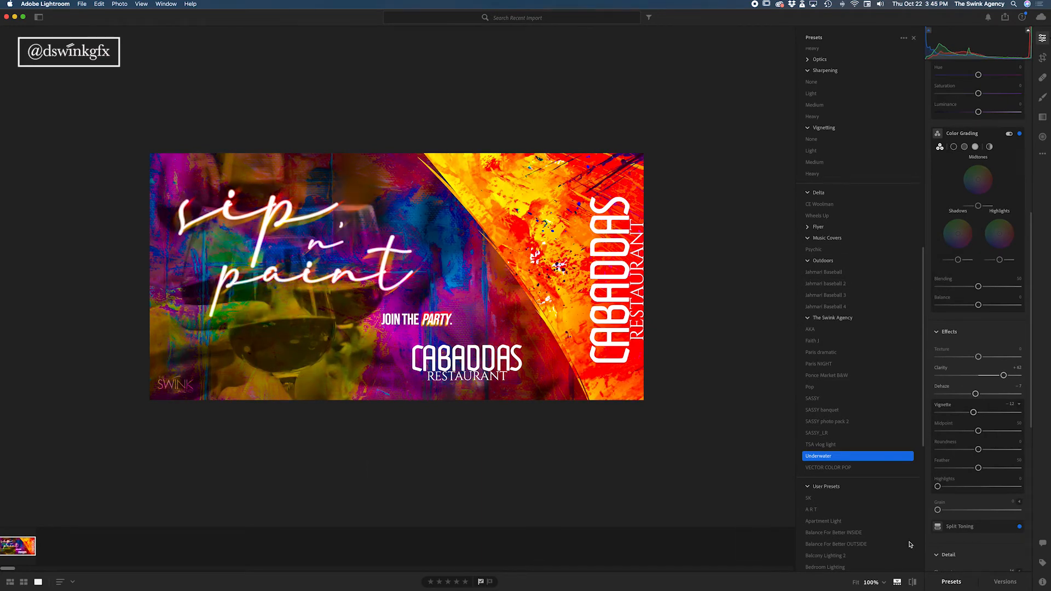
Compare the edited ad image with the original twice and glance through the preset list.
click(912, 583)
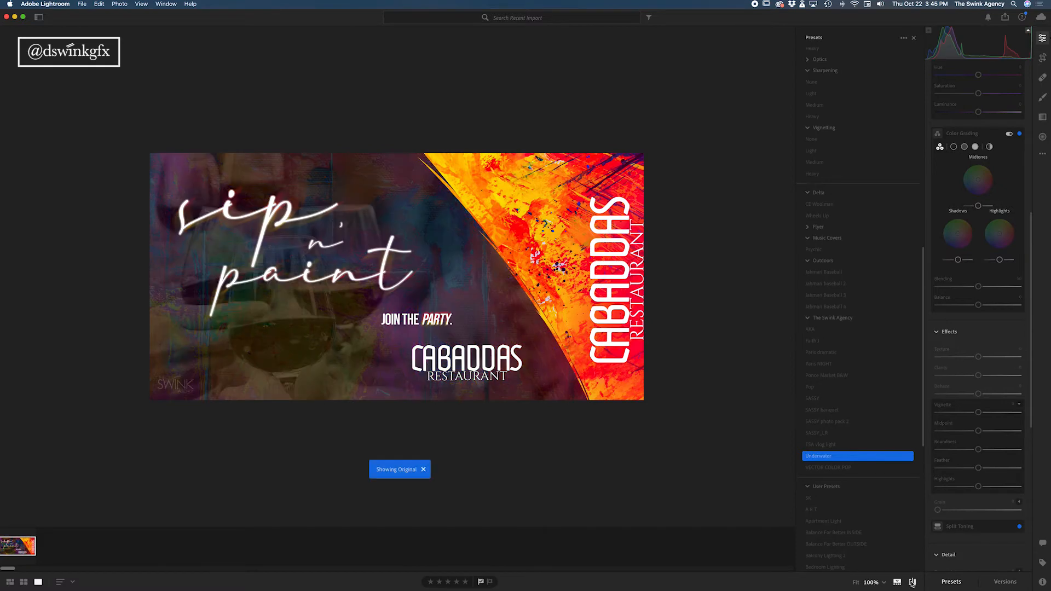
click(912, 583)
scroll(887, 220, up, 5)
scroll(887, 219, up, 10)
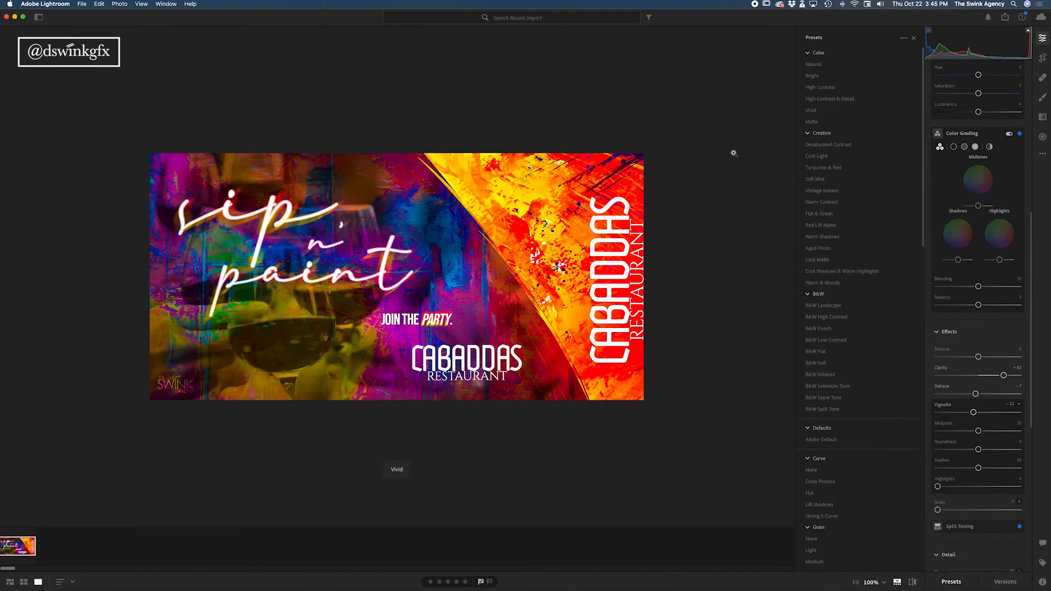
click(912, 584)
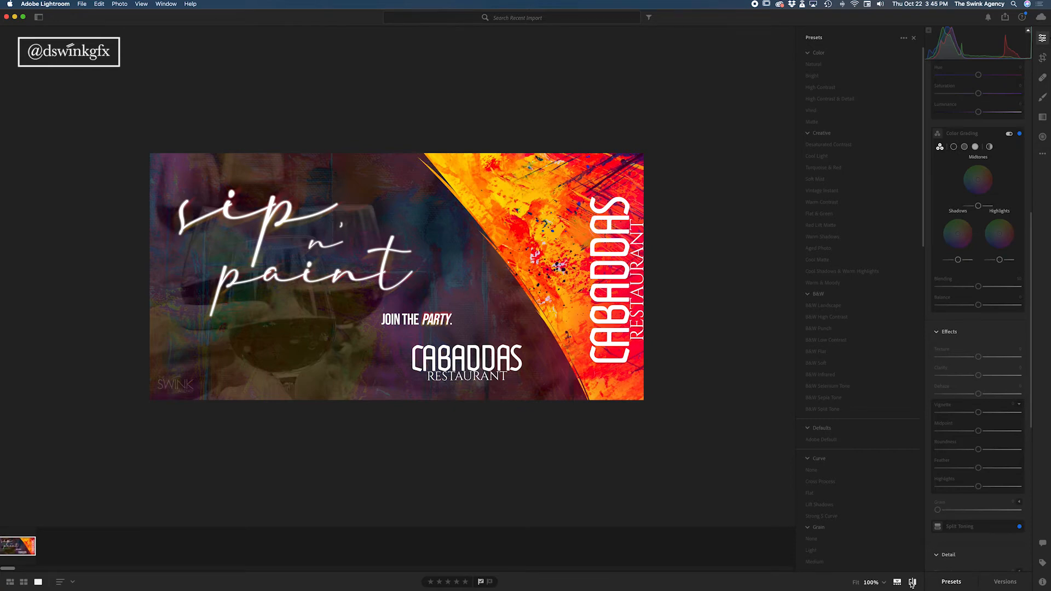
click(912, 583)
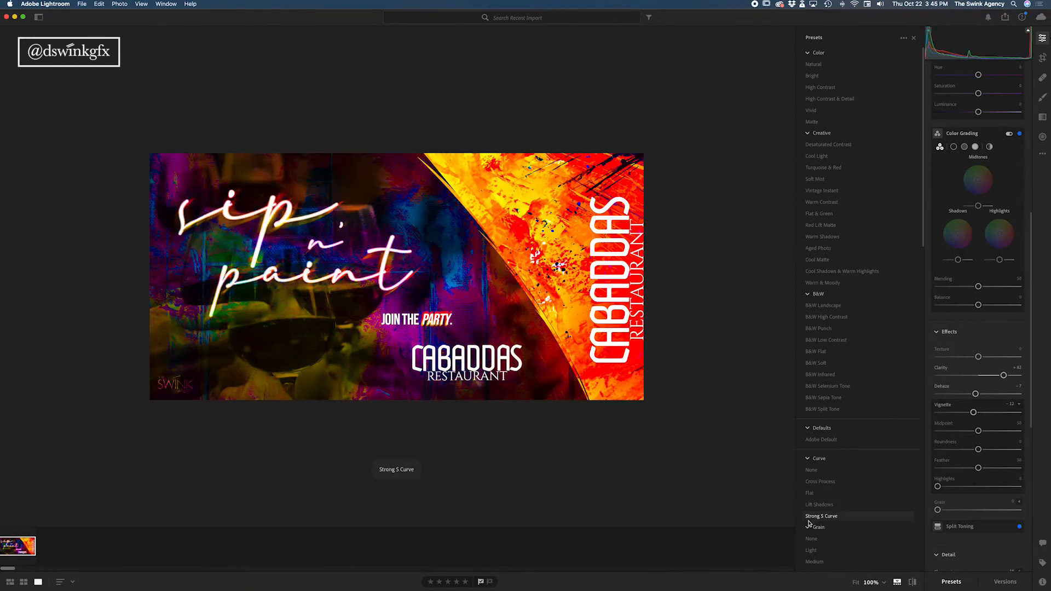
Browse the preset groups and apply the SASSY banquet preset from The Swink Agency group to the ad image.
scroll(809, 520, down, 2)
scroll(809, 522, down, 7)
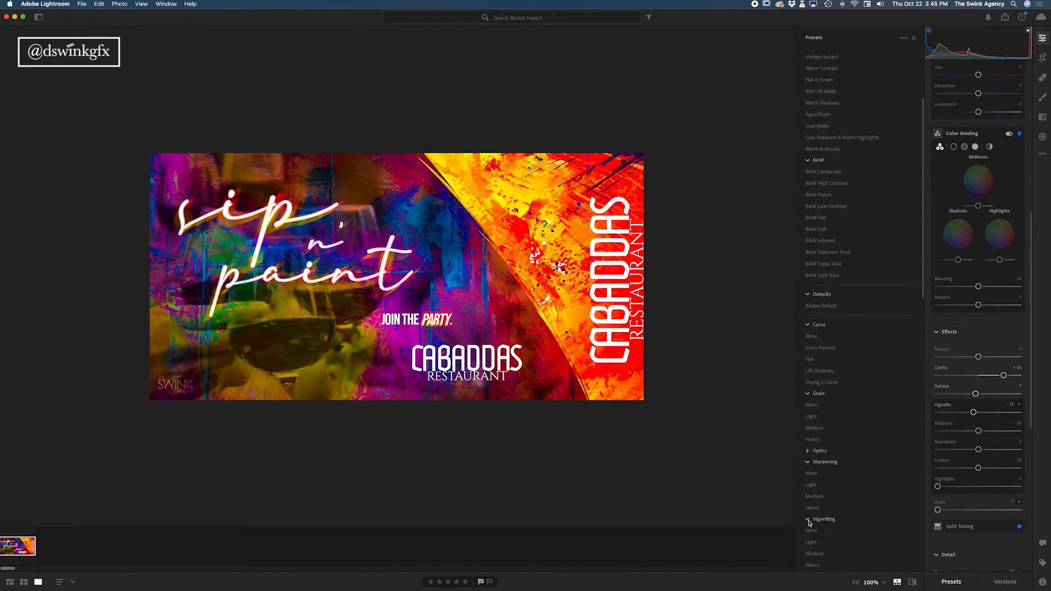
scroll(817, 498, down, 4)
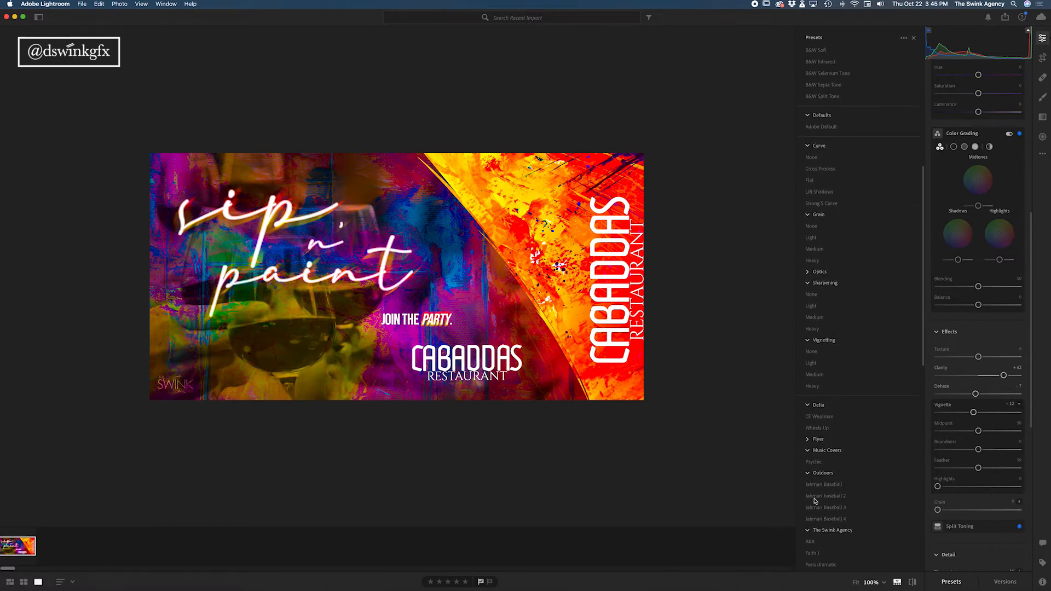
scroll(821, 478, down, 4)
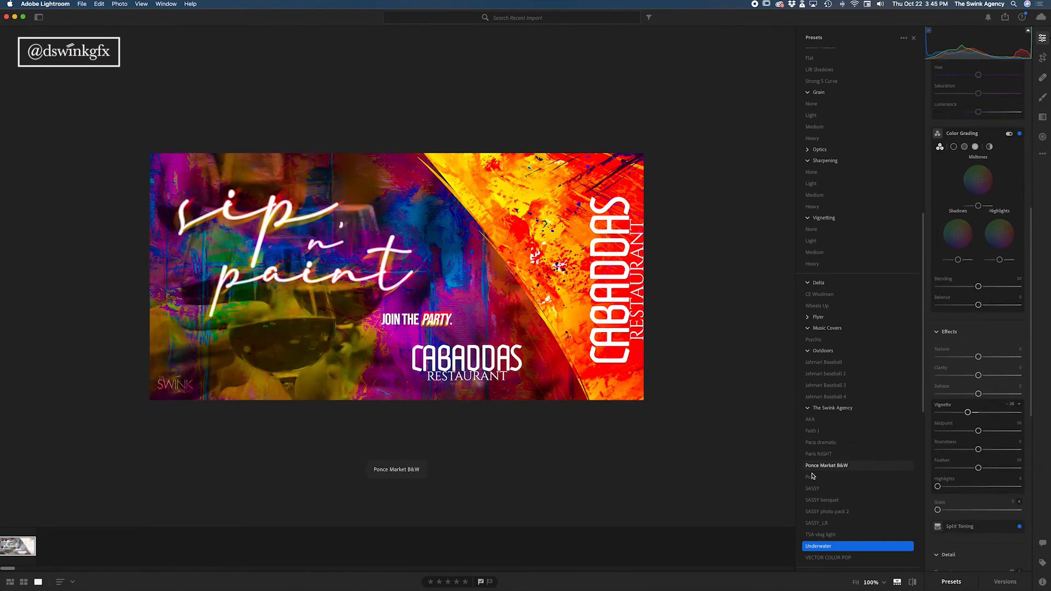
click(810, 500)
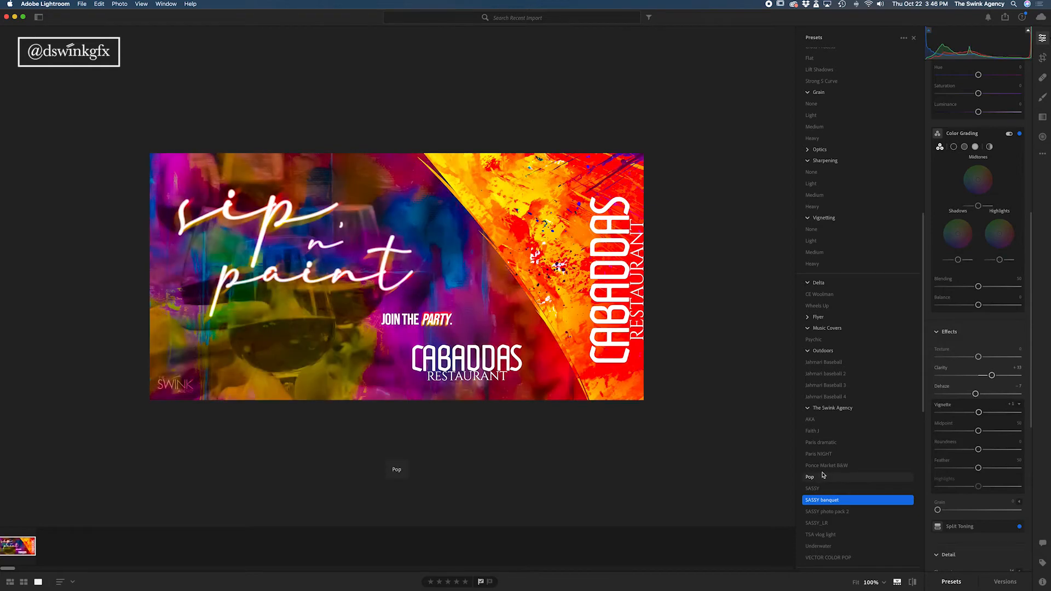
scroll(810, 501, down, 2)
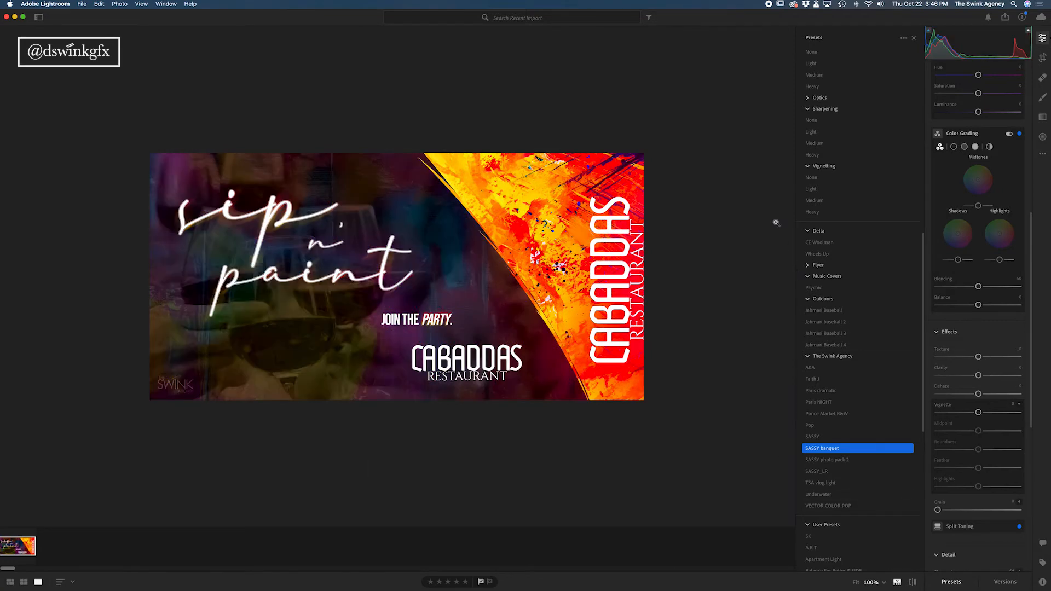
Preview the built-in presets, look at the options for creating, managing and importing presets, and close the preset list.
scroll(841, 133, up, 15)
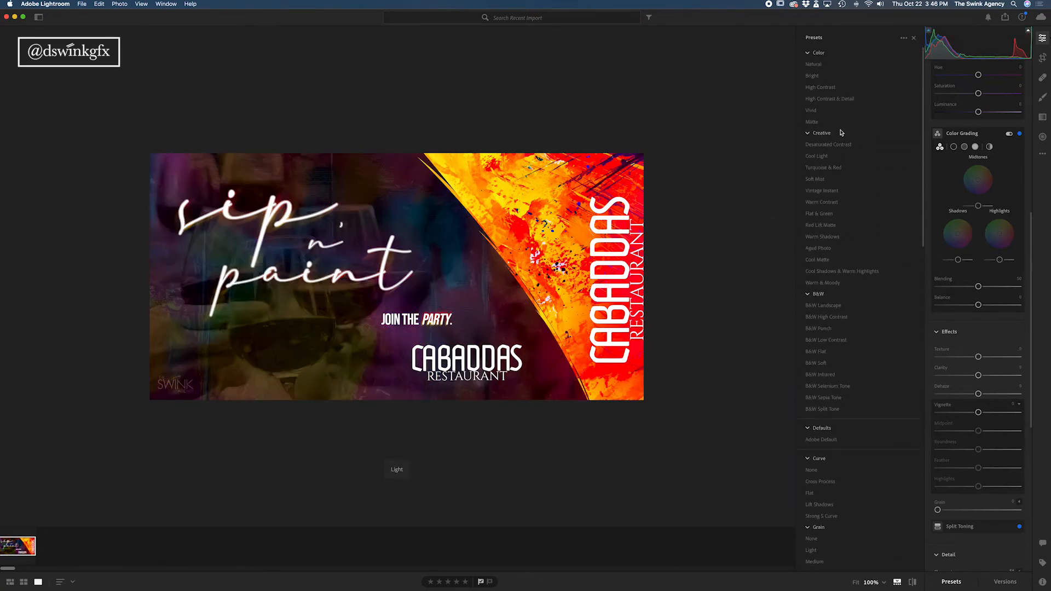
click(841, 271)
click(905, 38)
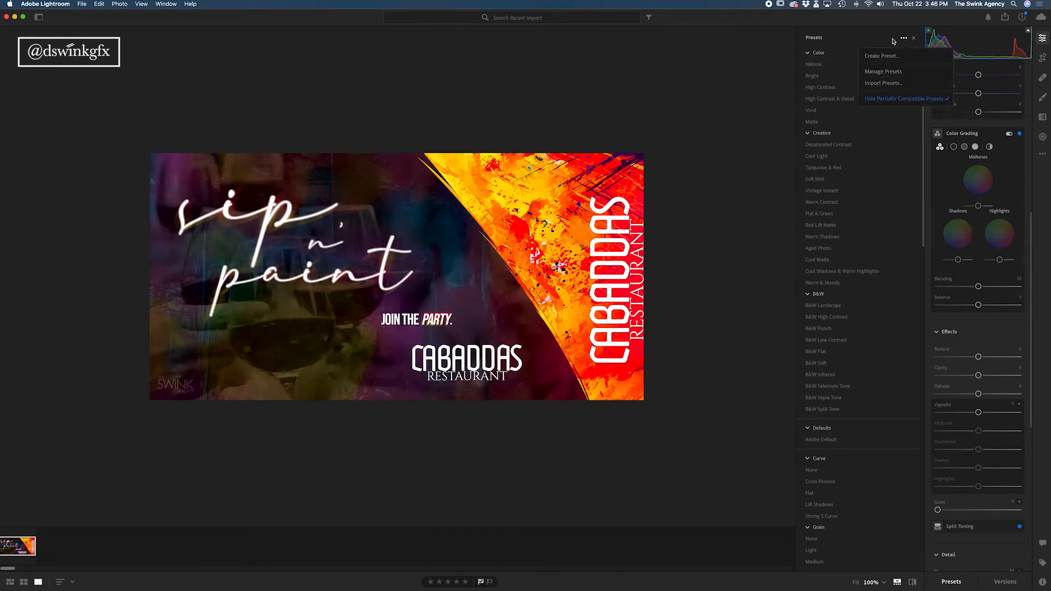
click(895, 218)
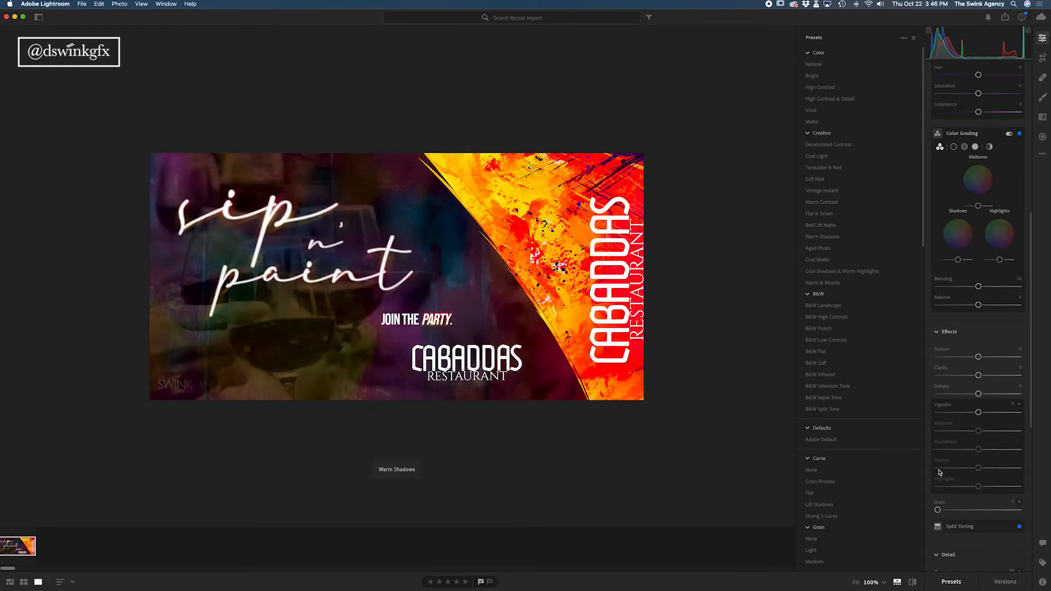
click(943, 583)
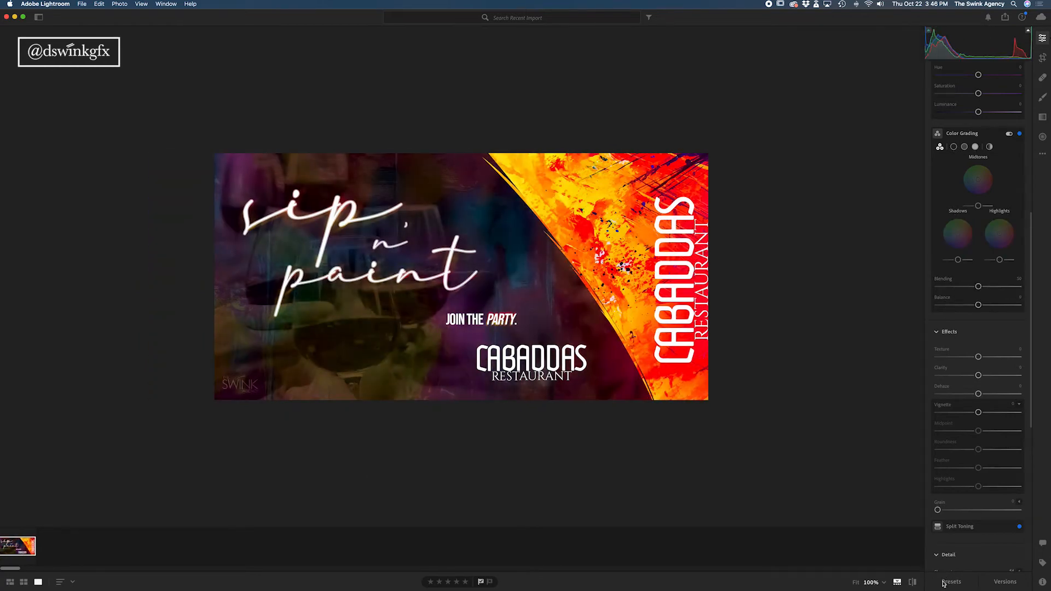
Look over the export and share options, inspect the ad image enlarged to fit, and view the color adjustments.
click(1007, 19)
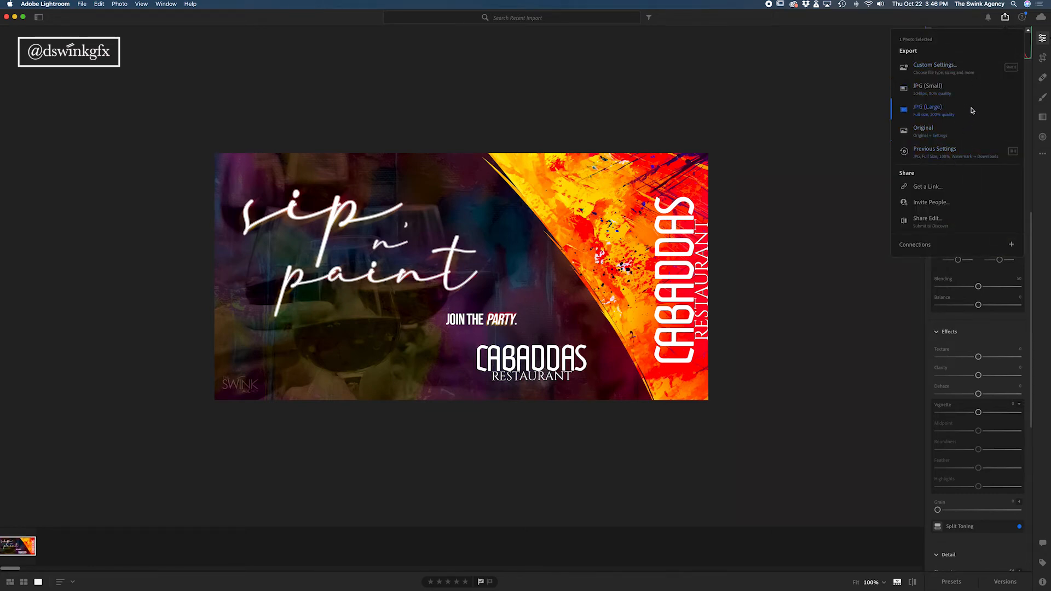
click(846, 195)
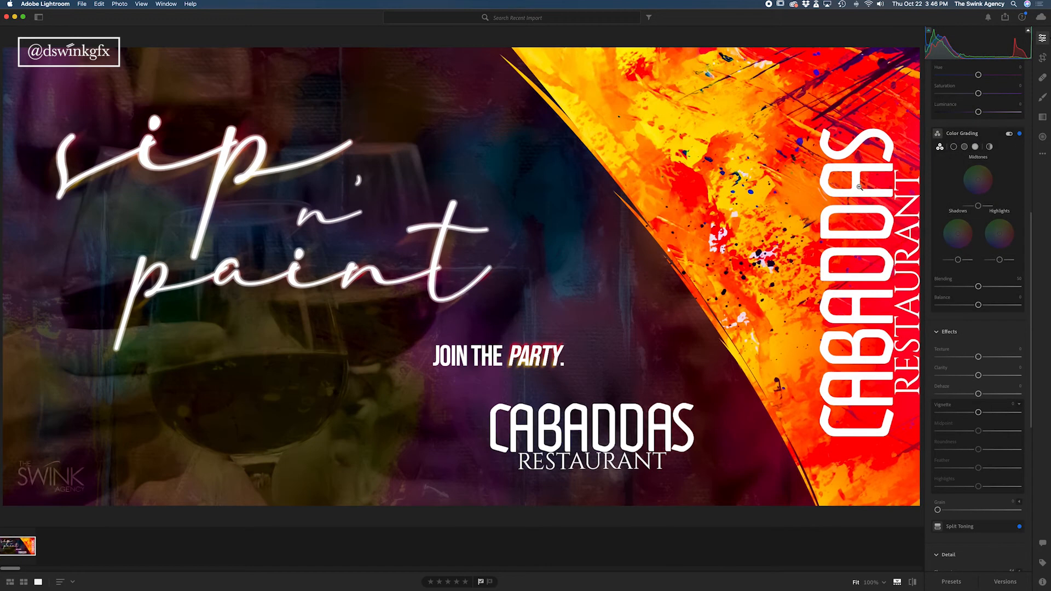
click(806, 239)
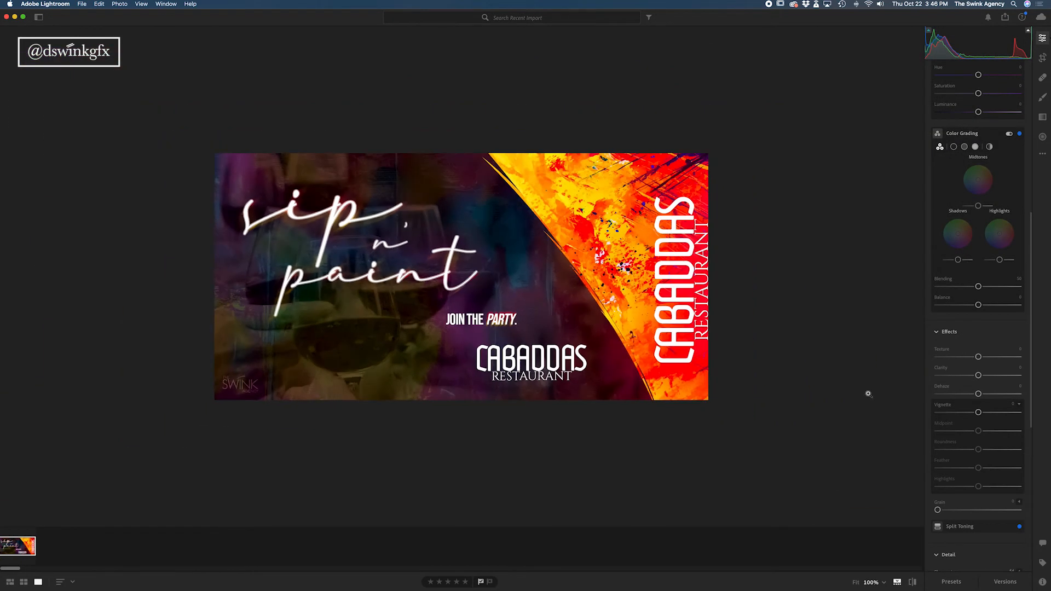
scroll(933, 470, down, 1)
scroll(932, 458, up, 5)
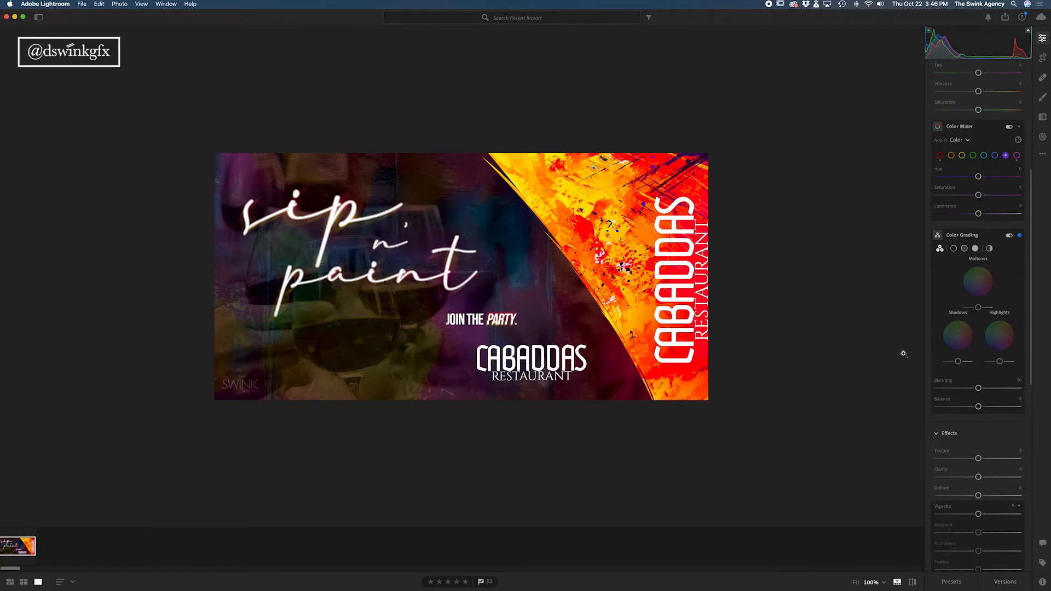
Inspect the ad image fitted to the view and at 100%, and compare it with the original.
click(864, 234)
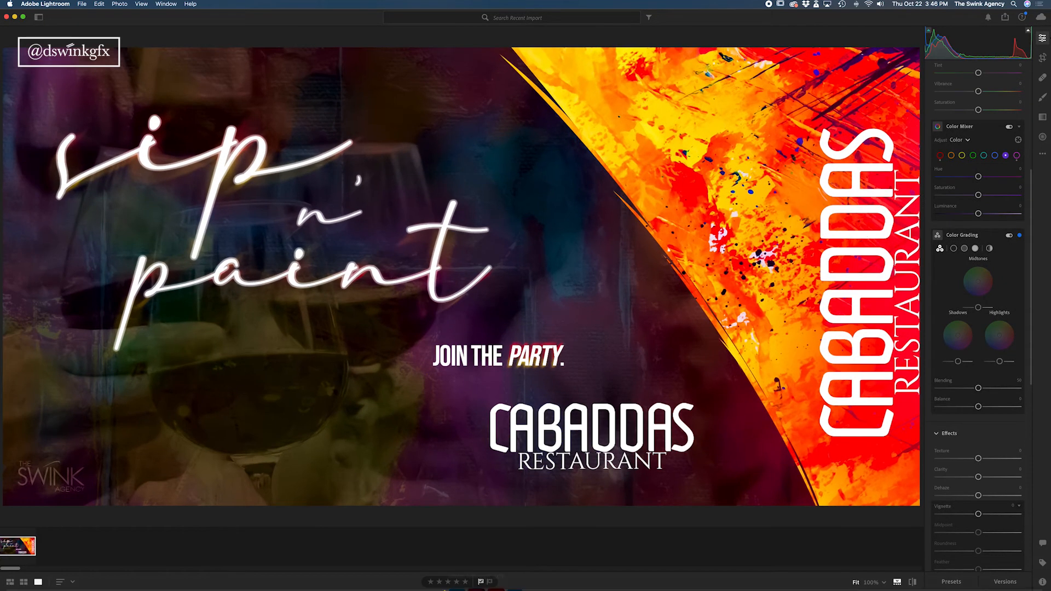
click(526, 474)
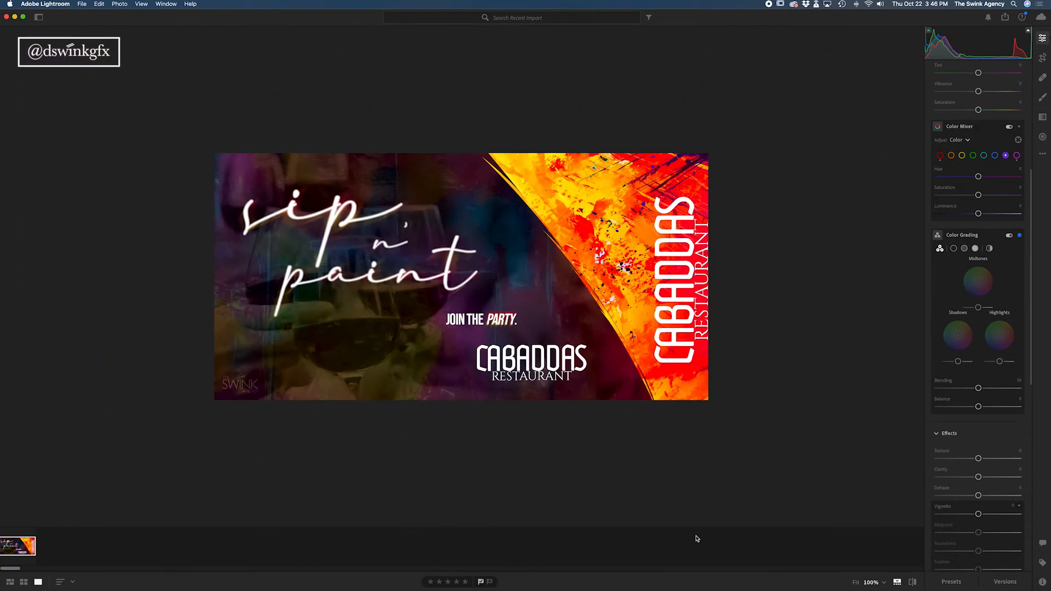
click(913, 582)
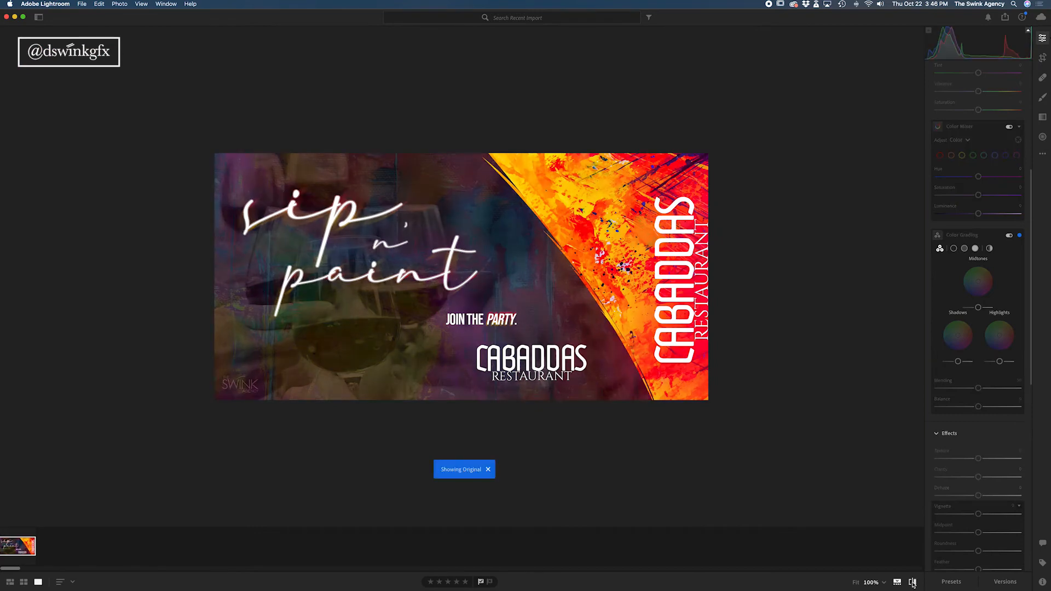
click(912, 583)
Reset the ad image's edits to the state it was opened in and check it enlarged and at 100%.
click(1042, 154)
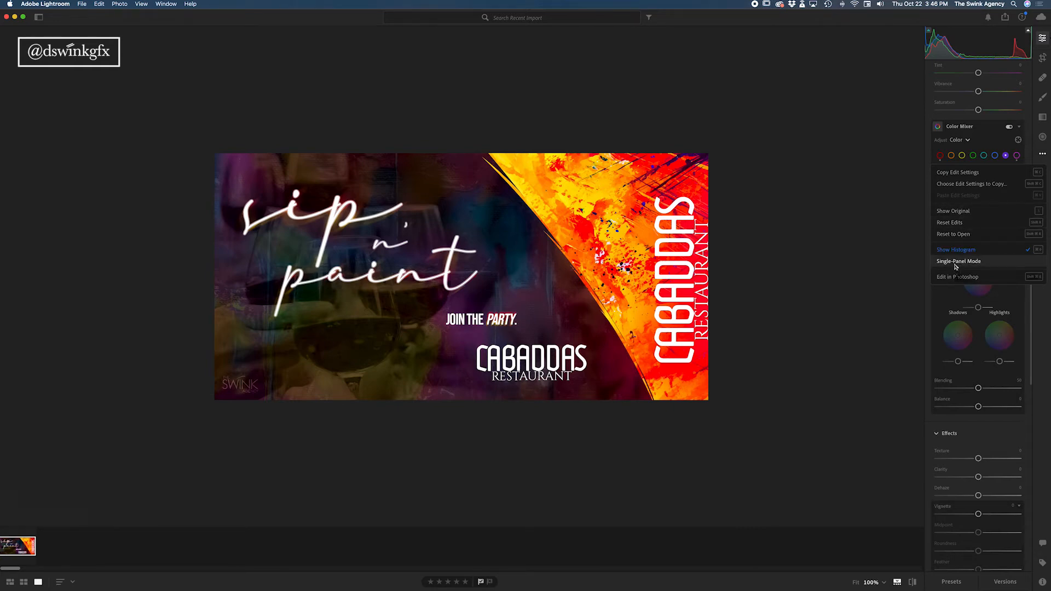
click(951, 234)
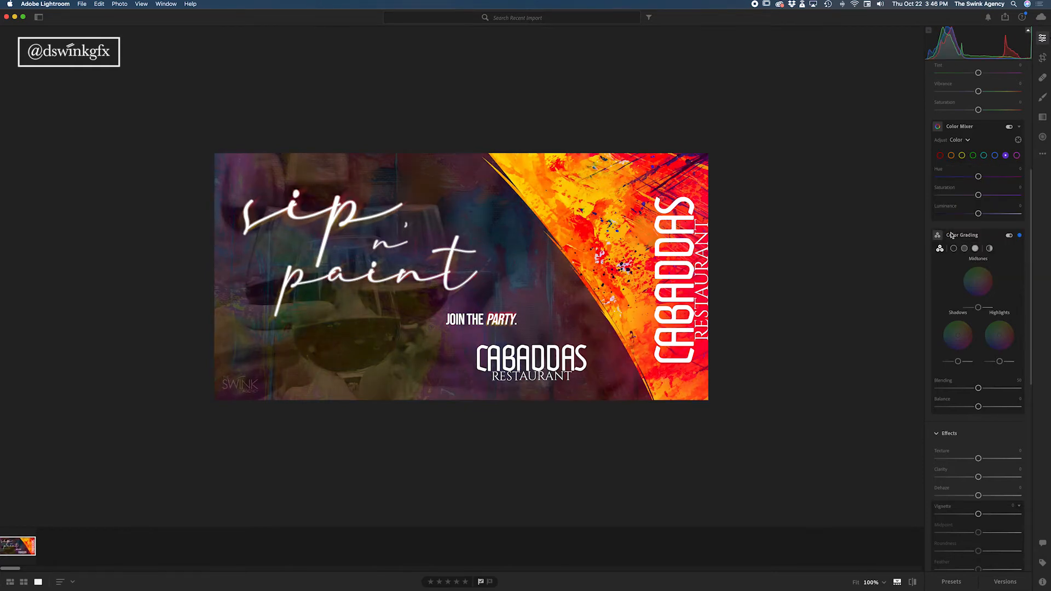
click(836, 405)
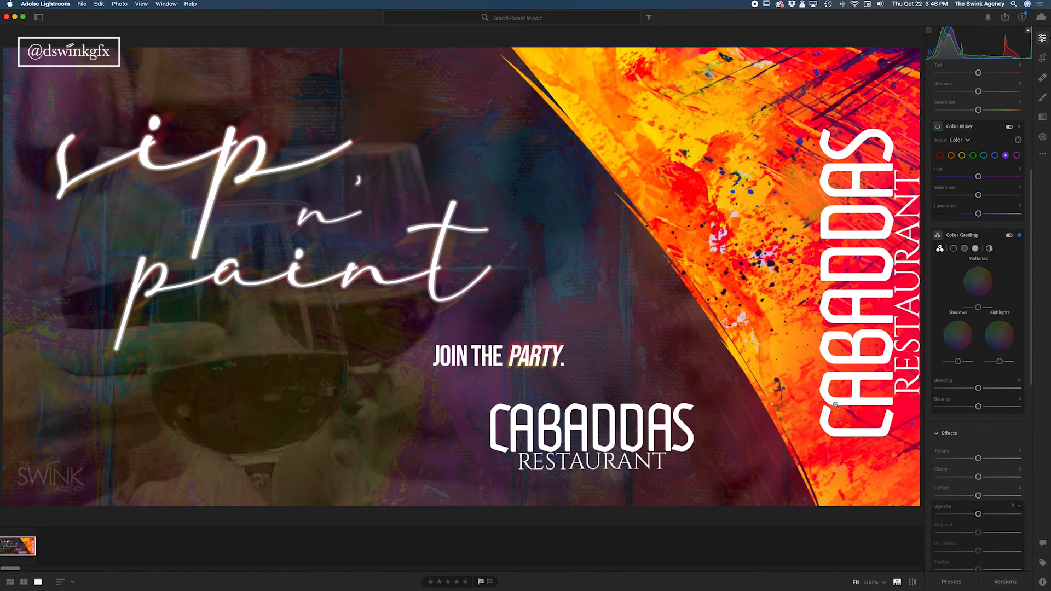
click(784, 388)
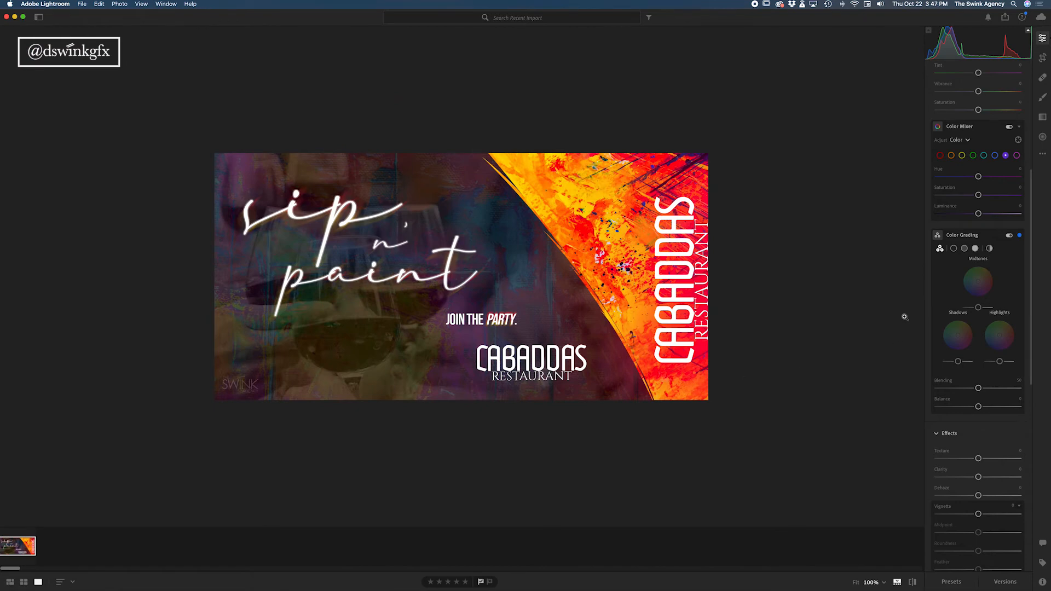
Set the ad image's overall color Saturation to +31.
scroll(980, 192, up, 10)
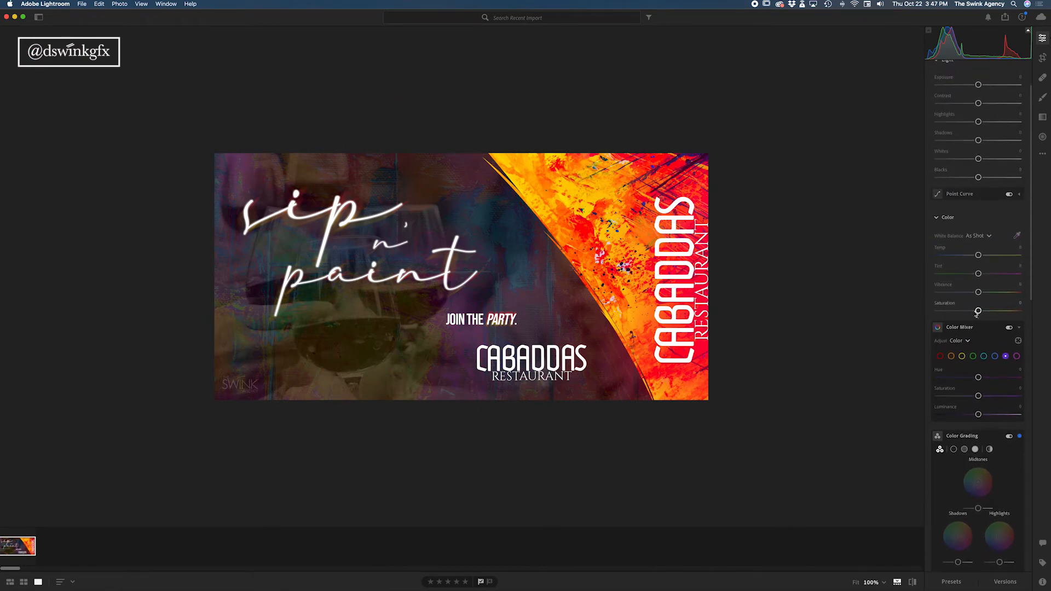
drag(978, 311, 993, 317)
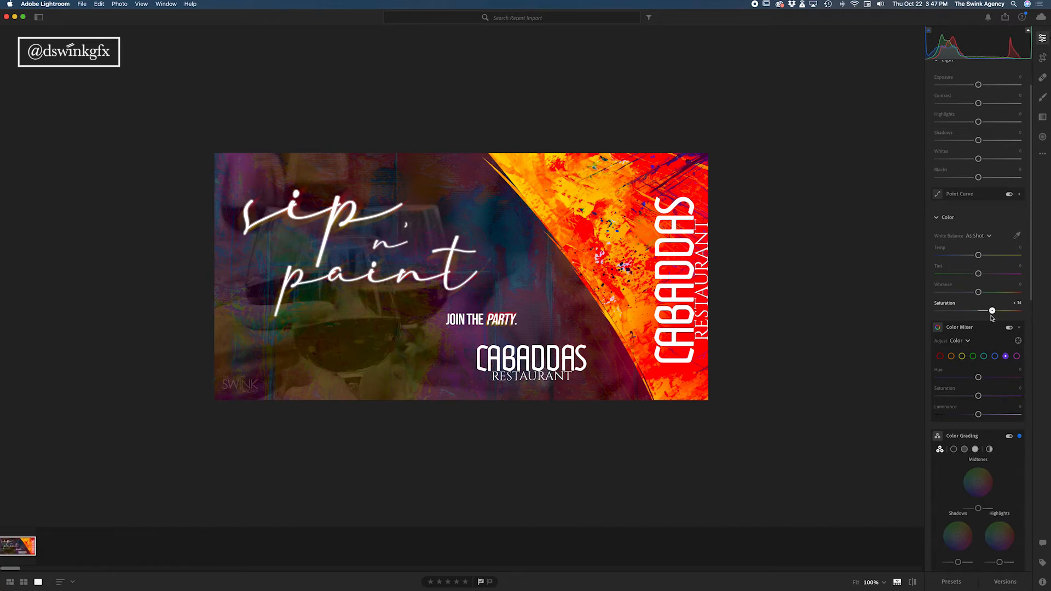
drag(989, 315, 991, 316)
Set the purple Hue to +22 in the Color Mixer, raise the purple Saturation and fine-tune its Luminance.
mouse_move(979, 398)
mouse_down()
mouse_move(995, 402)
mouse_move(984, 379)
mouse_up()
drag(988, 382, 974, 415)
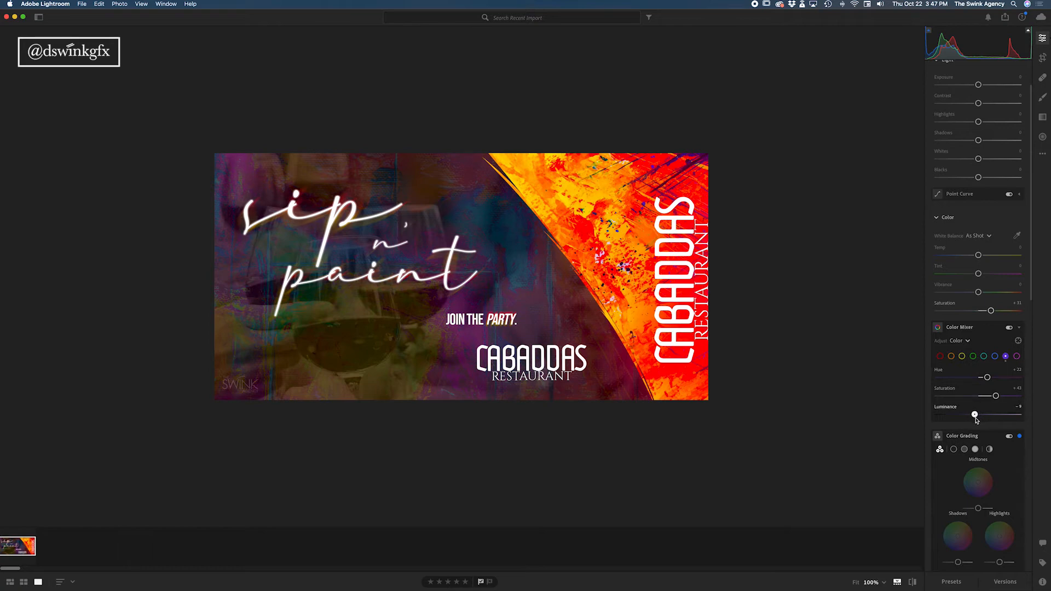
drag(986, 421, 988, 421)
Raise the Saturation and Luminance of the blues in the Color Mixer and slightly adjust their Hue.
click(995, 357)
drag(979, 396, 992, 396)
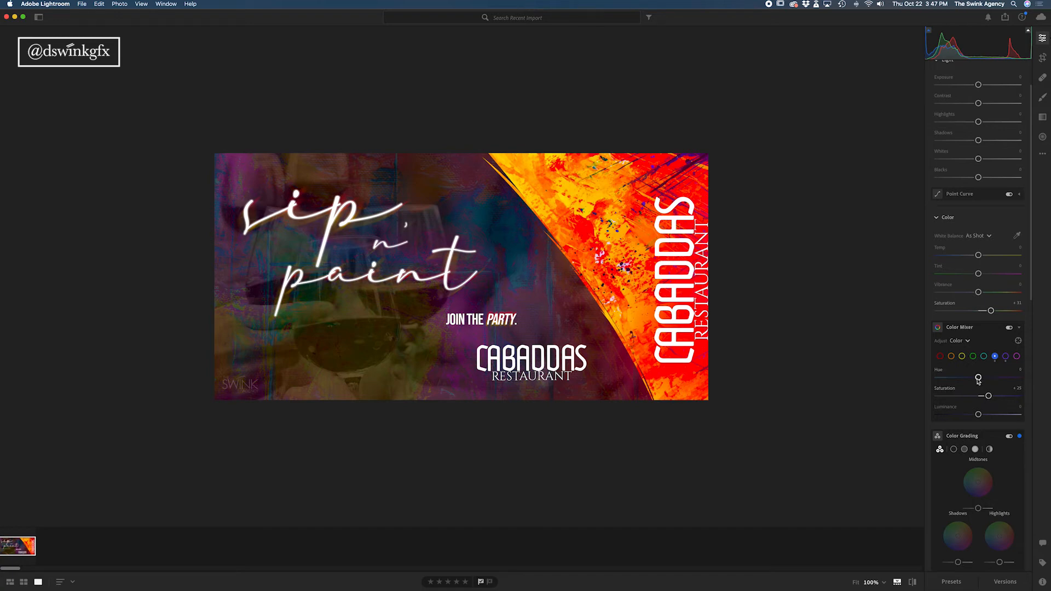
drag(978, 378, 980, 381)
drag(979, 416, 988, 417)
drag(987, 415, 990, 417)
drag(989, 416, 990, 417)
Raise the yellow Saturation in the Color Mixer, and set the red Saturation to +17 with a slight positive Hue shift.
click(940, 357)
click(962, 356)
mouse_move(978, 397)
mouse_down()
mouse_move(1013, 402)
mouse_move(986, 405)
mouse_up()
click(940, 356)
mouse_move(978, 395)
mouse_down()
mouse_move(987, 401)
mouse_move(983, 381)
mouse_up()
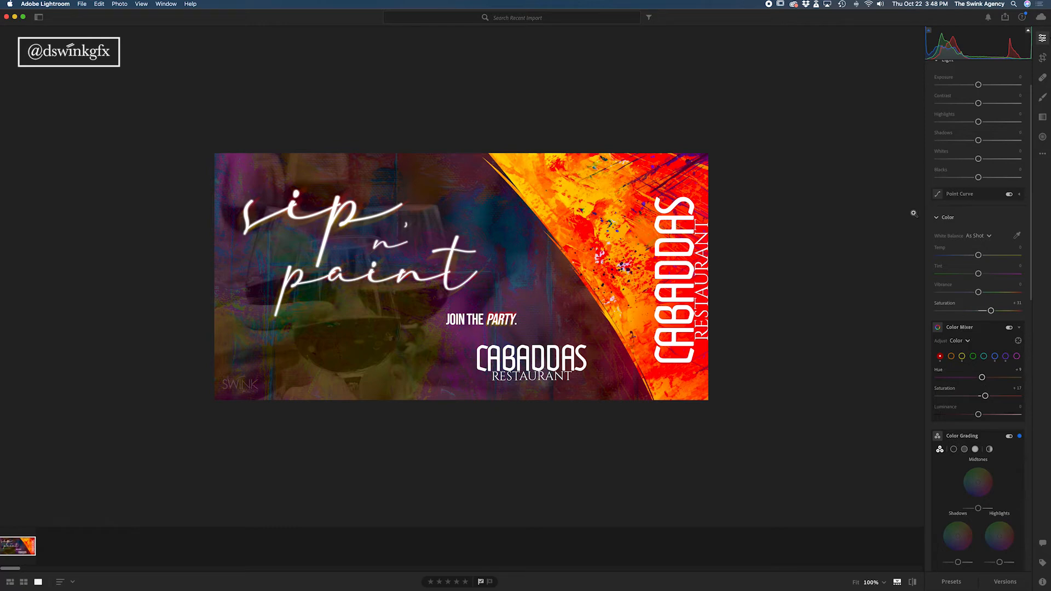
Tune the light by raising Exposure slightly and setting Contrast to +28, Whites to +13 and Blacks to −9.
drag(978, 178, 968, 179)
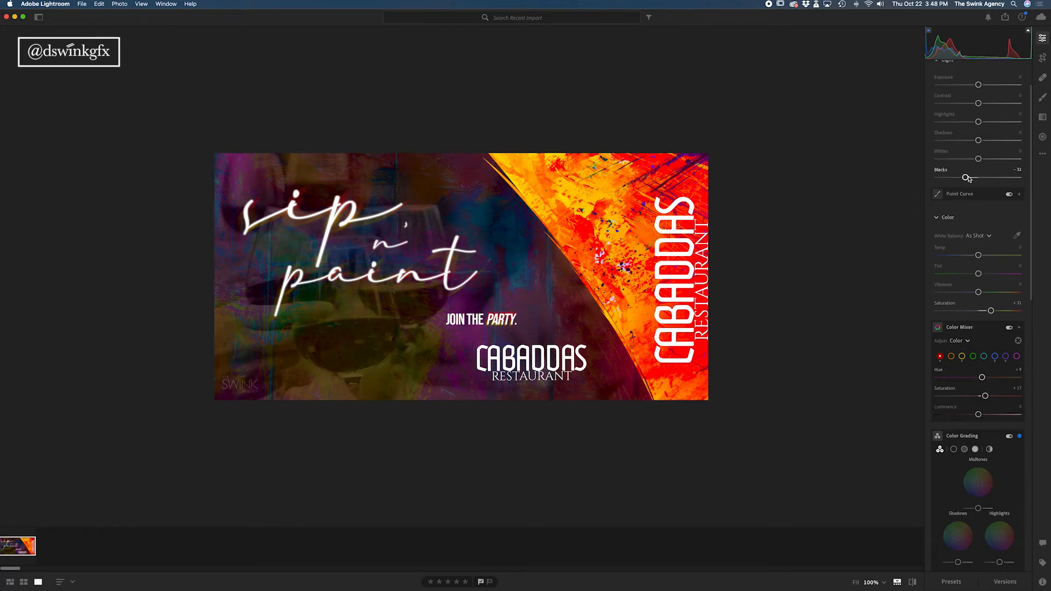
key(super+z)
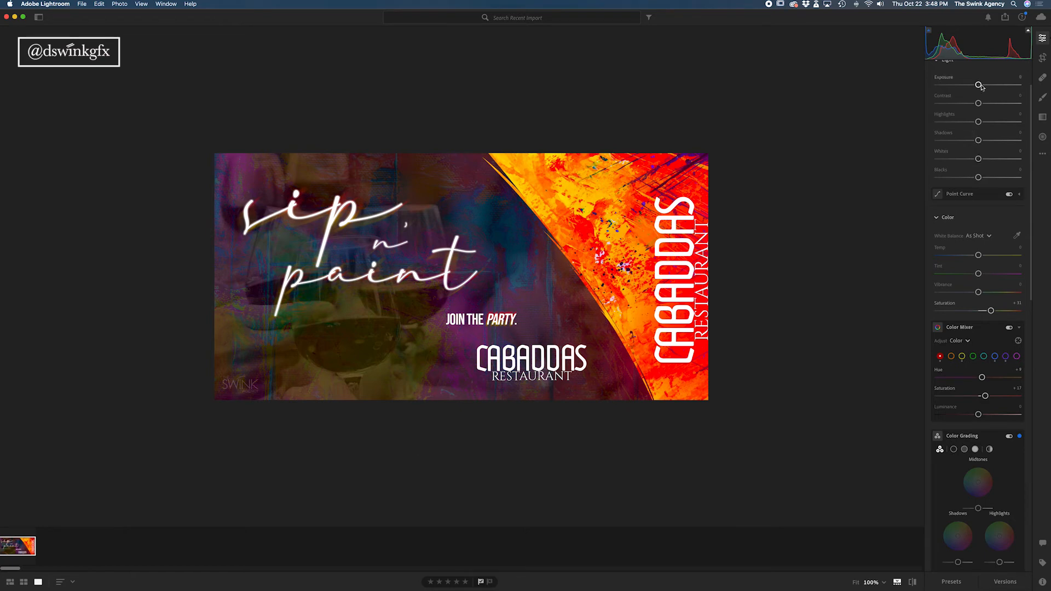
drag(978, 86, 980, 88)
drag(979, 87, 989, 109)
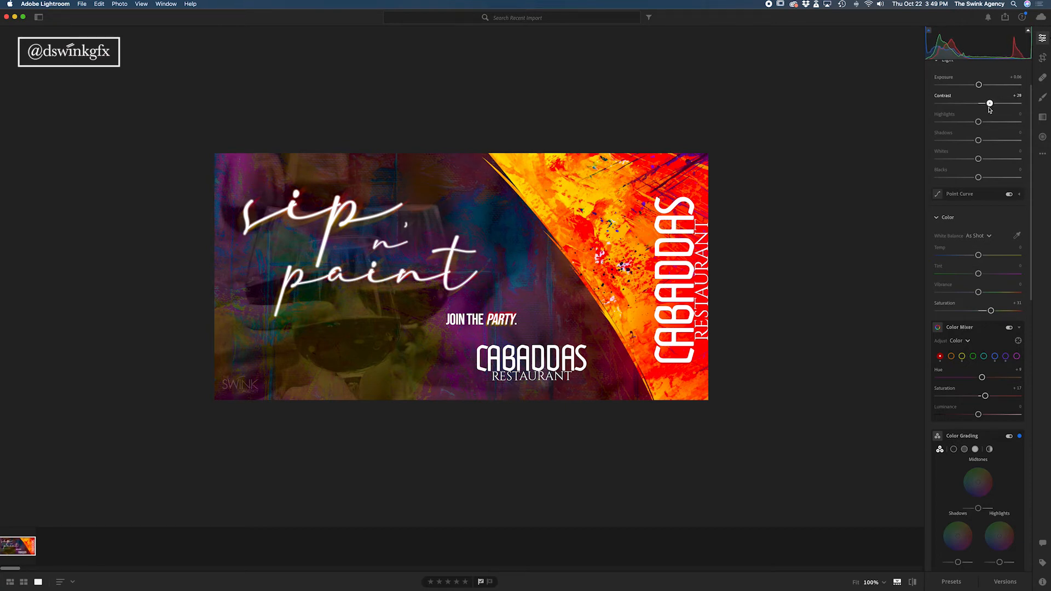
drag(989, 109, 989, 109)
mouse_move(979, 159)
mouse_down()
mouse_move(994, 164)
mouse_move(975, 180)
mouse_up()
Try a warmer Temp and reset it, and set Tint to +4 and Vibrance to +16.
drag(979, 257, 980, 259)
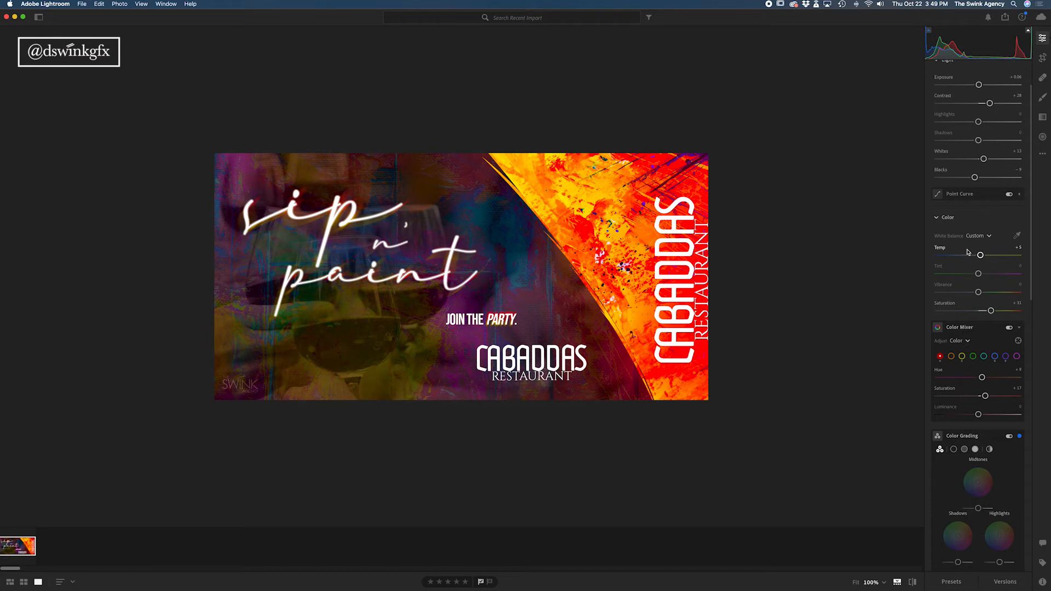
double_click(949, 249)
mouse_move(978, 276)
mouse_down()
mouse_move(991, 278)
mouse_move(981, 282)
mouse_up()
mouse_move(978, 292)
mouse_down()
mouse_move(997, 293)
mouse_move(985, 299)
mouse_up()
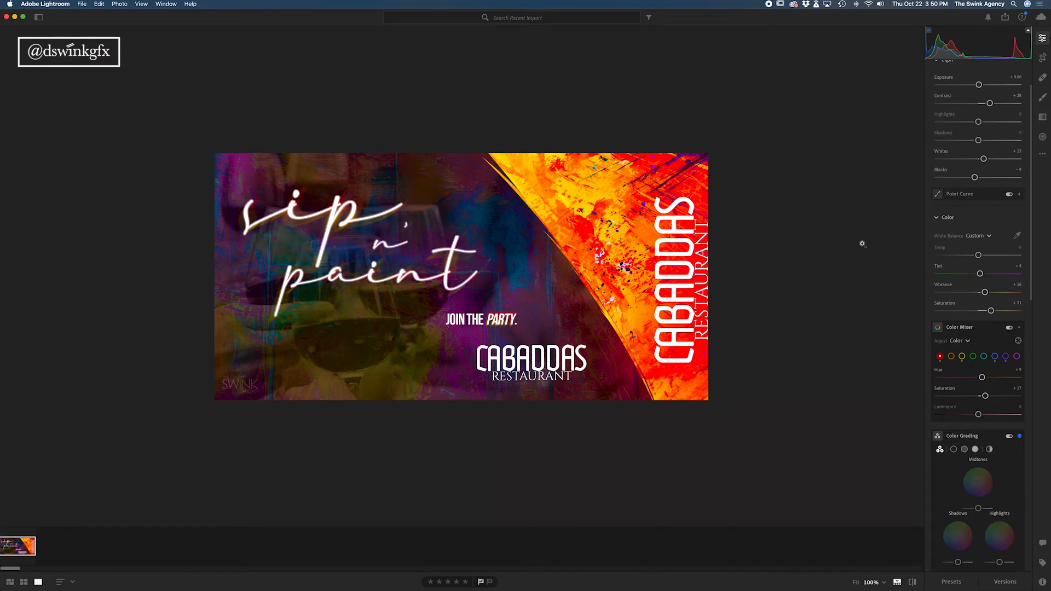
View the graded ad image full screen and compare it repeatedly with the original.
key(f)
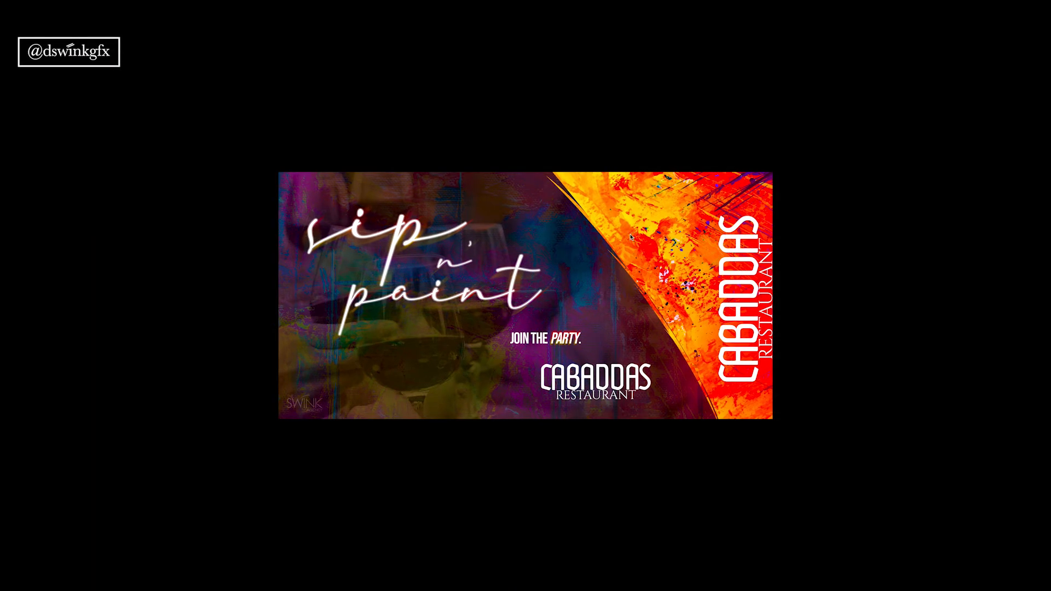
key(f)
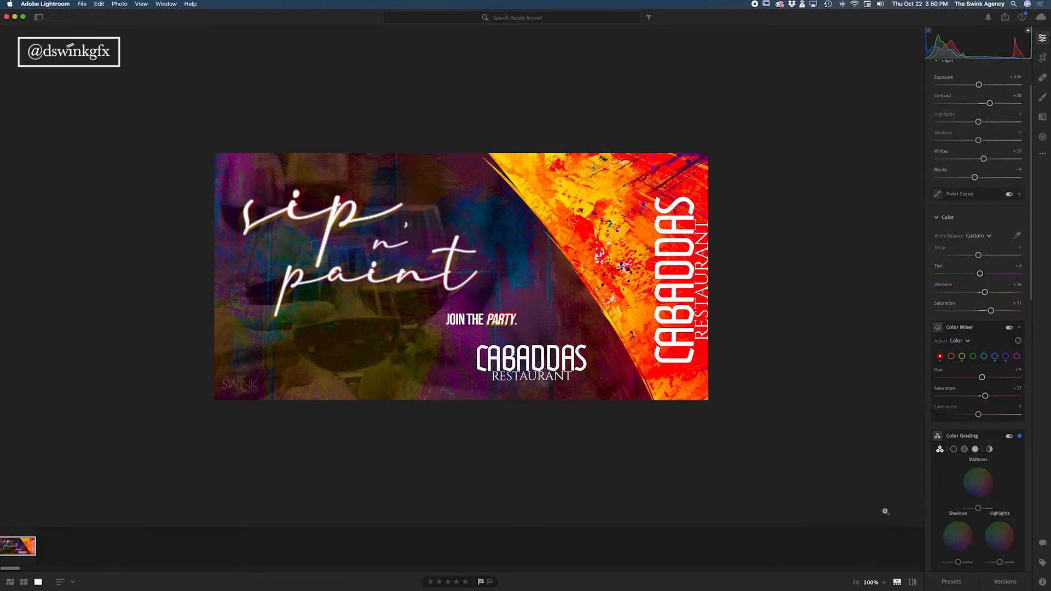
click(913, 582)
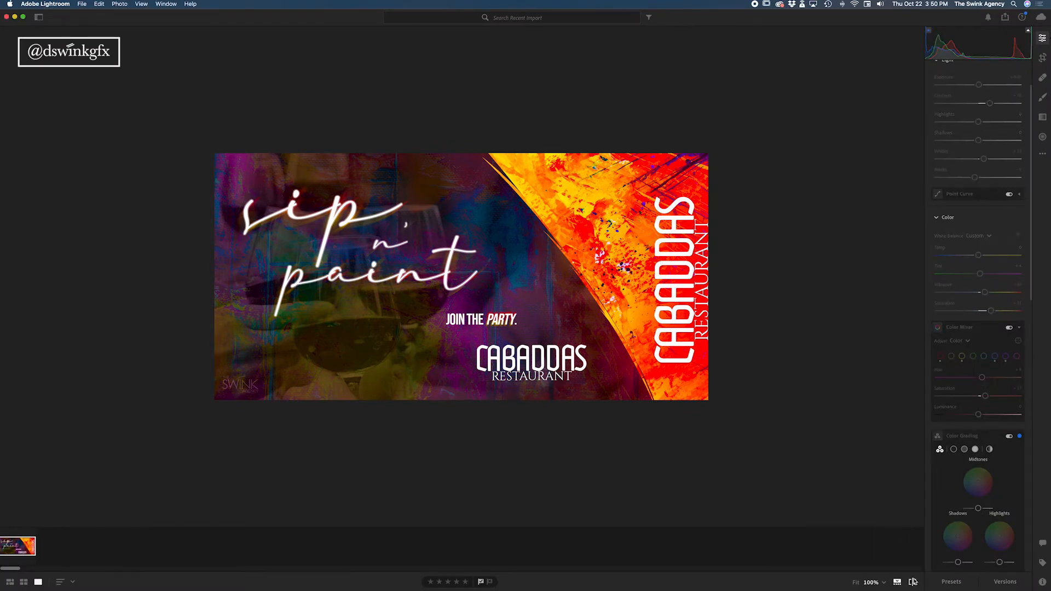
click(913, 582)
click(913, 582)
click(913, 582)
click(913, 582)
click(913, 581)
click(913, 582)
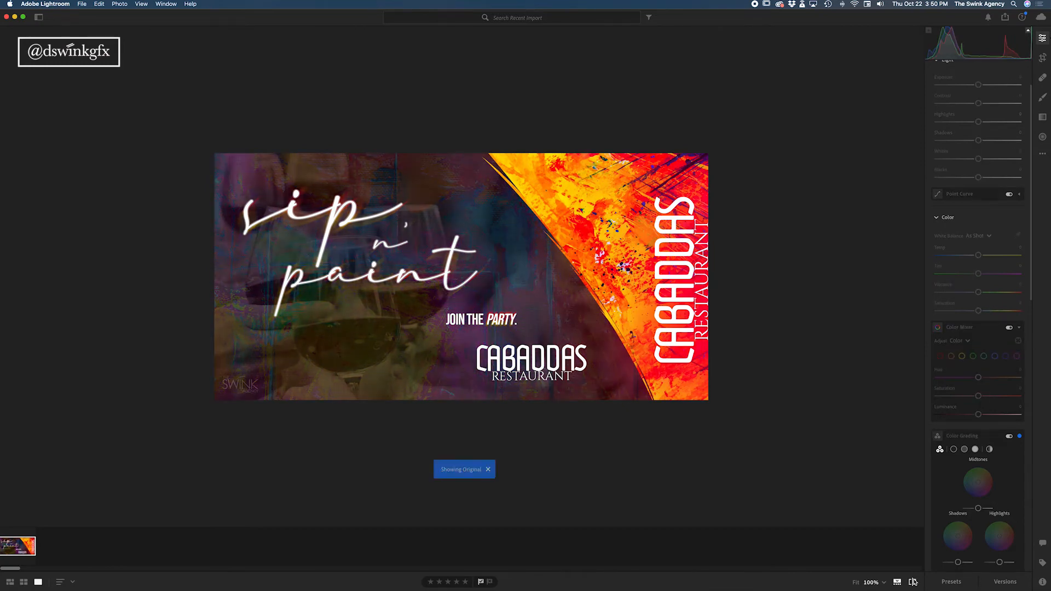
click(913, 582)
click(913, 581)
click(913, 582)
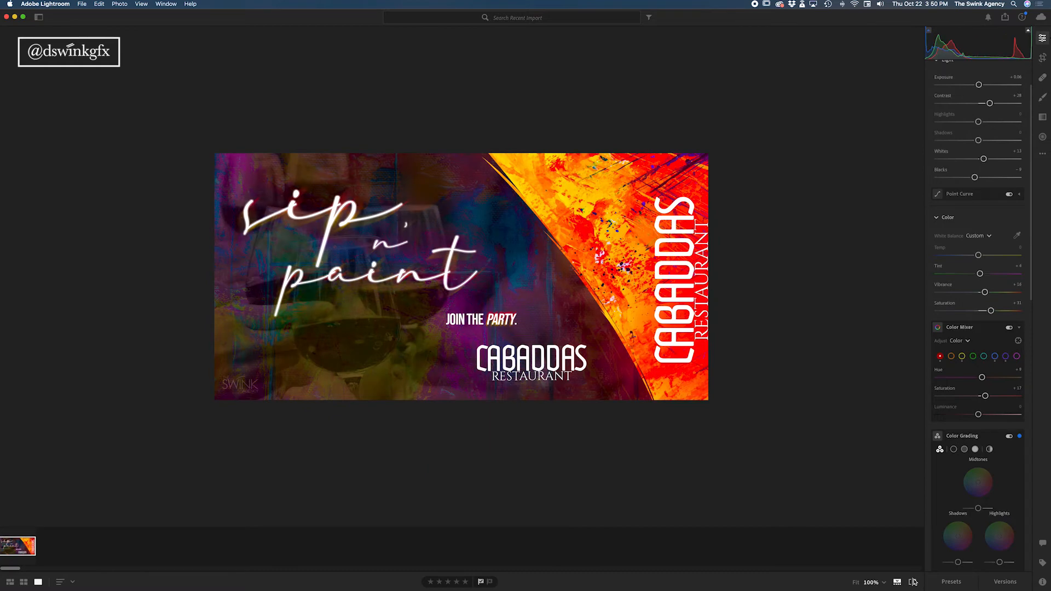
click(912, 582)
click(913, 582)
click(913, 582)
click(913, 582)
Try higher and lower Texture amounts on the ad image.
scroll(958, 392, down, 2)
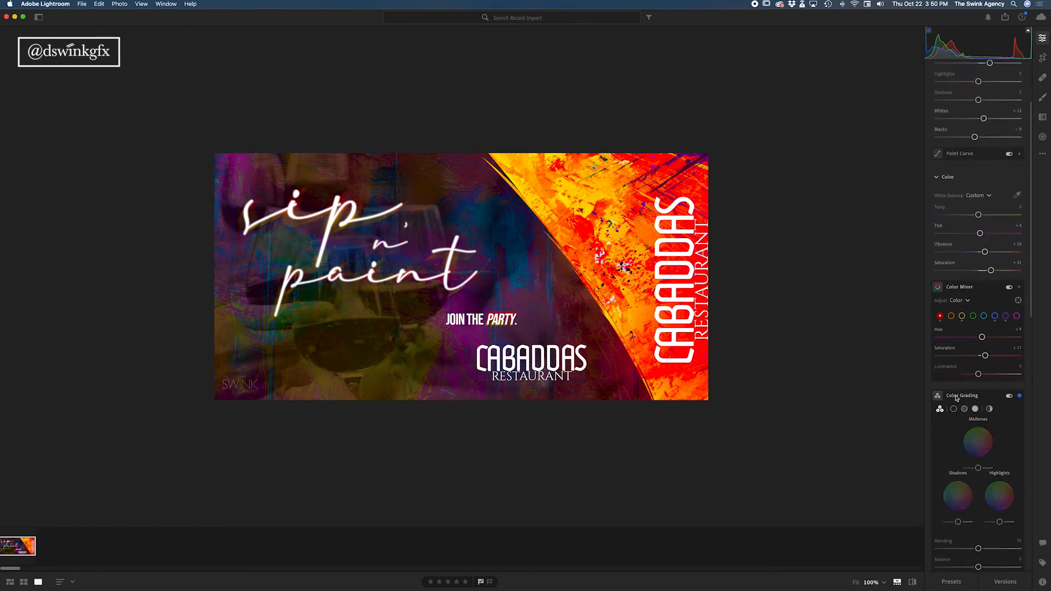
mouse_move(957, 398)
scroll(952, 388, down, 1)
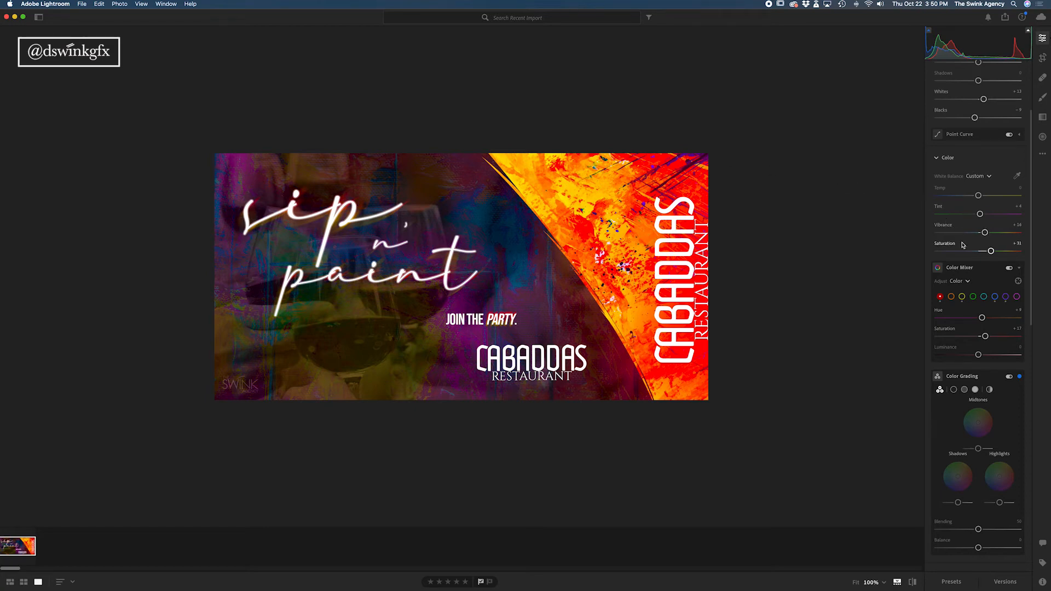
scroll(963, 251, down, 2)
scroll(951, 320, down, 5)
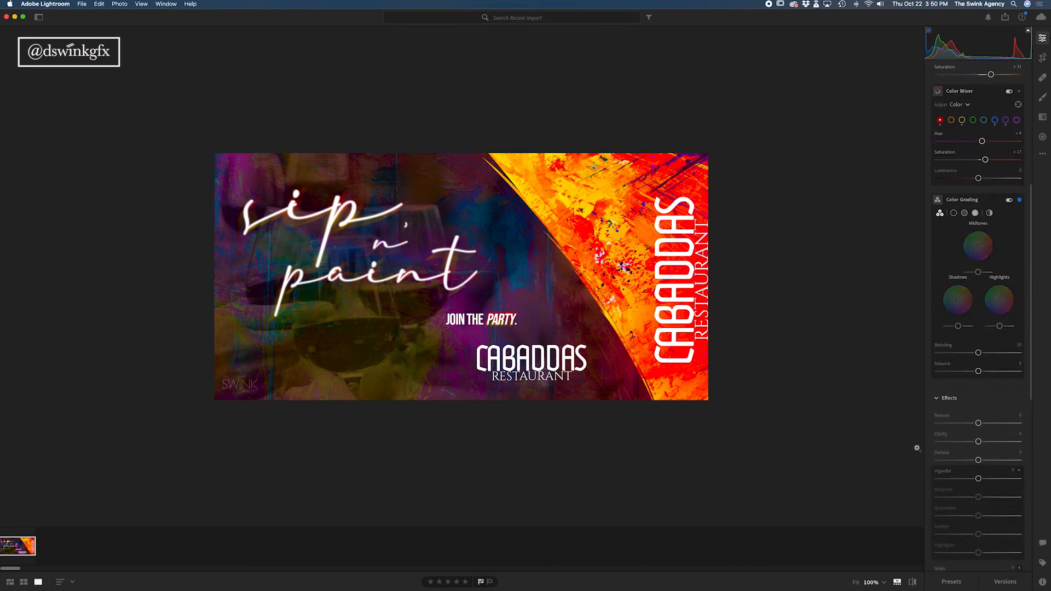
drag(978, 423, 995, 427)
mouse_move(992, 427)
mouse_down()
mouse_move(974, 437)
mouse_move(1002, 436)
mouse_move(967, 440)
mouse_move(977, 440)
mouse_up()
mouse_move(975, 424)
mouse_down()
mouse_move(992, 424)
mouse_move(978, 428)
mouse_up()
Try adjusting the Color Grading Blending and Balance, and reset both values.
mouse_move(978, 353)
mouse_down()
mouse_move(1009, 357)
mouse_move(969, 359)
mouse_move(1012, 362)
mouse_move(963, 357)
mouse_move(974, 357)
mouse_up()
double_click(974, 356)
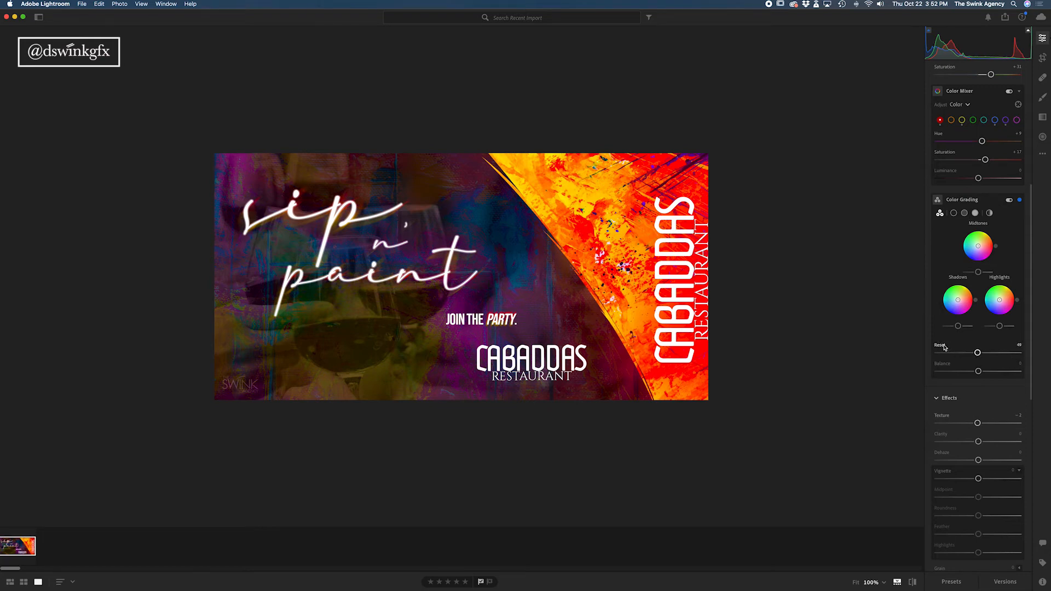
mouse_move(979, 372)
mouse_down()
mouse_move(1021, 374)
mouse_move(938, 375)
mouse_move(981, 380)
mouse_up()
double_click(980, 376)
Try a stronger Texture and reset it, and set Texture to +1 and Clarity to +9.
drag(977, 423, 987, 425)
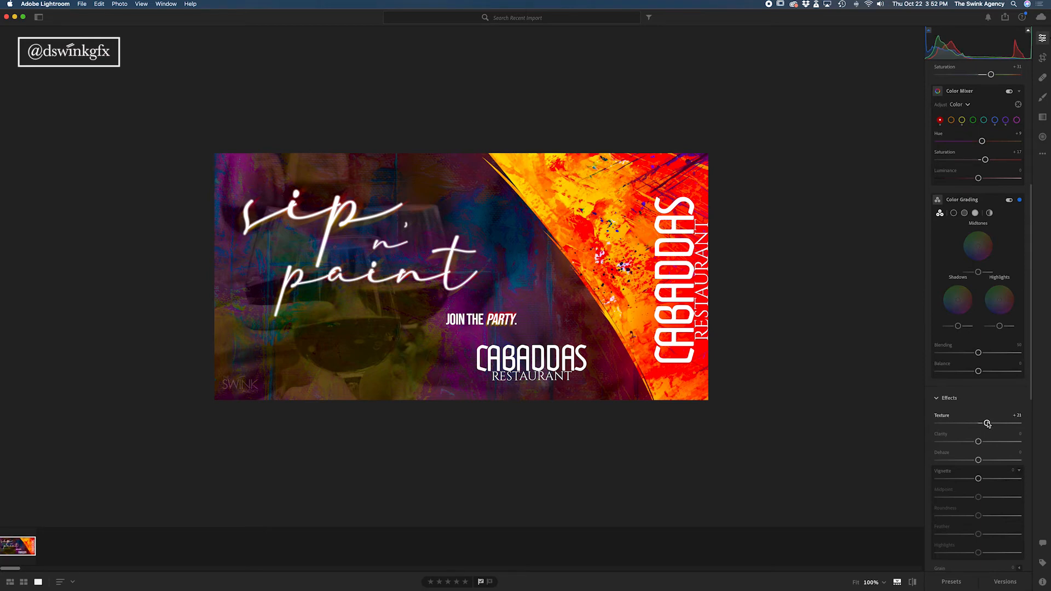
double_click(943, 419)
drag(979, 425, 982, 426)
scroll(976, 403, down, 5)
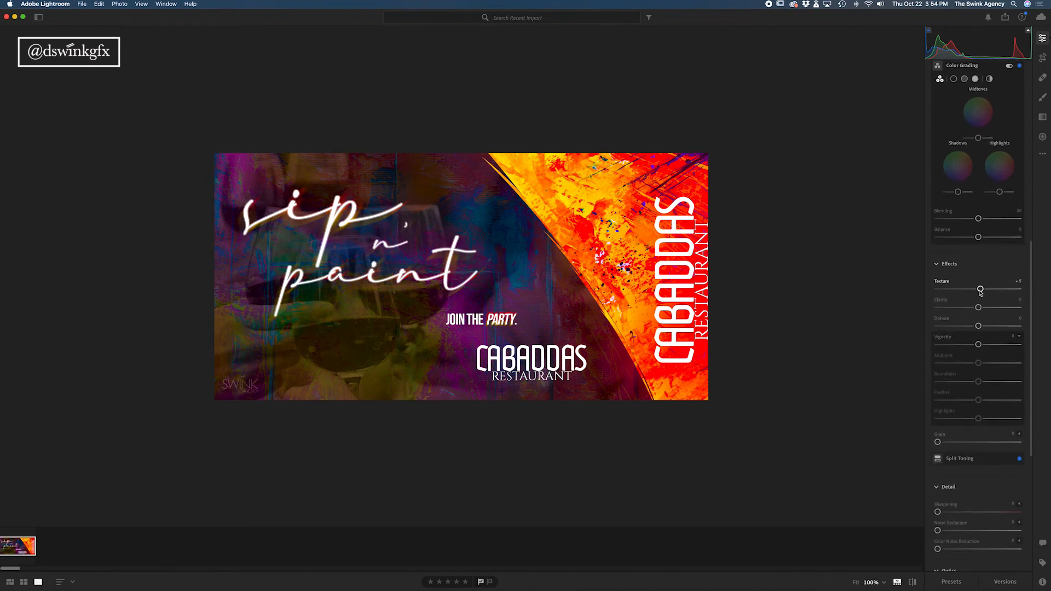
drag(980, 292, 980, 296)
drag(979, 296, 978, 311)
drag(983, 313, 983, 313)
Try several Dehaze amounts, compare the ad image with the original, and set Dehaze to +21.
mouse_move(979, 327)
mouse_down()
mouse_move(1013, 330)
mouse_move(984, 332)
mouse_up()
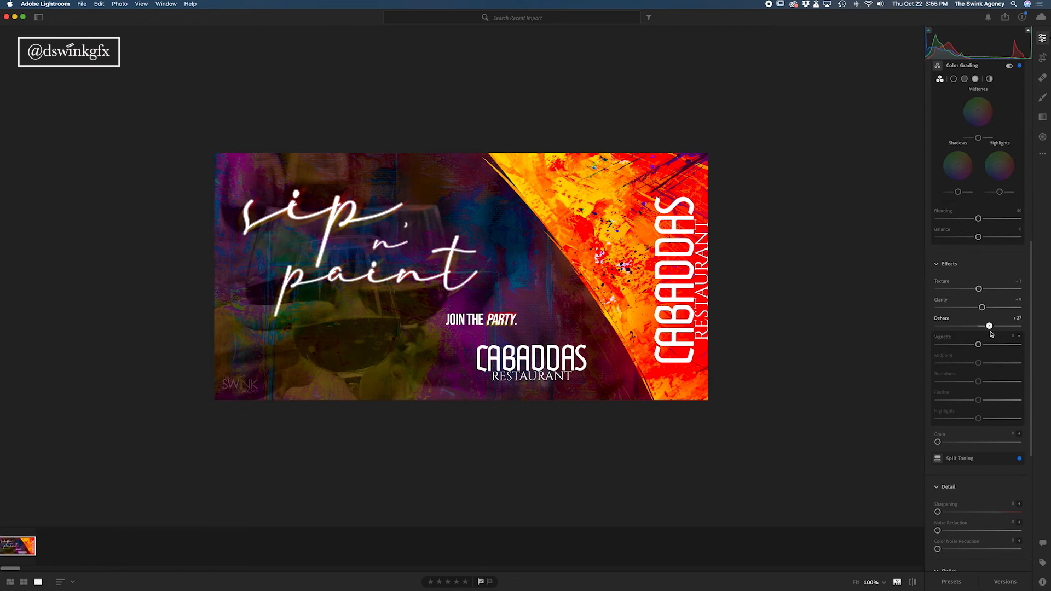
drag(992, 334, 985, 334)
drag(987, 333, 992, 336)
double_click(941, 318)
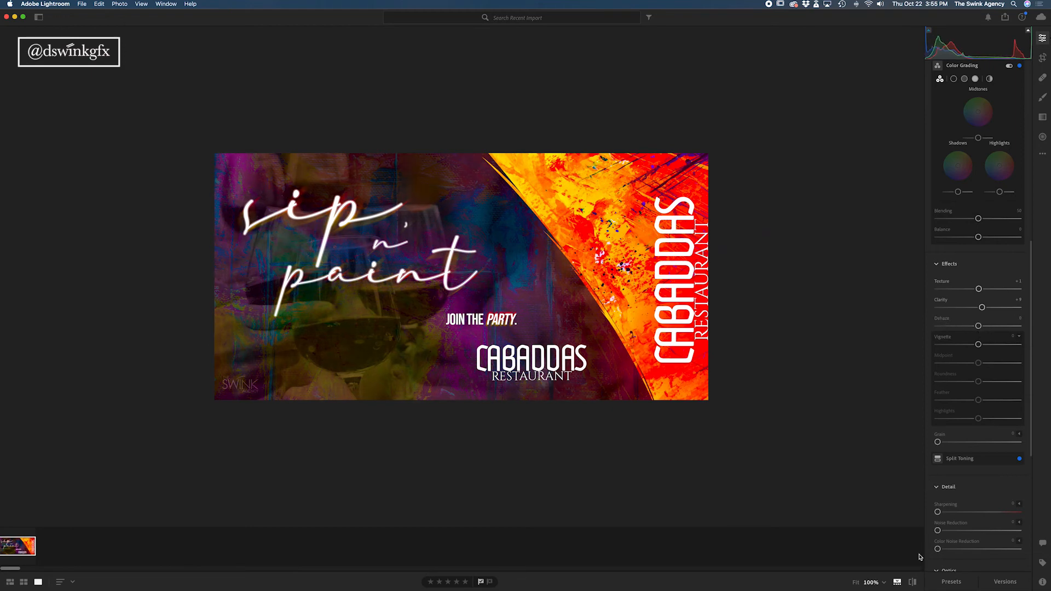
click(913, 582)
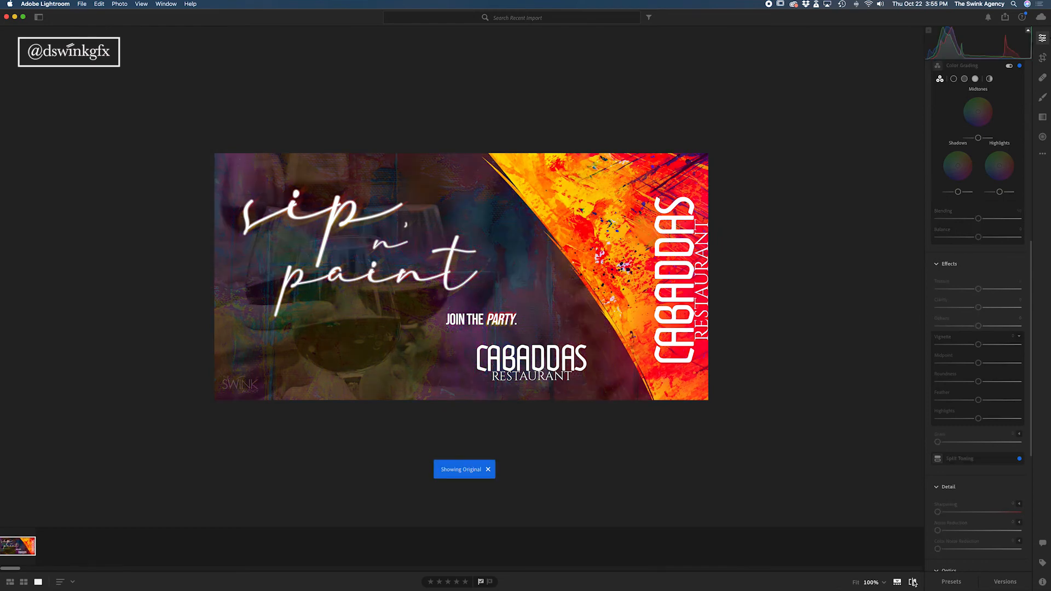
click(912, 582)
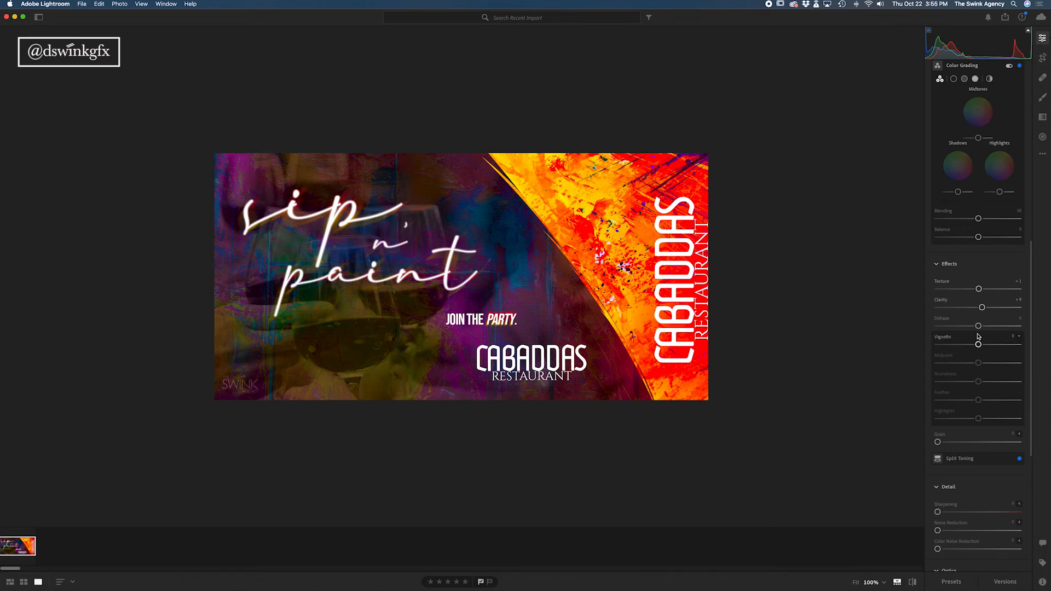
drag(978, 327, 987, 329)
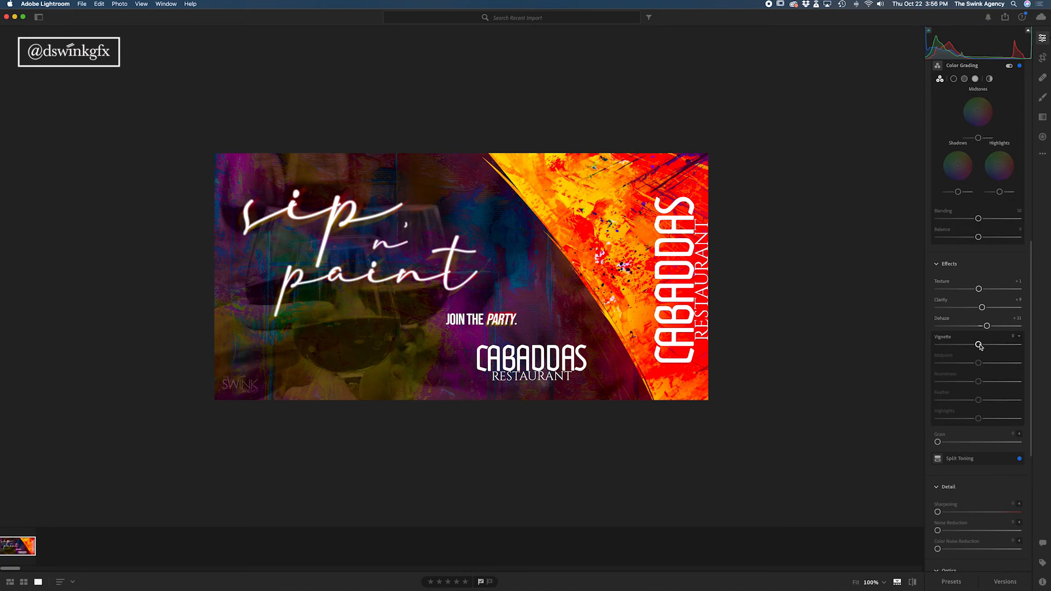
Set the Vignette to +5 with Midpoint 43, Roundness +11 and Feather 53.
drag(979, 346, 979, 352)
mouse_move(979, 352)
mouse_down()
mouse_move(989, 348)
mouse_move(981, 347)
mouse_up()
drag(978, 363, 983, 409)
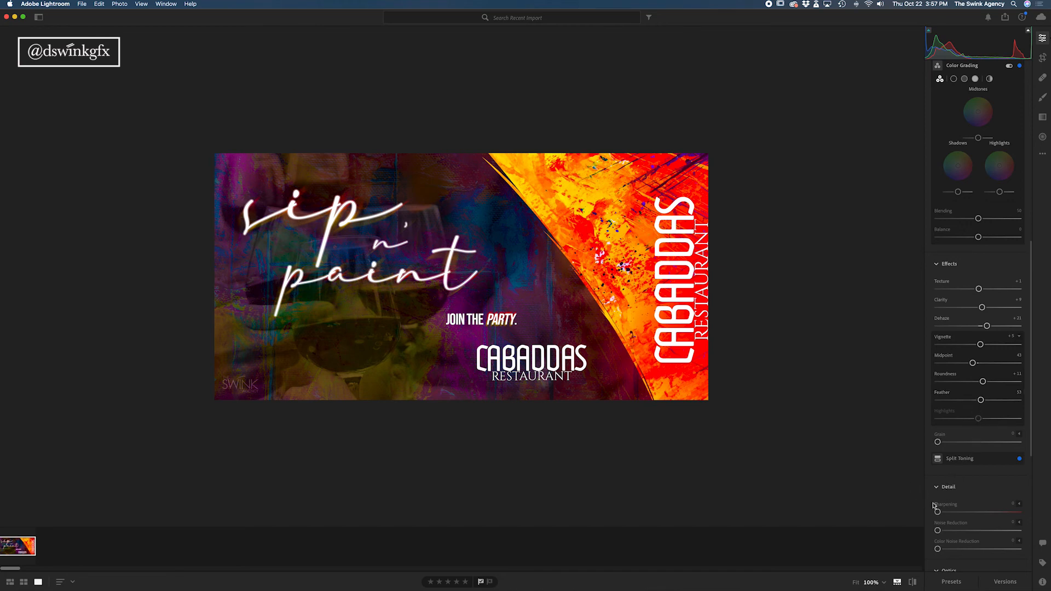
Try the maximum Sharpening on the ad image and settle on a Sharpening of 13.
drag(938, 512, 1031, 517)
drag(1031, 517, 944, 523)
scroll(977, 492, down, 2)
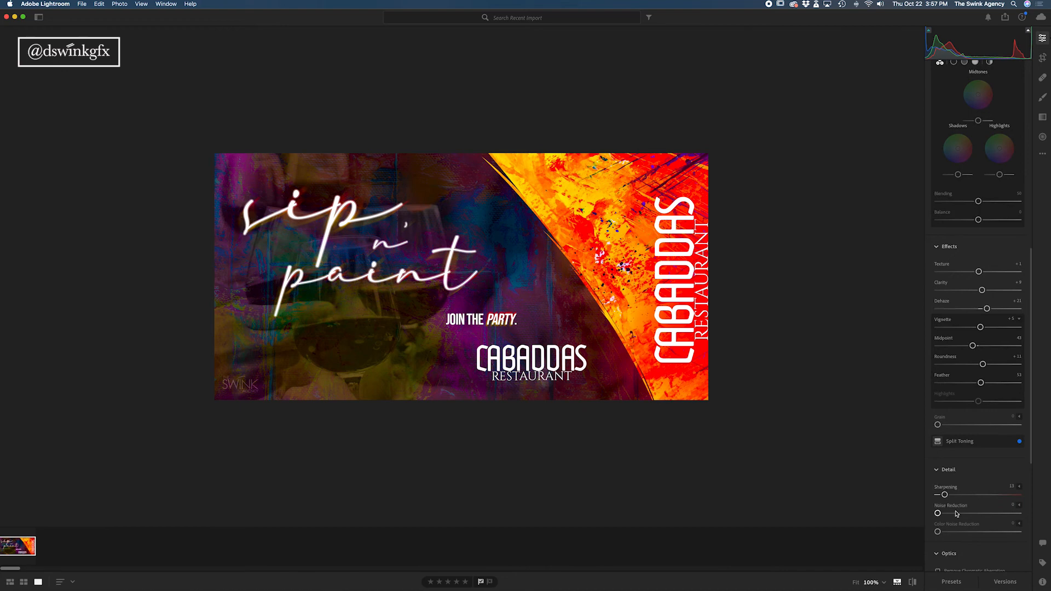
Try strong Noise Reduction on the ad image, settle on 36, and set Color Noise Reduction to 1.
drag(938, 514, 1047, 523)
drag(1047, 524, 962, 525)
drag(962, 526, 1049, 512)
drag(1018, 513, 967, 519)
drag(938, 532, 896, 555)
mouse_move(936, 555)
mouse_down()
mouse_move(988, 553)
mouse_move(937, 554)
mouse_up()
mouse_move(937, 532)
mouse_down()
mouse_move(972, 532)
mouse_move(928, 537)
mouse_move(938, 536)
mouse_up()
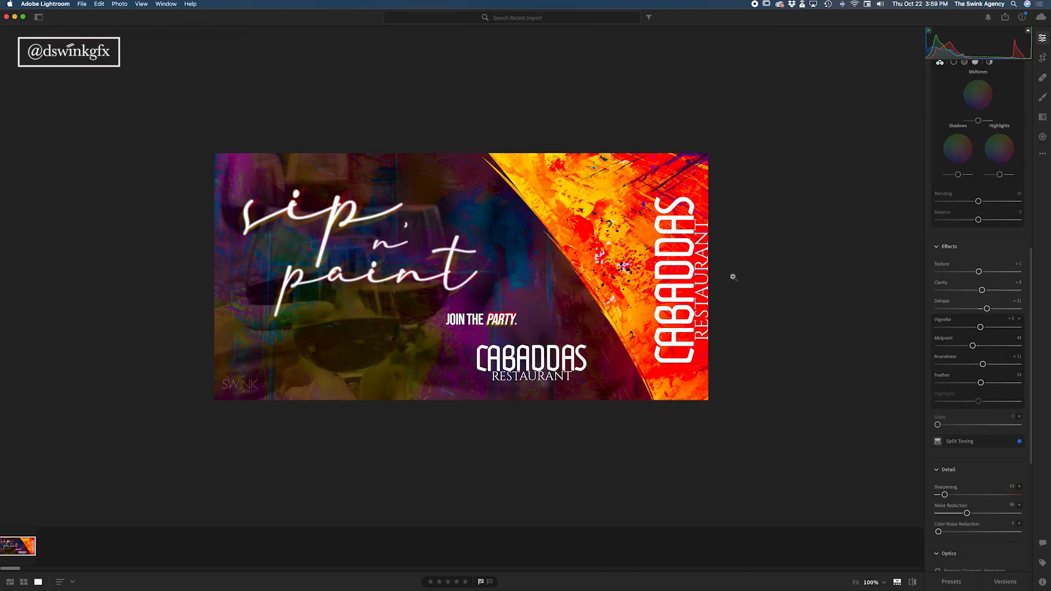
Compare the graded ad image with the original several times to examine the overall change in color and contrast.
click(913, 582)
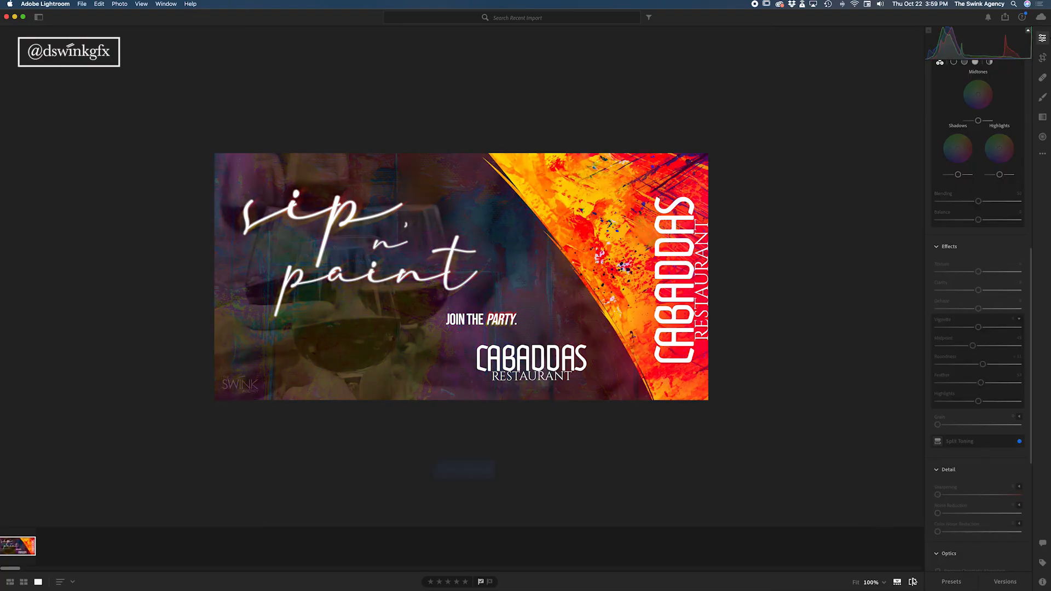
click(912, 582)
click(913, 582)
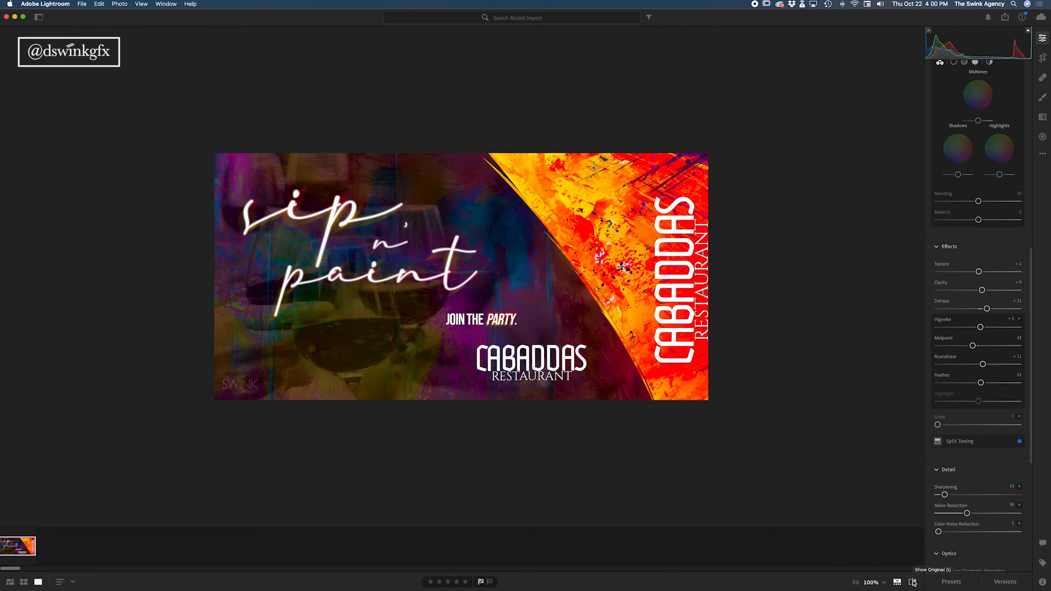
click(913, 582)
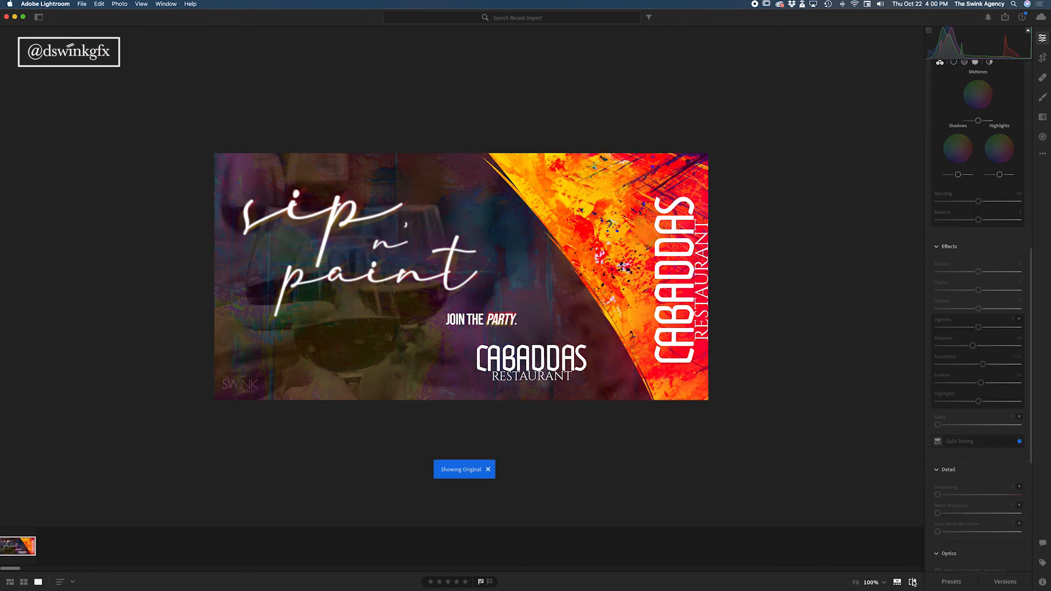
click(913, 581)
click(913, 582)
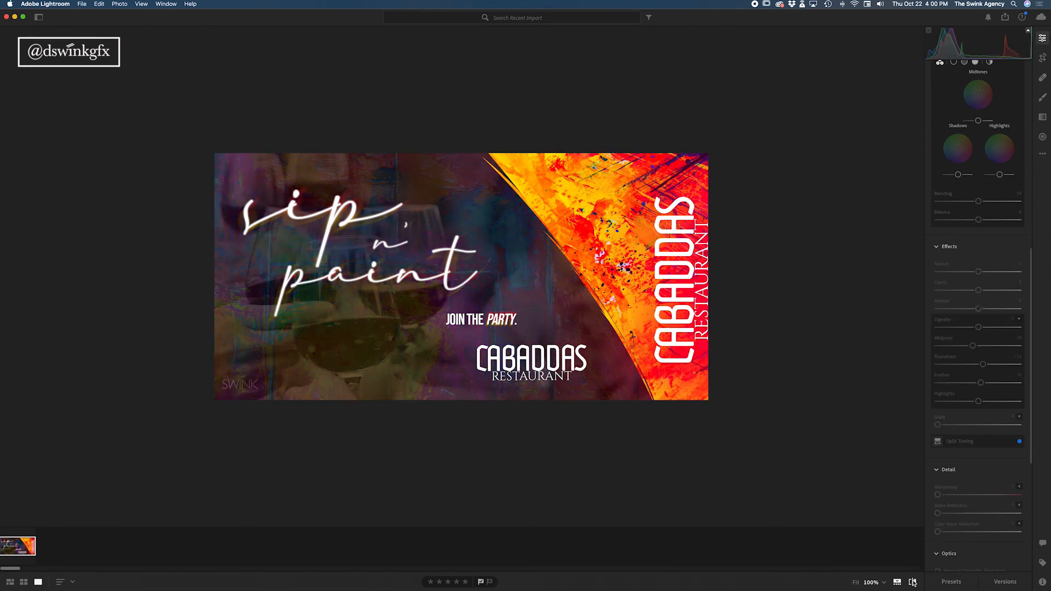
click(913, 582)
click(913, 582)
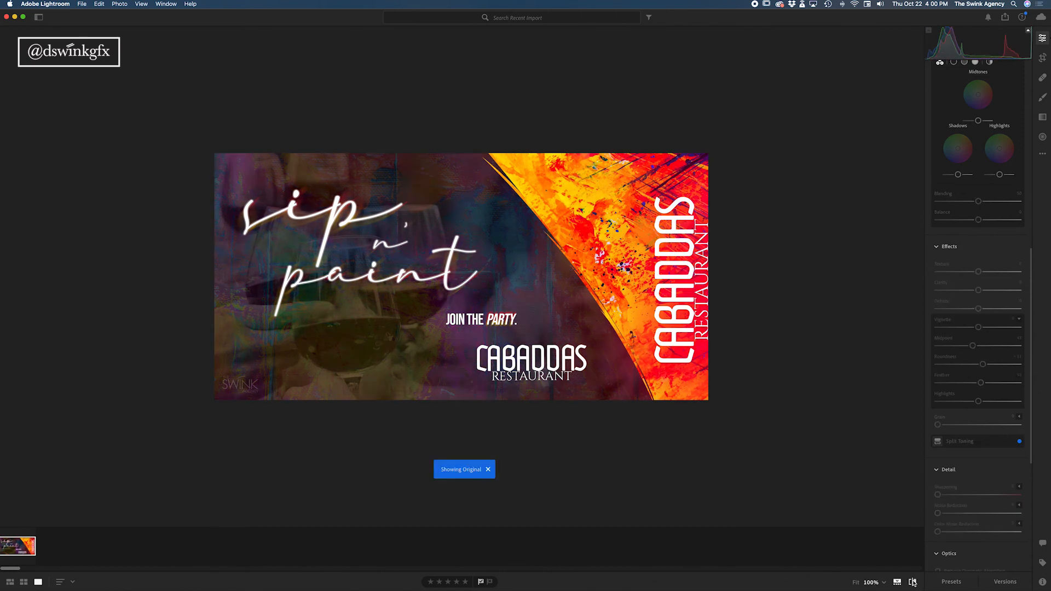
click(913, 582)
click(913, 582)
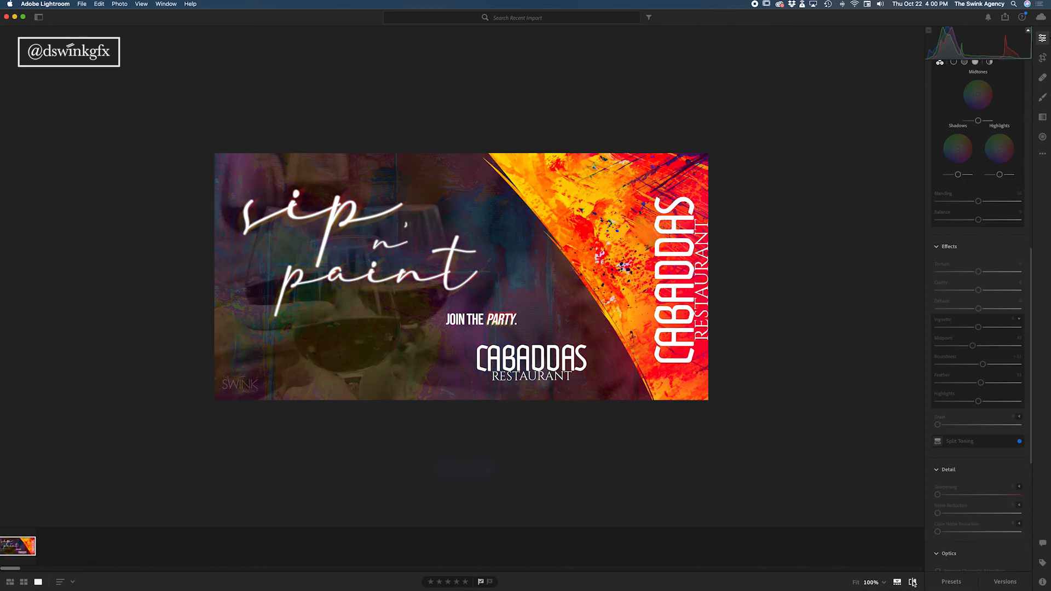
click(913, 582)
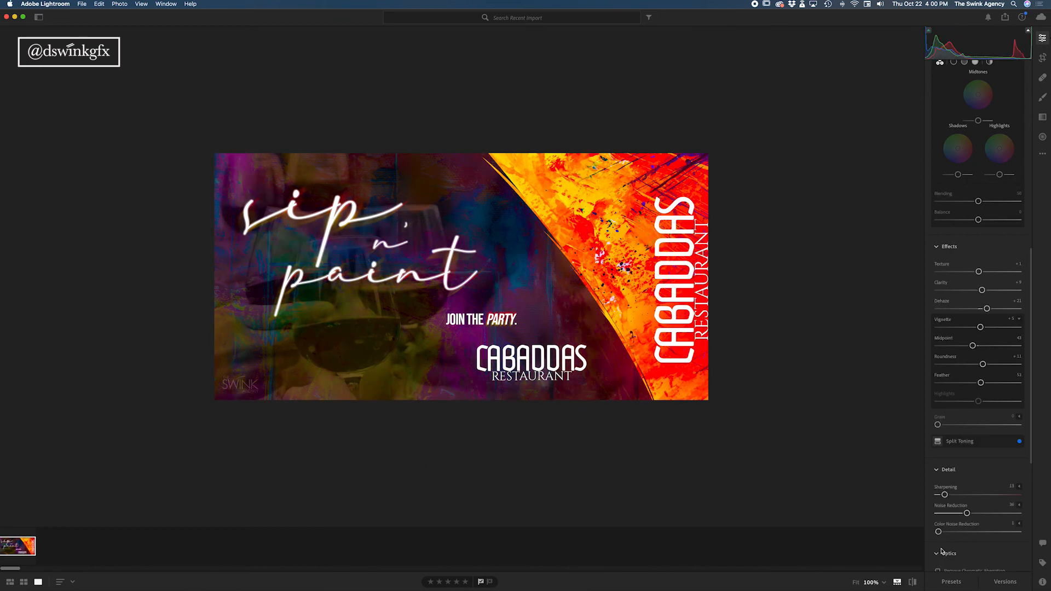
Try minimum and maximum Color Noise Reduction on the ad image and settle on 51.
mouse_move(938, 532)
mouse_down()
mouse_move(1019, 532)
mouse_move(929, 544)
mouse_up()
drag(940, 542, 1030, 545)
mouse_move(1025, 546)
mouse_down()
mouse_move(915, 542)
mouse_move(1016, 552)
mouse_up()
drag(1013, 529, 947, 533)
drag(973, 539, 1022, 542)
double_click(1018, 531)
drag(937, 531, 1019, 532)
double_click(1019, 532)
drag(938, 531, 973, 531)
drag(975, 573, 979, 574)
drag(979, 573, 980, 574)
Try a Distortion of -44 in the Geometry settings and reset it.
scroll(974, 356, down, 10)
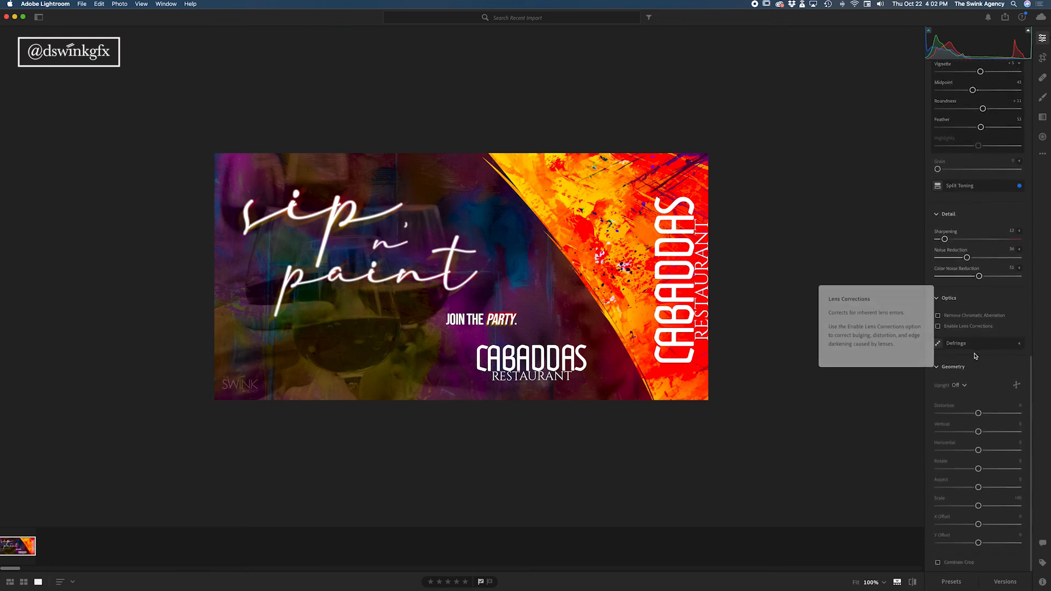
mouse_move(969, 416)
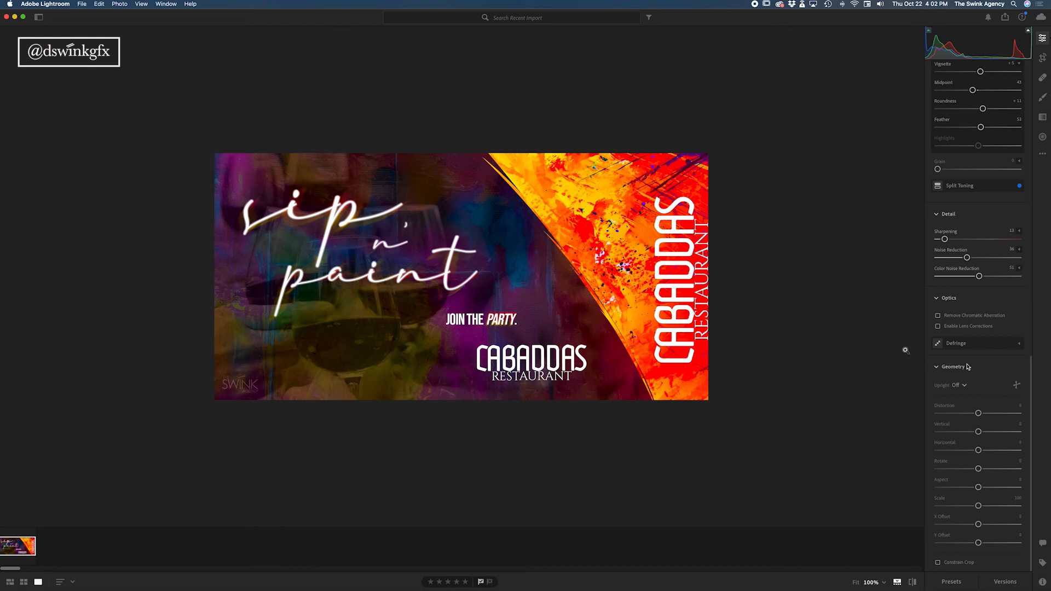
drag(978, 414, 958, 421)
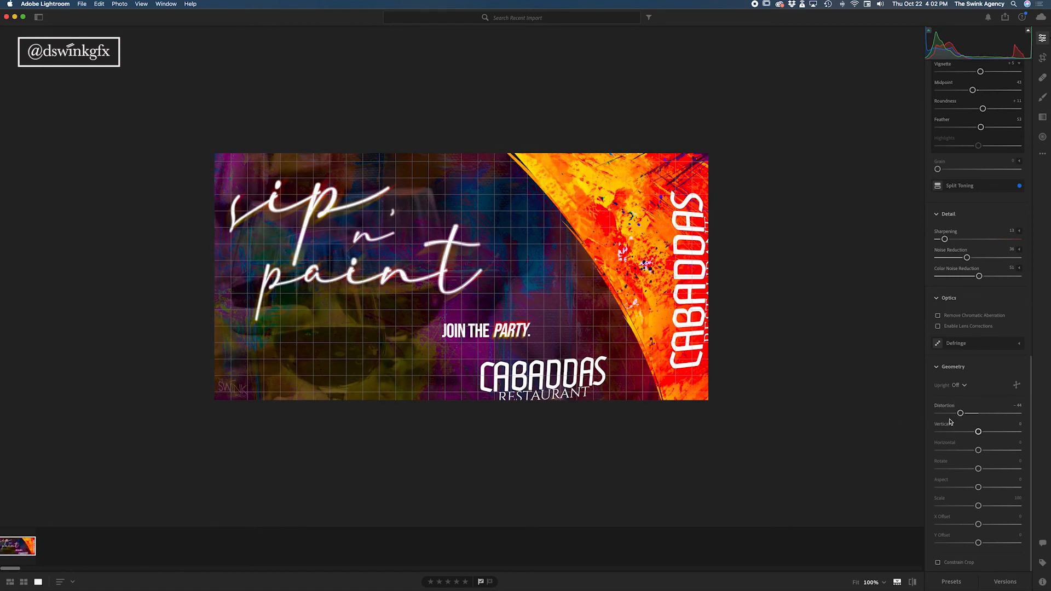
click(943, 406)
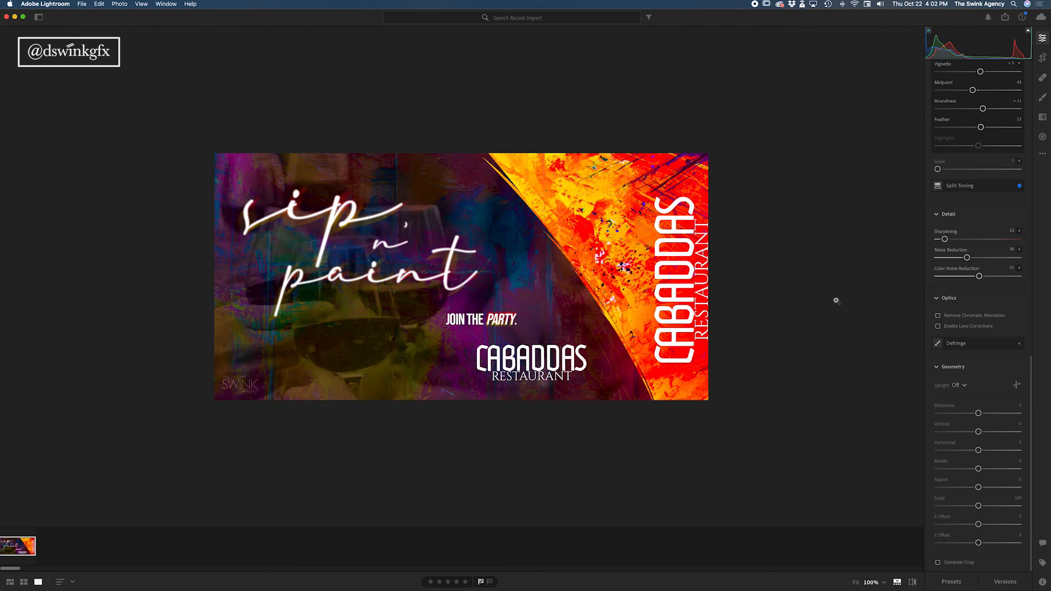